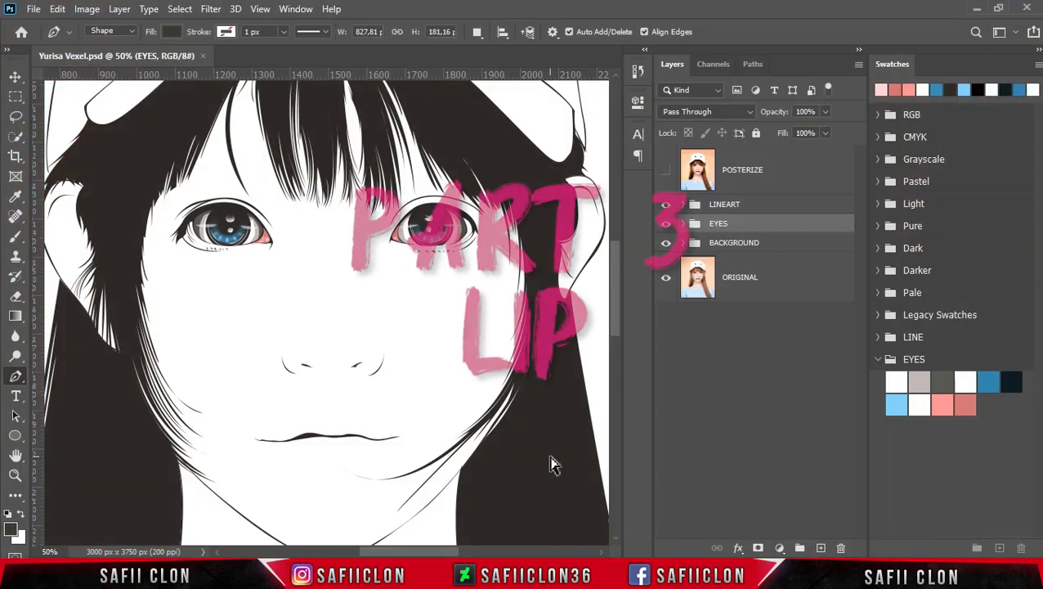
# Step: Select the BACKGROUND group and set up the Pen tool in Shape mode with the New Layer path operation
pyautogui.hotkey('ctrl', '-')
pyautogui.hotkey('ctrl', '-')
pyautogui.hotkey('ctrl', '-')
pyautogui.hotkey('ctrl', '-')
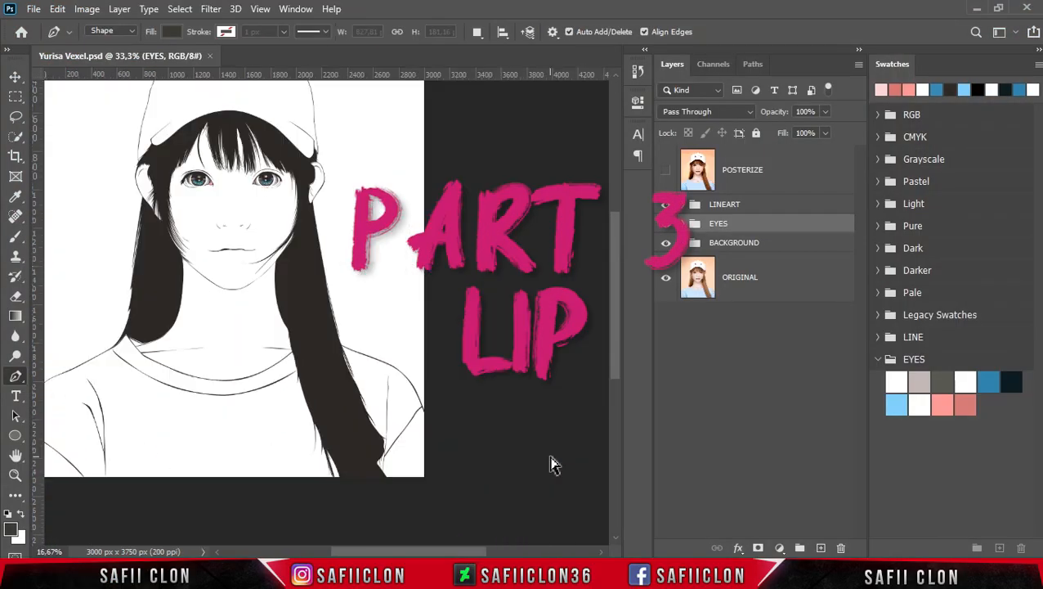
pyautogui.hotkey('ctrl', '+')
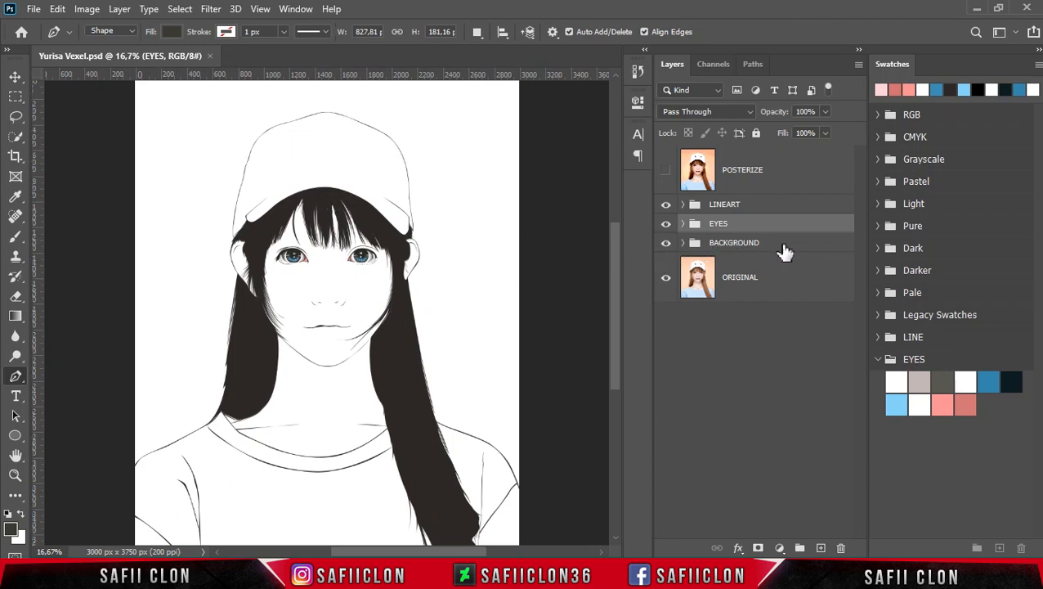
pyautogui.click(771, 251)
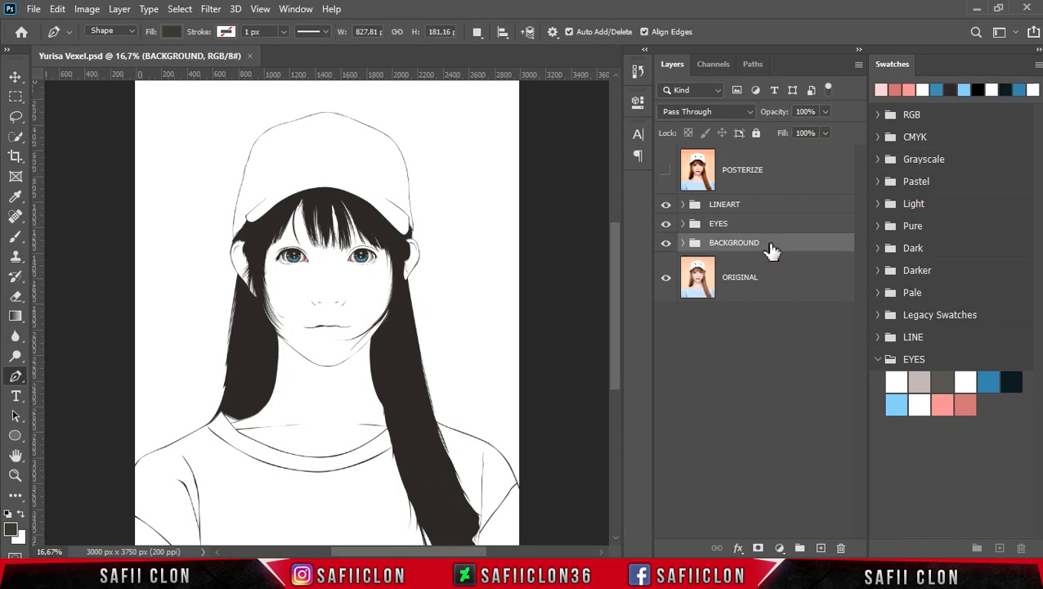
pyautogui.rightClick(17, 378)
pyautogui.click(85, 376)
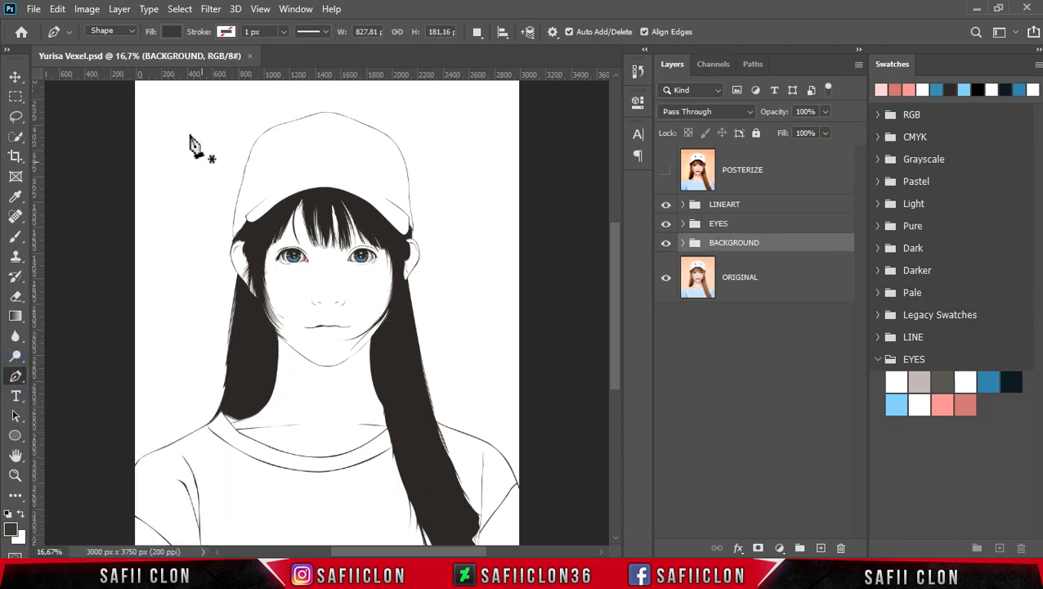
pyautogui.click(123, 31)
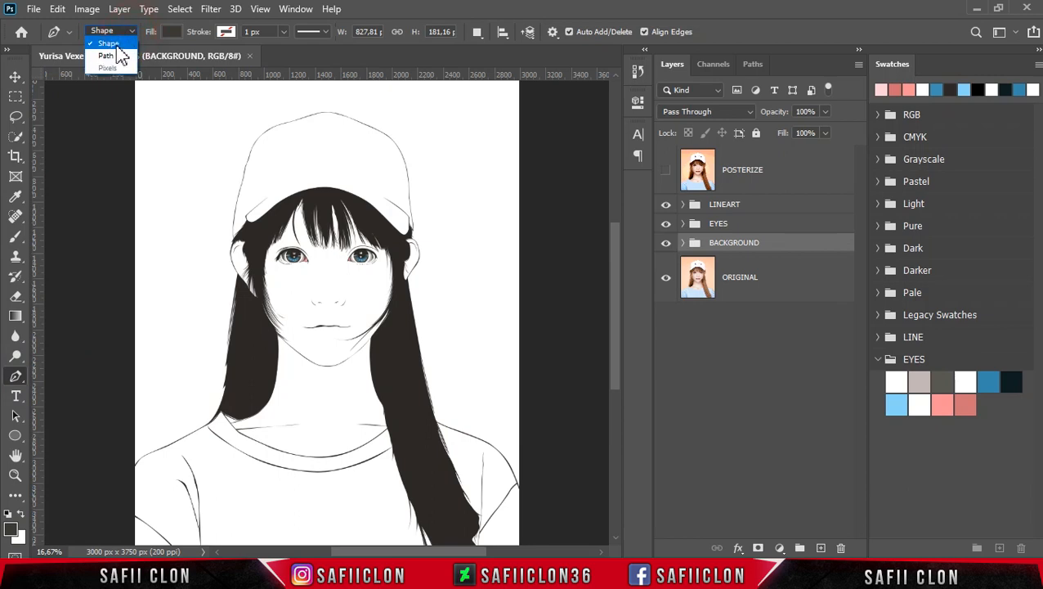
pyautogui.click(117, 45)
pyautogui.click(478, 33)
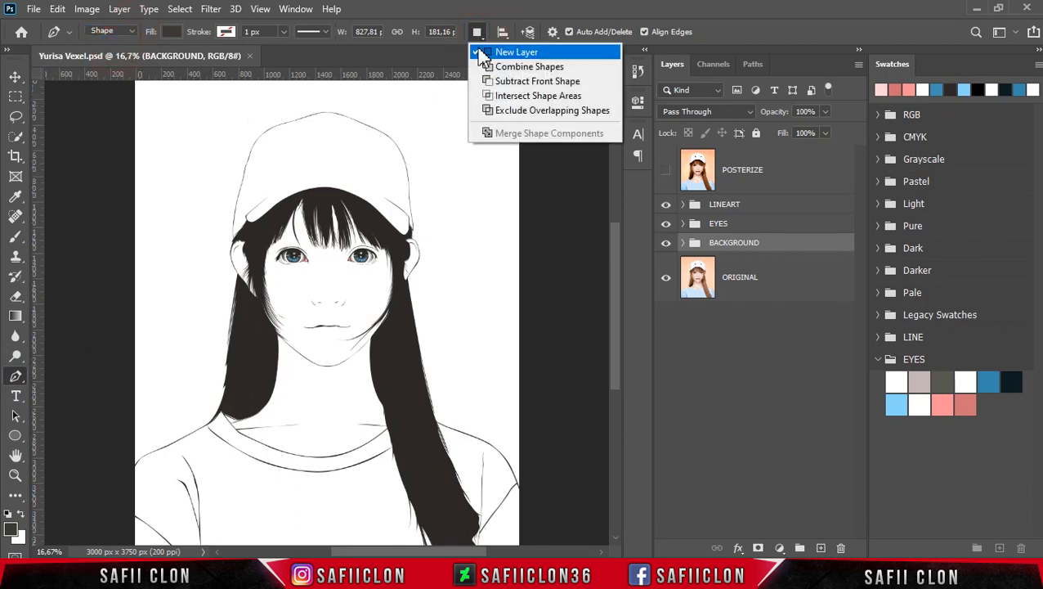
pyautogui.click(503, 54)
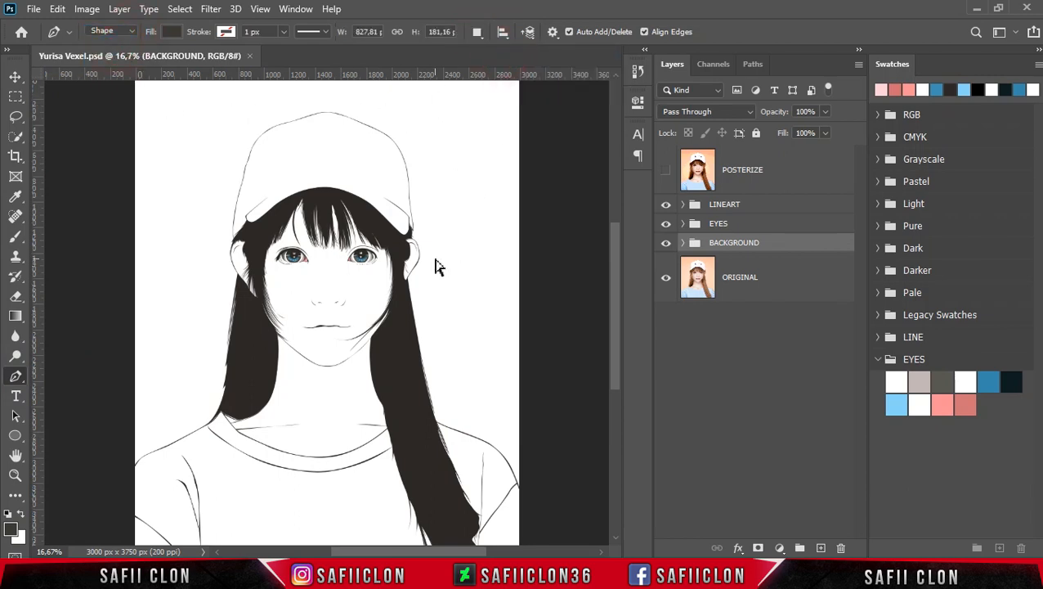
# Step: Show the POSTERIZE reference layer over the line art around the mouth
pyautogui.hotkey('ctrl', '+')
pyautogui.hotkey('ctrl', '+')
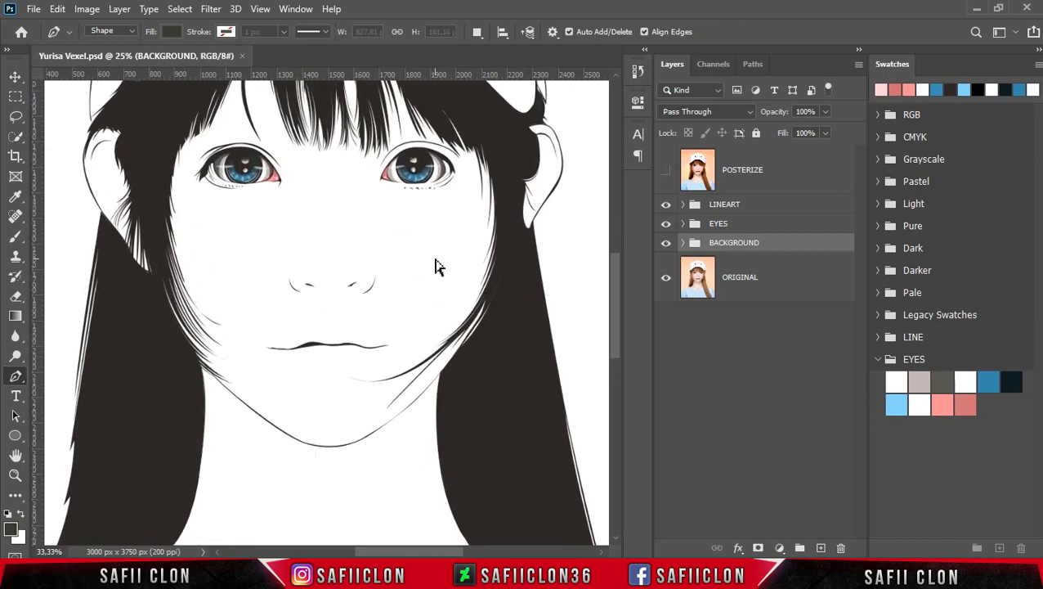
pyautogui.hotkey('ctrl', '+')
pyautogui.scroll(3, 436, 270)
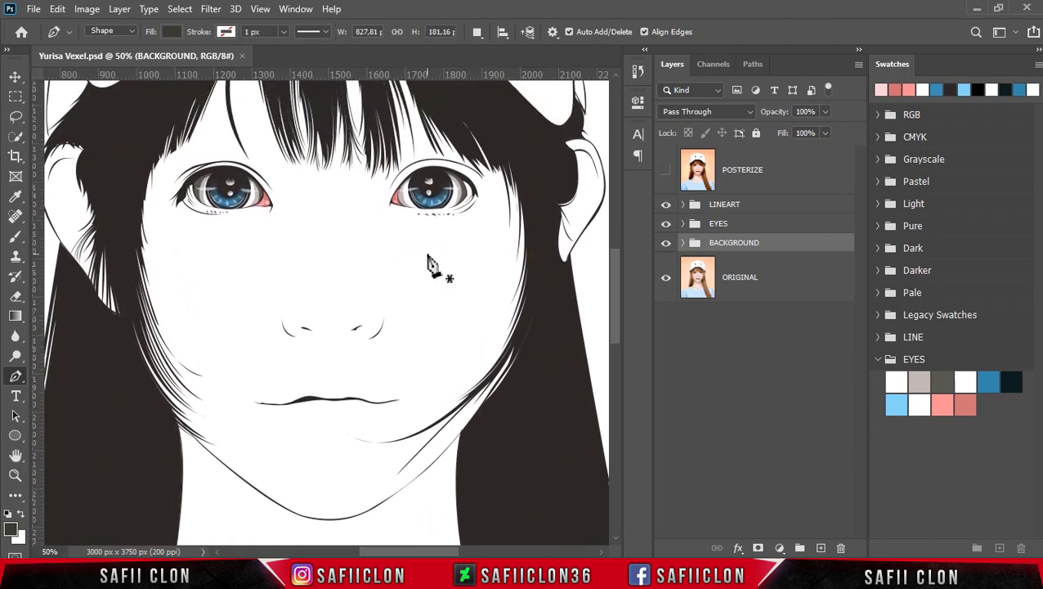
pyautogui.click(666, 172)
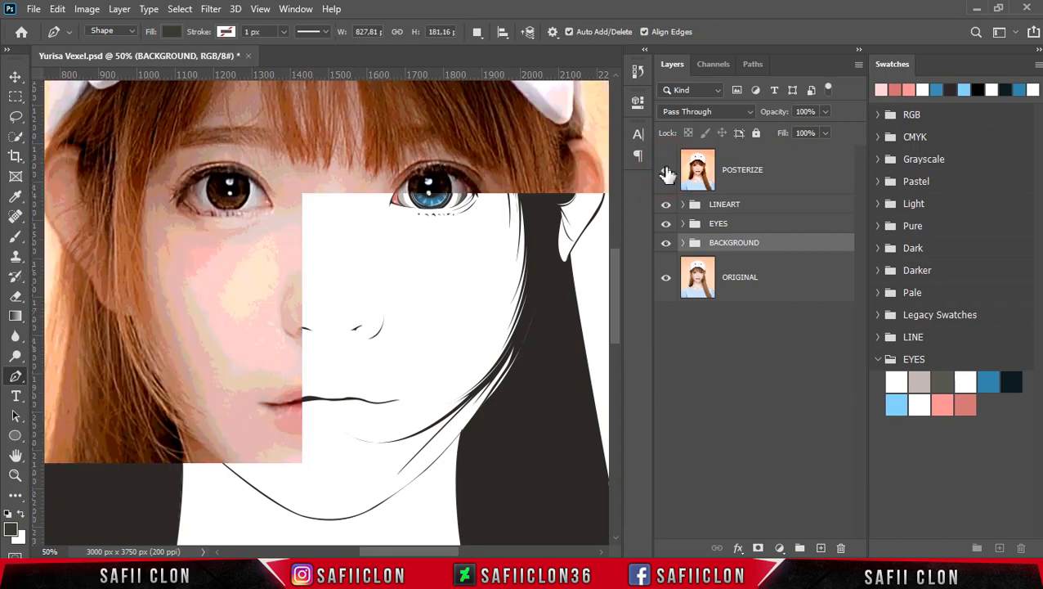
pyautogui.hotkey('ctrl', '+')
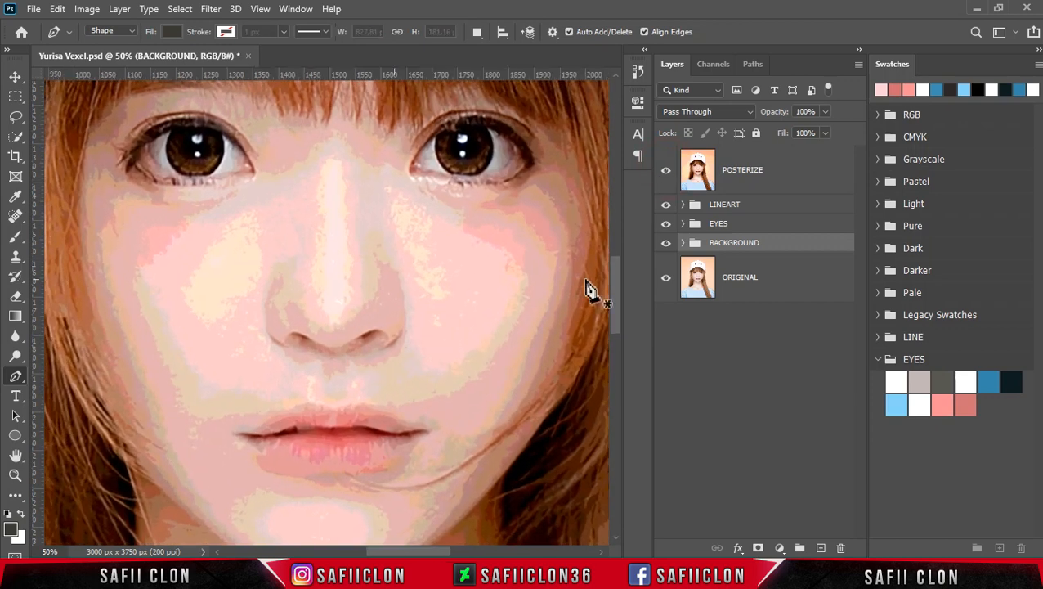
pyautogui.moveTo(613, 286); pyautogui.dragTo(620, 304)
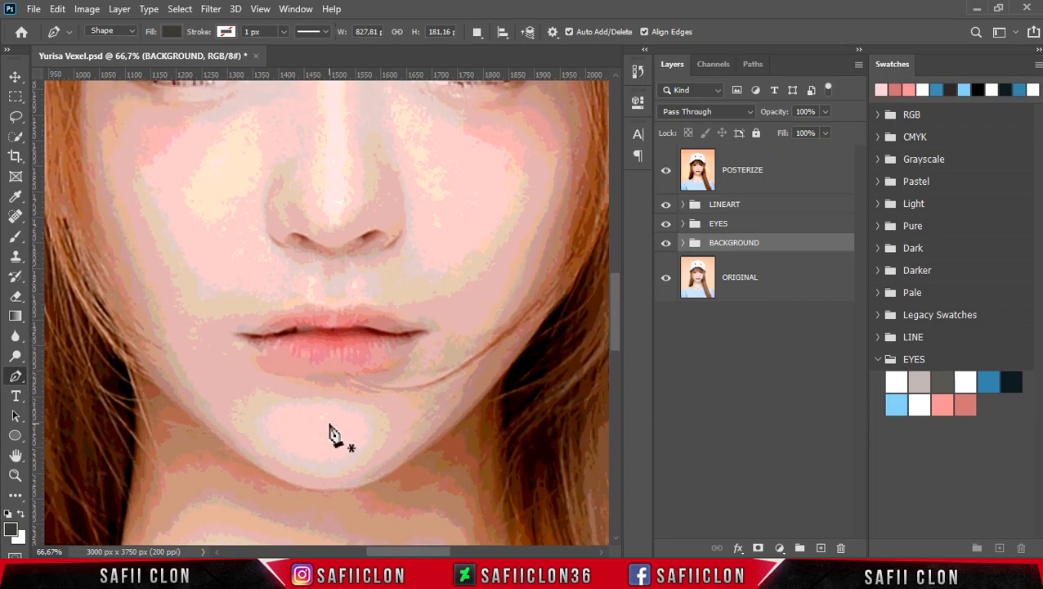
# Step: Trace the bottom edge of the lower lip from one mouth corner to the other as a new Pen shape above the BACKGROUND group
pyautogui.click(477, 33)
pyautogui.click(490, 52)
pyautogui.hotkey('ctrl', '+')
pyautogui.scroll(-3, 458, 329)
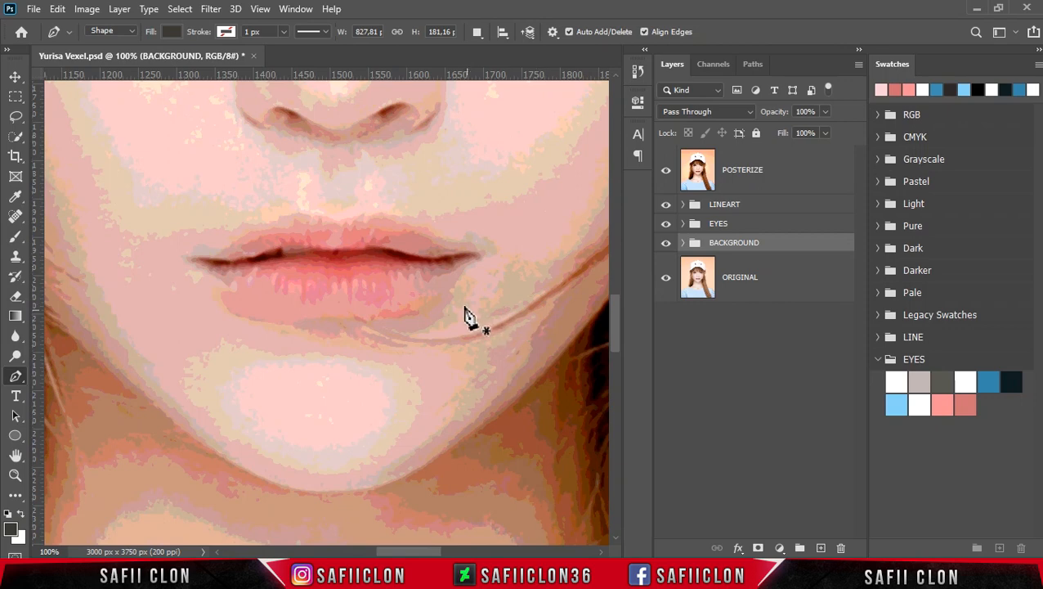
pyautogui.click(475, 263)
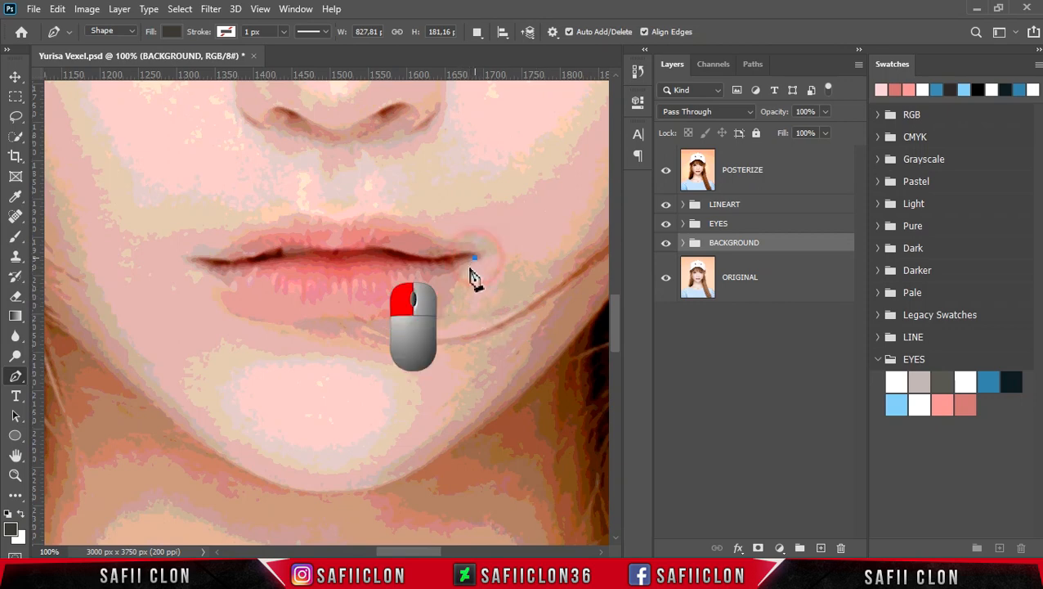
pyautogui.moveTo(434, 299); pyautogui.dragTo(425, 320)
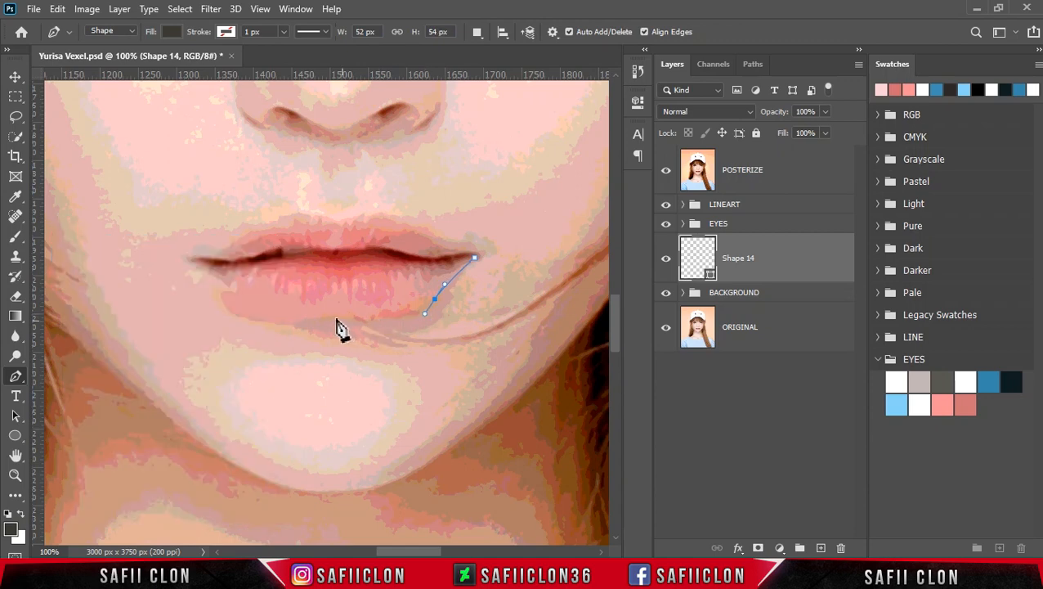
pyautogui.moveTo(347, 316); pyautogui.dragTo(317, 308)
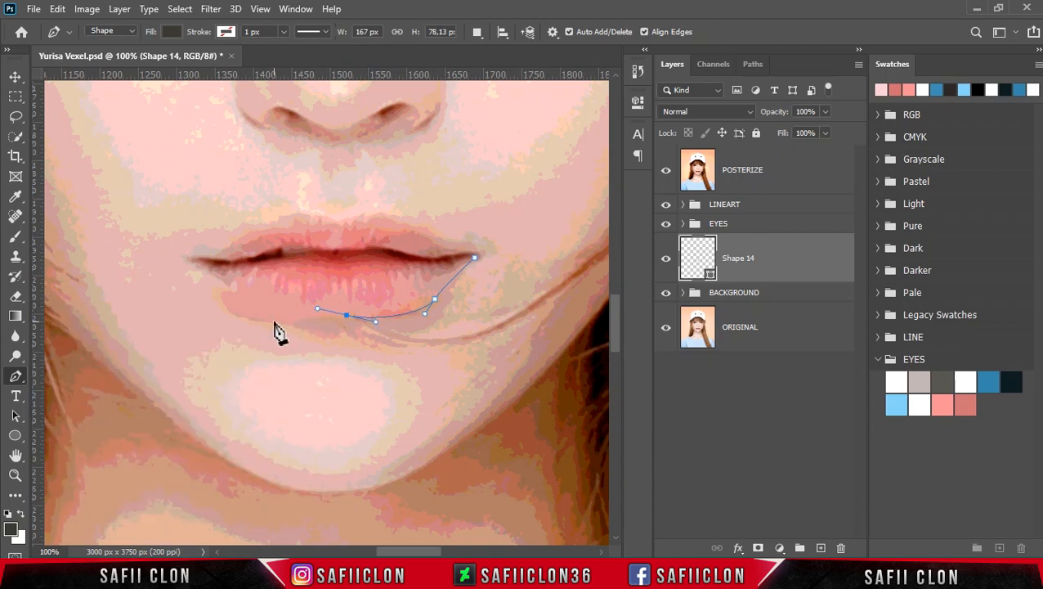
pyautogui.moveTo(238, 299); pyautogui.dragTo(255, 314)
pyautogui.moveTo(202, 267); pyautogui.dragTo(202, 273)
pyautogui.hotkey('ctrl', '+')
pyautogui.moveTo(80, 225); pyautogui.dragTo(90, 225)
# Step: Hide the POSTERIZE layer and continue the lower-lip outline back along the mouth line of the line art
pyautogui.click(666, 170)
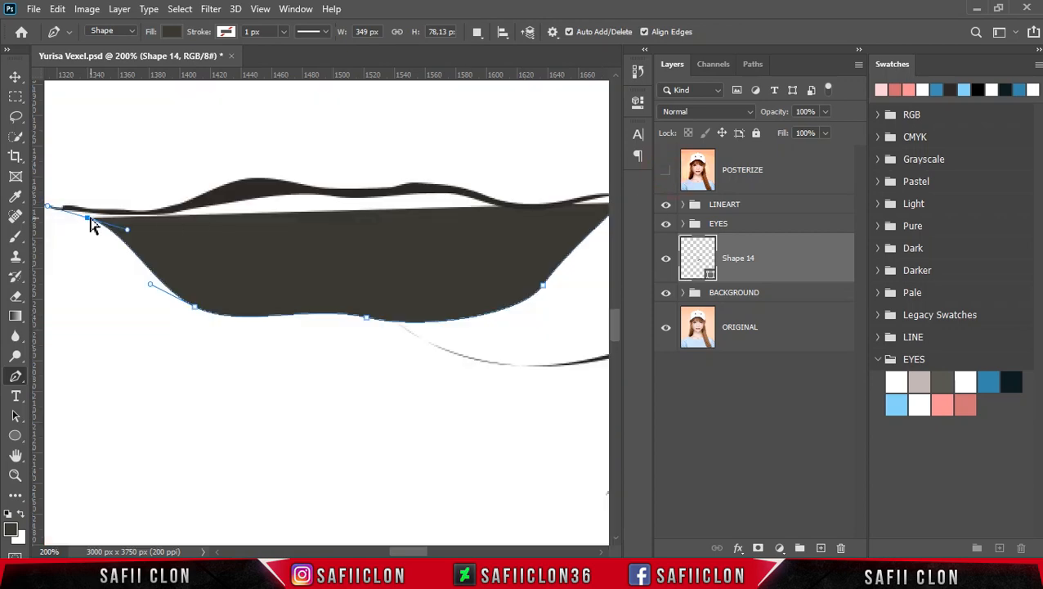
pyautogui.keyDown('alt'); pyautogui.click(78, 212); pyautogui.keyUp('alt')
pyautogui.click(116, 213)
pyautogui.moveTo(182, 209); pyautogui.dragTo(195, 204)
pyautogui.moveTo(258, 195); pyautogui.dragTo(432, 190)
pyautogui.moveTo(479, 197); pyautogui.dragTo(488, 208)
pyautogui.moveTo(420, 551); pyautogui.dragTo(434, 551)
pyautogui.moveTo(365, 207)
pyautogui.mouseDown()
pyautogui.moveTo(376, 204)
pyautogui.moveTo(365, 210)
pyautogui.mouseUp()
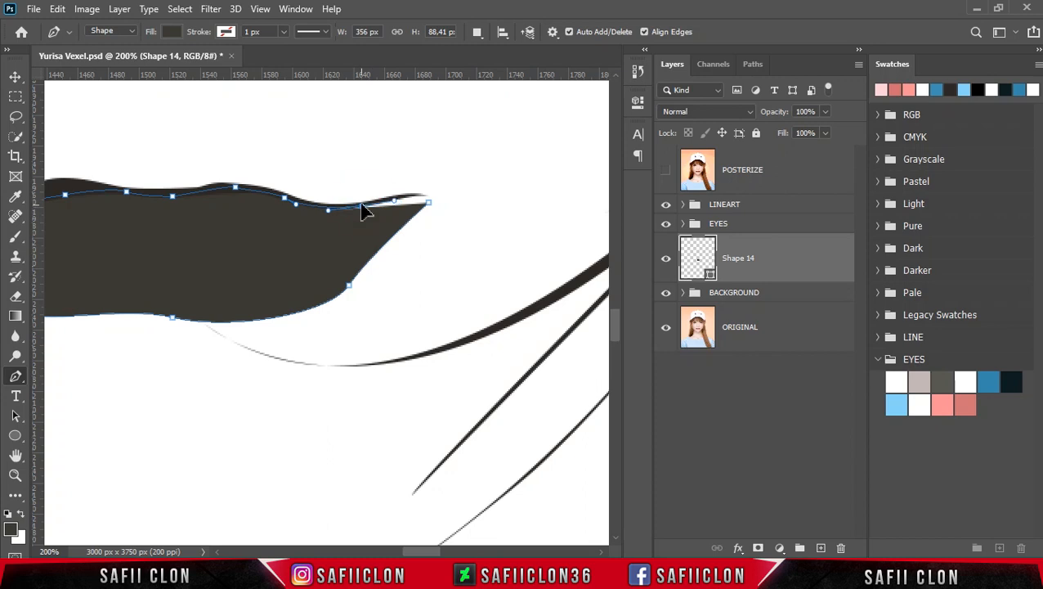
# Step: Close the lower-lip shape at its starting mouth corner, about 352 px wide and 88 px high, using POSTERIZE as reference before hiding it again
pyautogui.click(396, 199)
pyautogui.hotkey('ctrl', 'z')
pyautogui.click(390, 199)
pyautogui.click(666, 170)
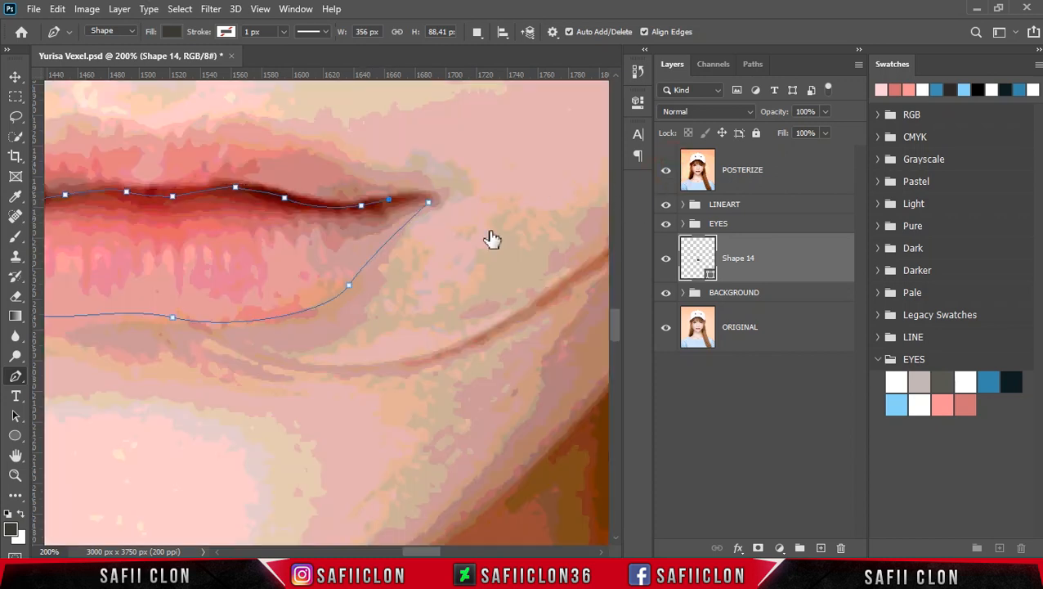
pyautogui.click(421, 201)
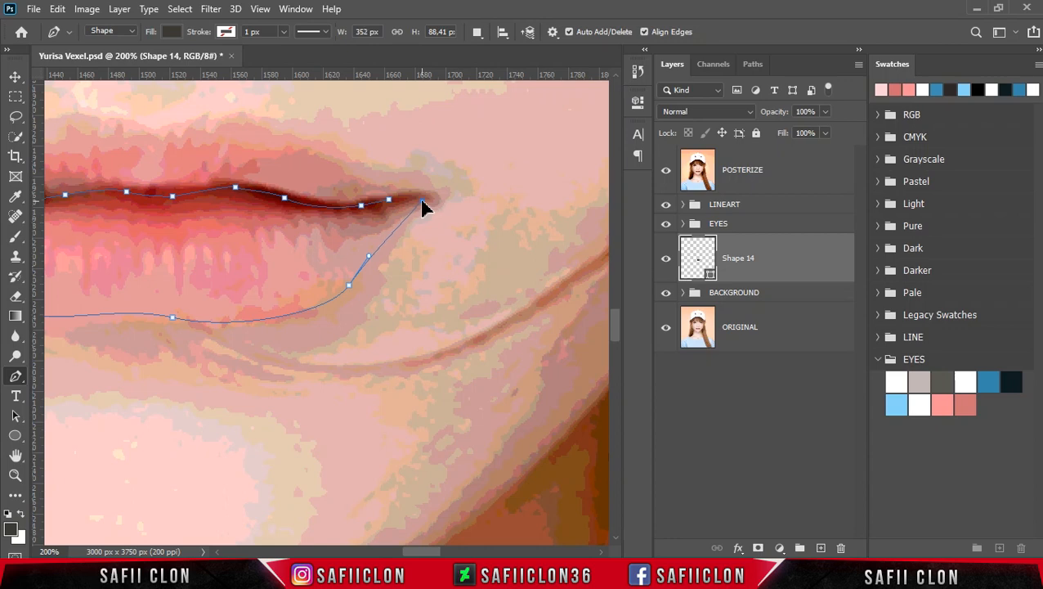
pyautogui.click(666, 170)
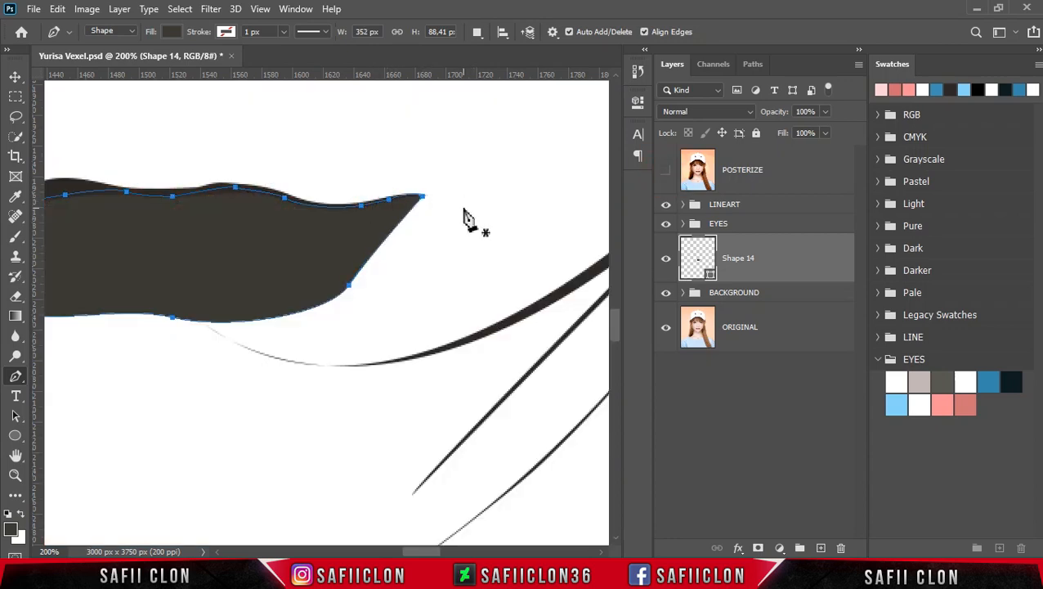
pyautogui.moveTo(431, 551)
pyautogui.mouseDown()
pyautogui.moveTo(407, 551)
pyautogui.moveTo(417, 550)
pyautogui.mouseUp()
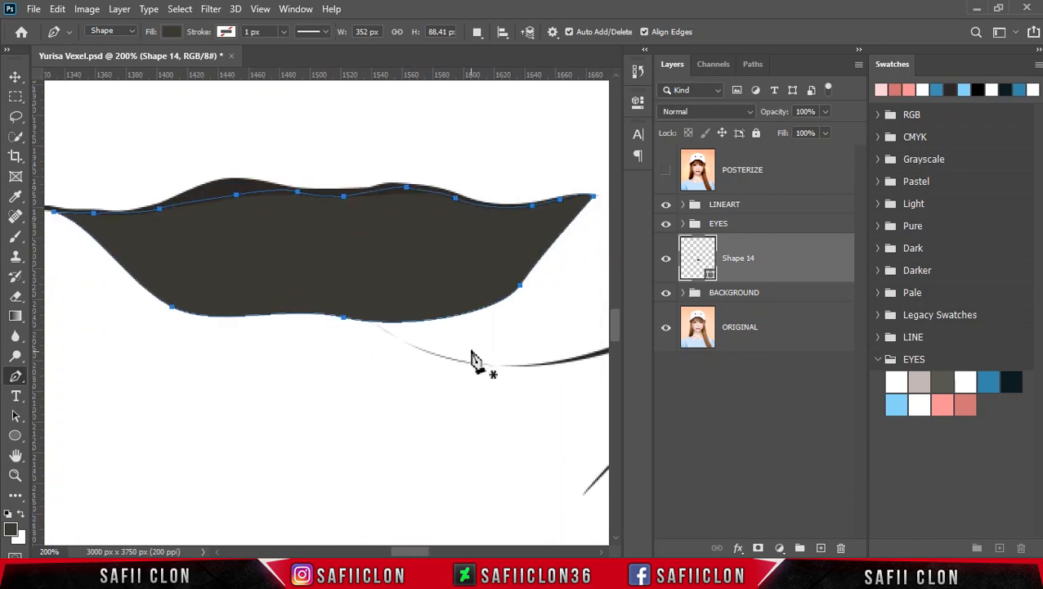
# Step: Import the LIP.aco swatches, collapse the EYES swatch group and expand the LIP group
pyautogui.click(1038, 65)
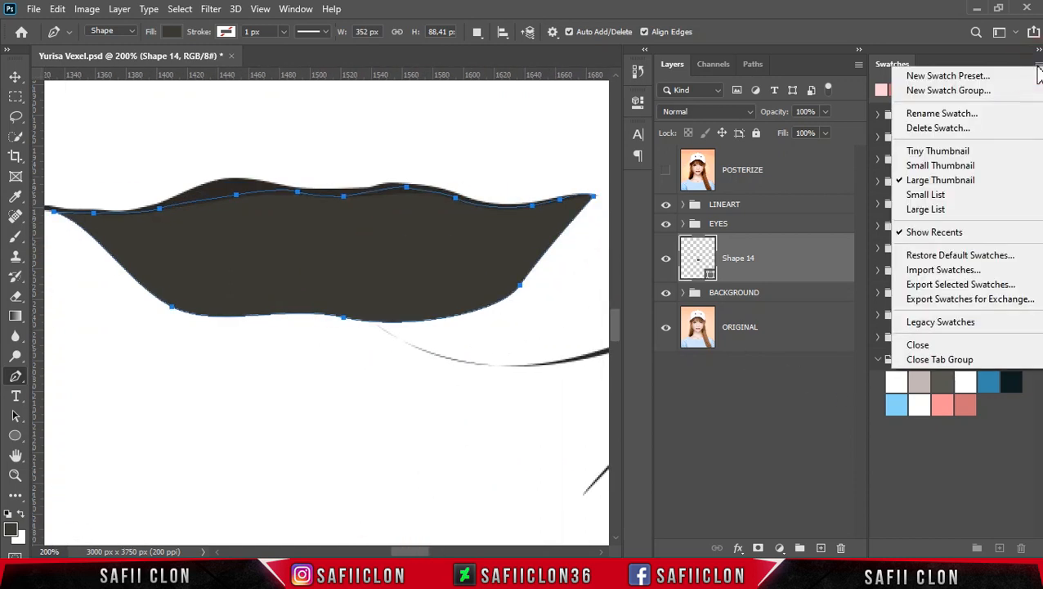
pyautogui.click(942, 271)
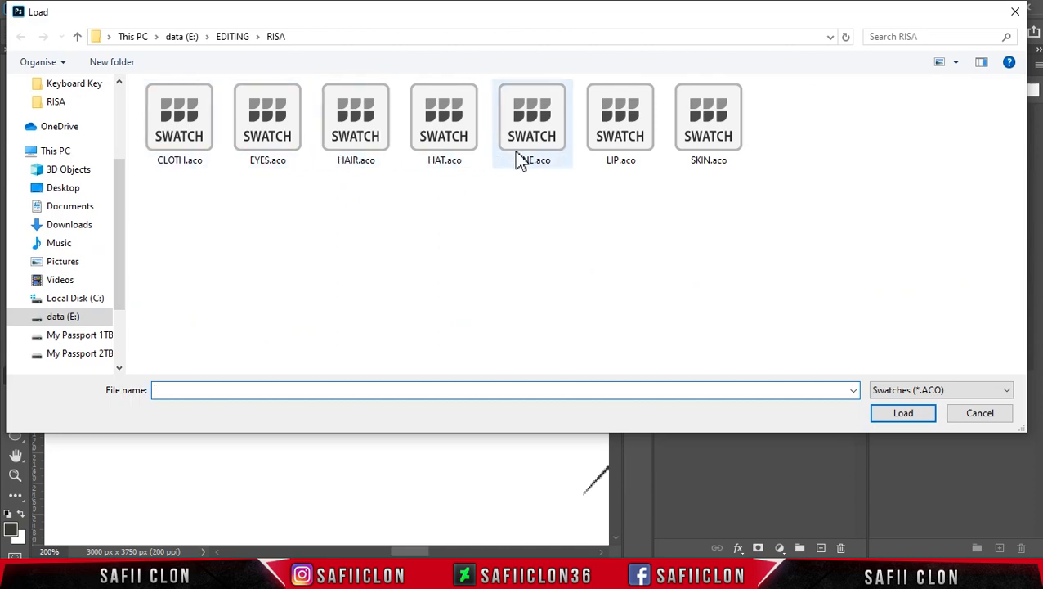
pyautogui.click(621, 135)
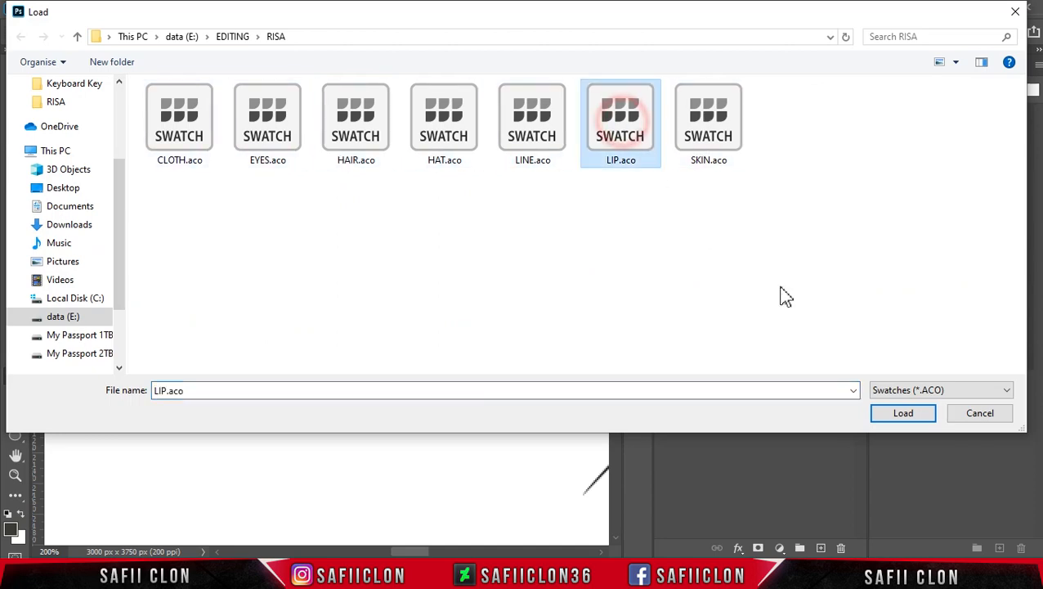
pyautogui.click(888, 417)
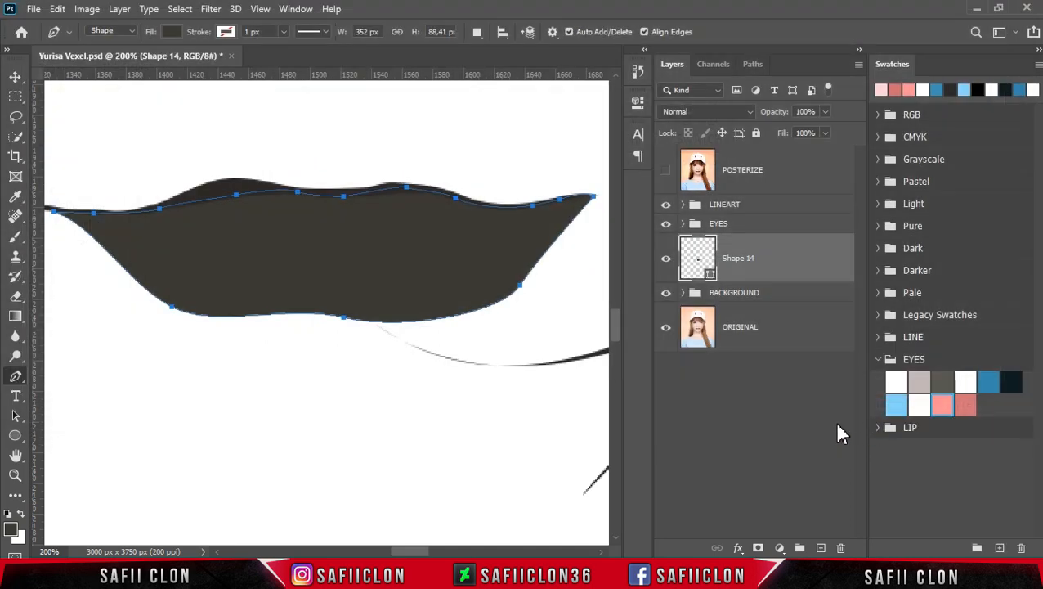
pyautogui.click(879, 360)
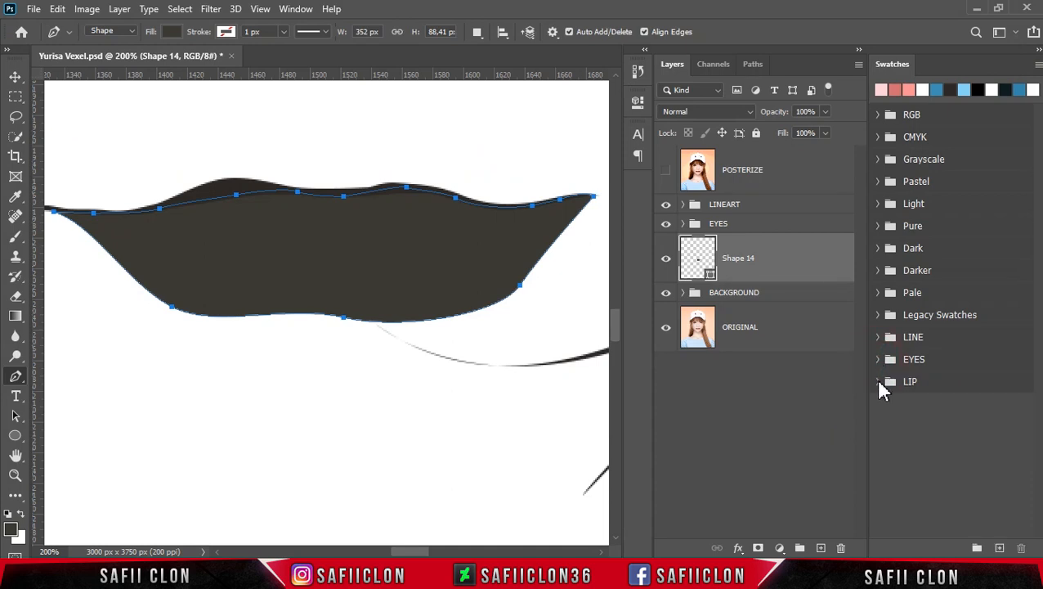
pyautogui.click(879, 382)
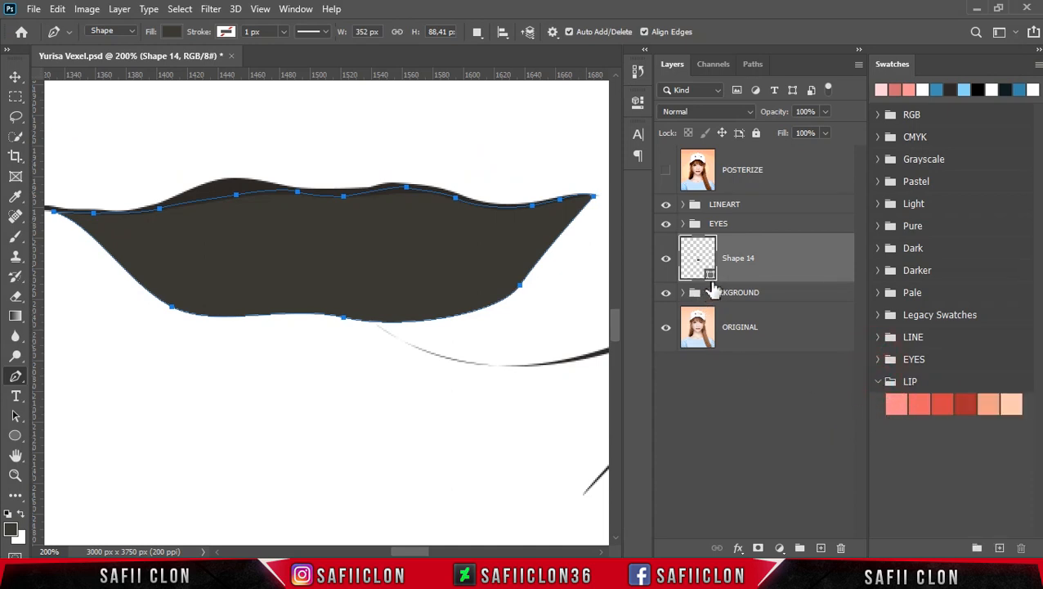
# Step: Change the lower-lip shape's fill to the first LIP swatch, pink ff8989
pyautogui.doubleClick(712, 282)
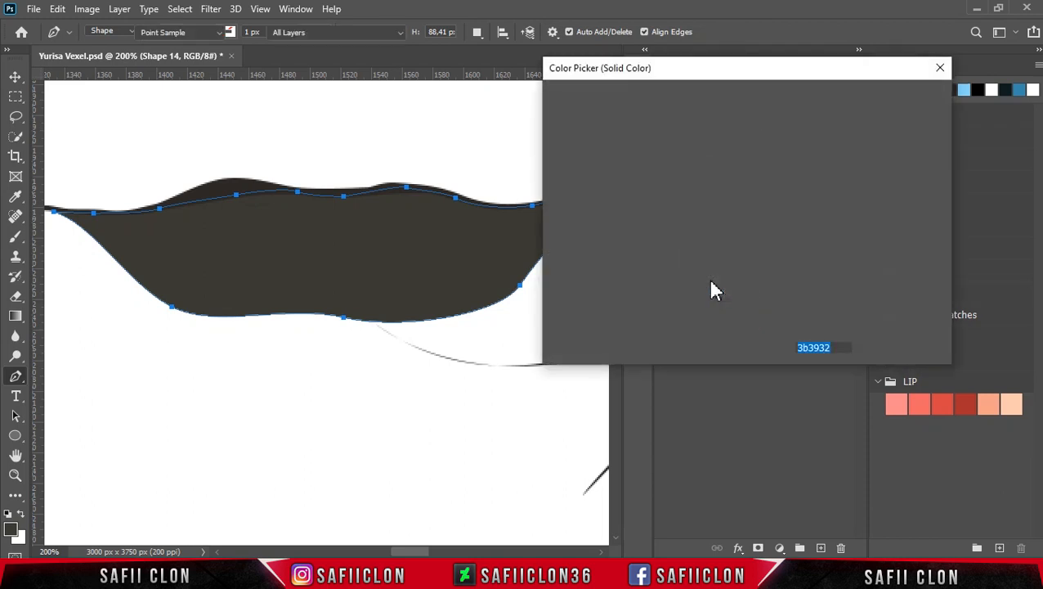
pyautogui.moveTo(750, 74); pyautogui.dragTo(803, 55)
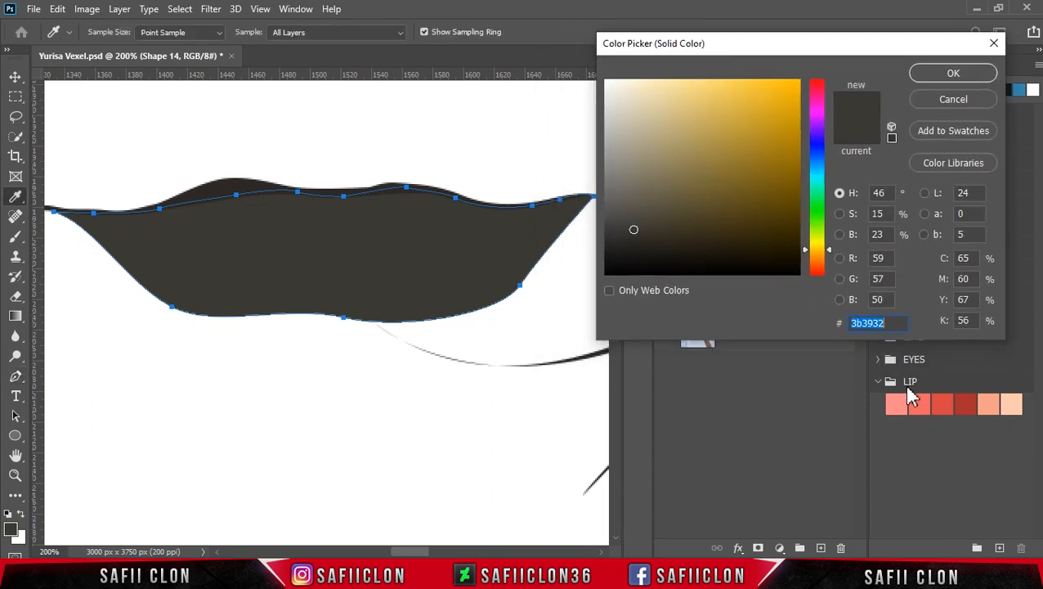
pyautogui.click(897, 402)
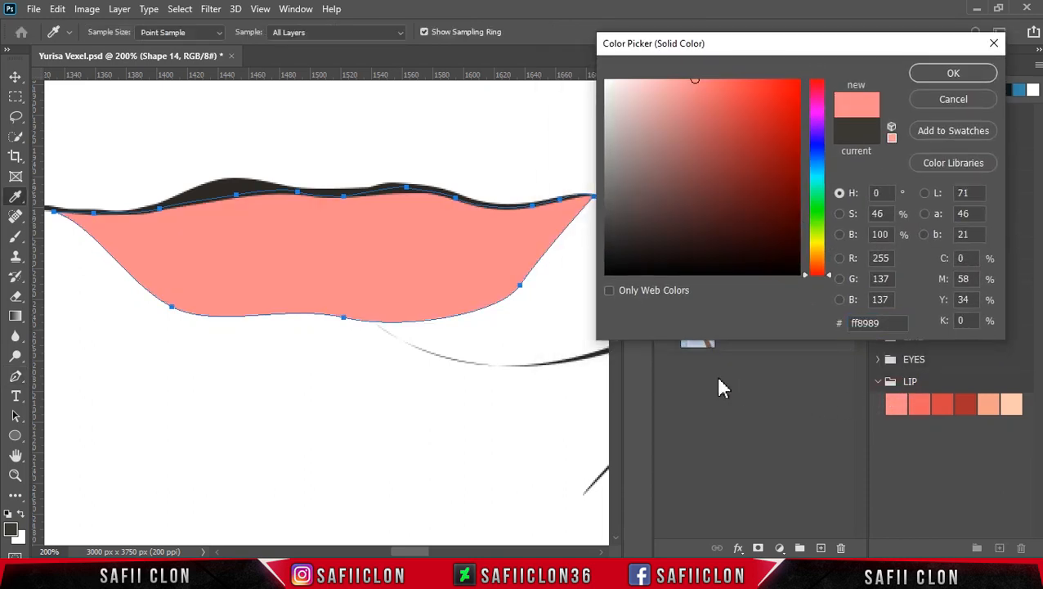
pyautogui.click(954, 74)
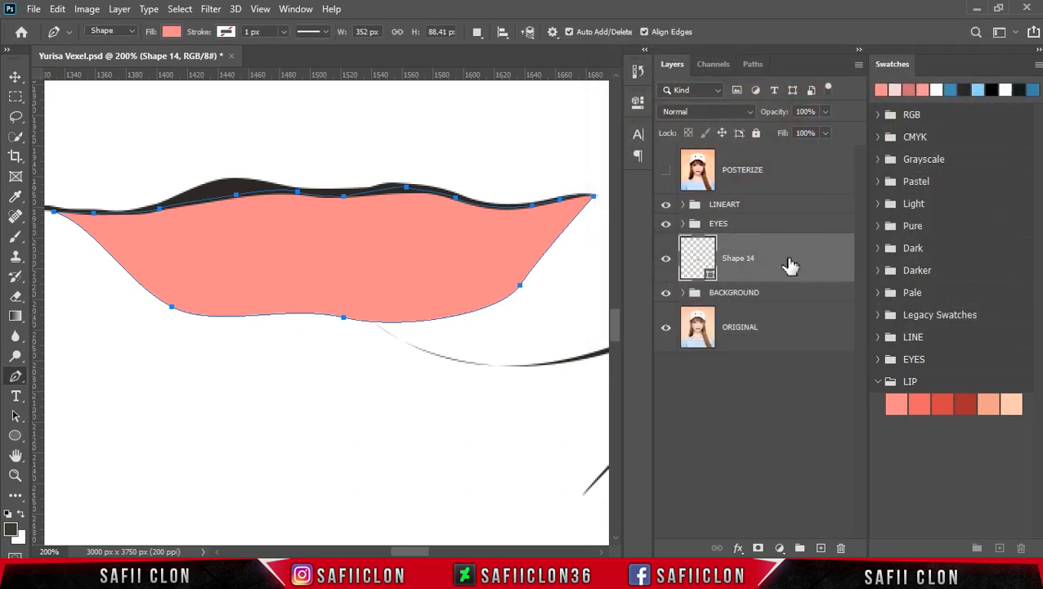
# Step: Set the path operation to New Layer and show POSTERIZE as reference with the lower-lip path deselected
pyautogui.click(478, 33)
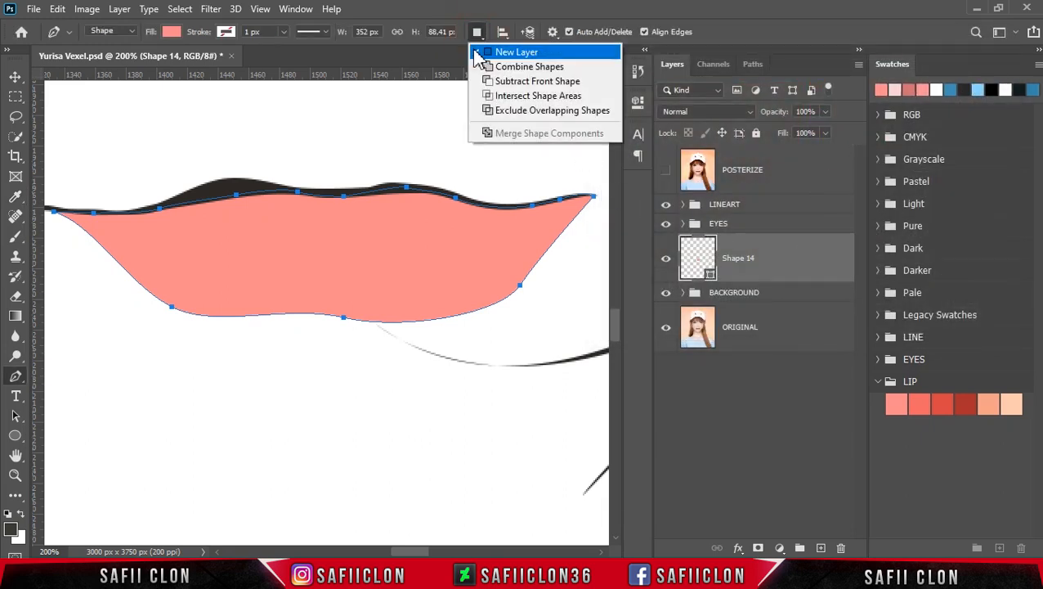
pyautogui.click(508, 54)
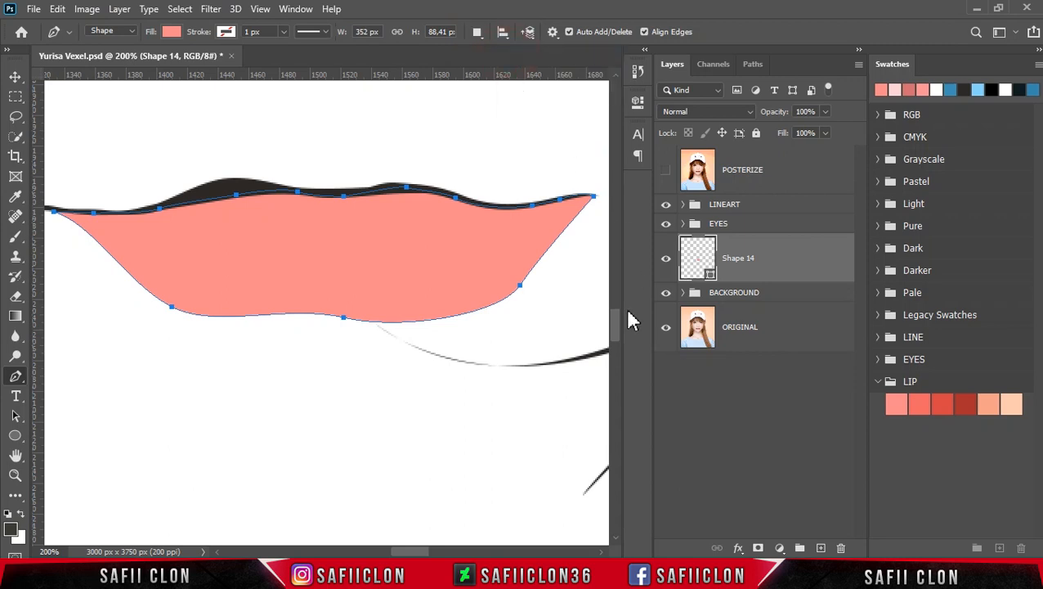
pyautogui.moveTo(615, 327); pyautogui.dragTo(614, 316)
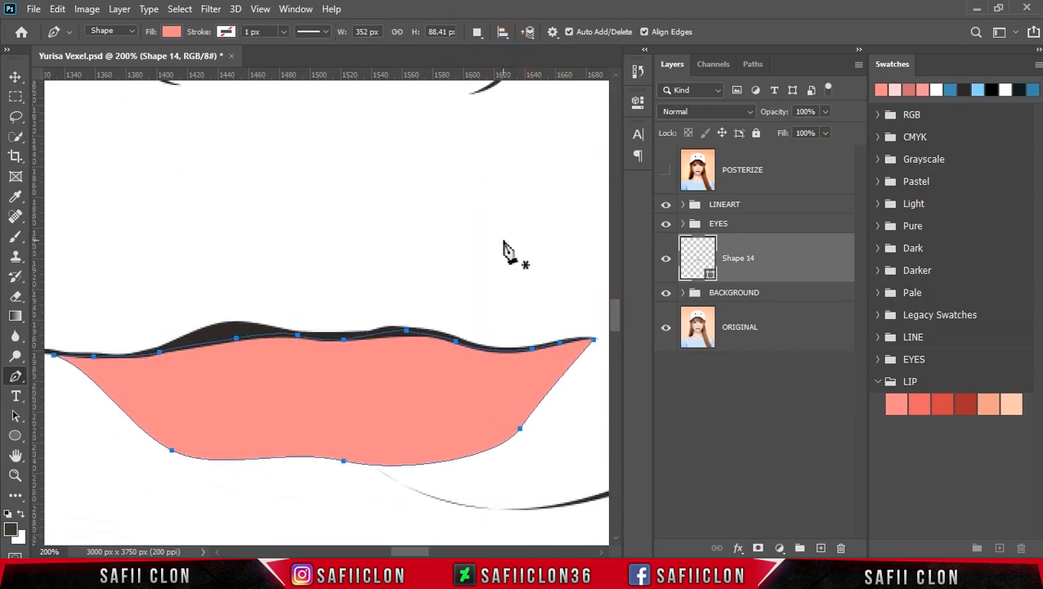
pyautogui.moveTo(411, 553); pyautogui.dragTo(411, 554)
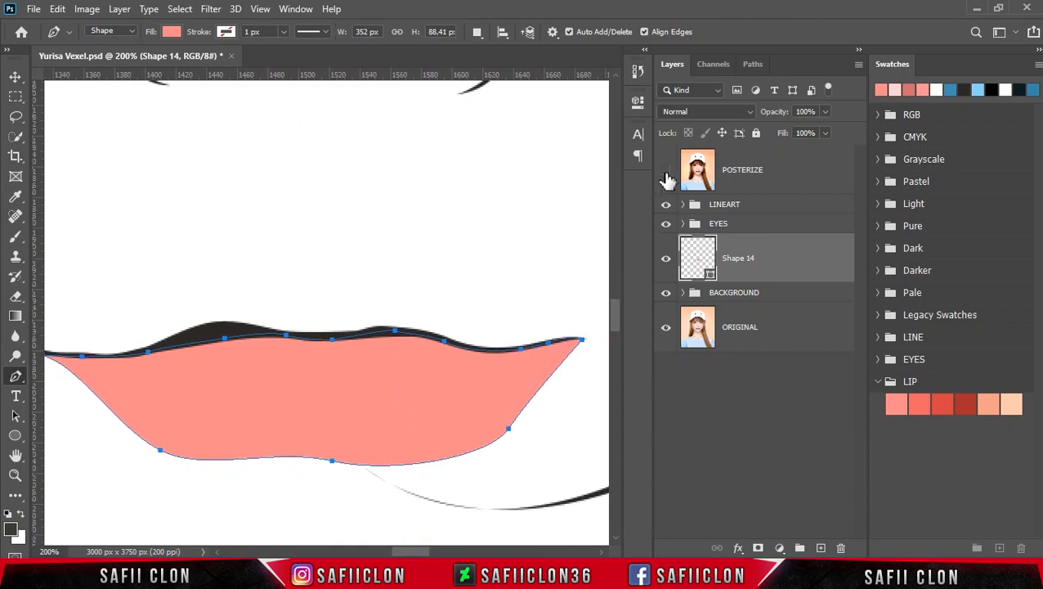
pyautogui.click(666, 172)
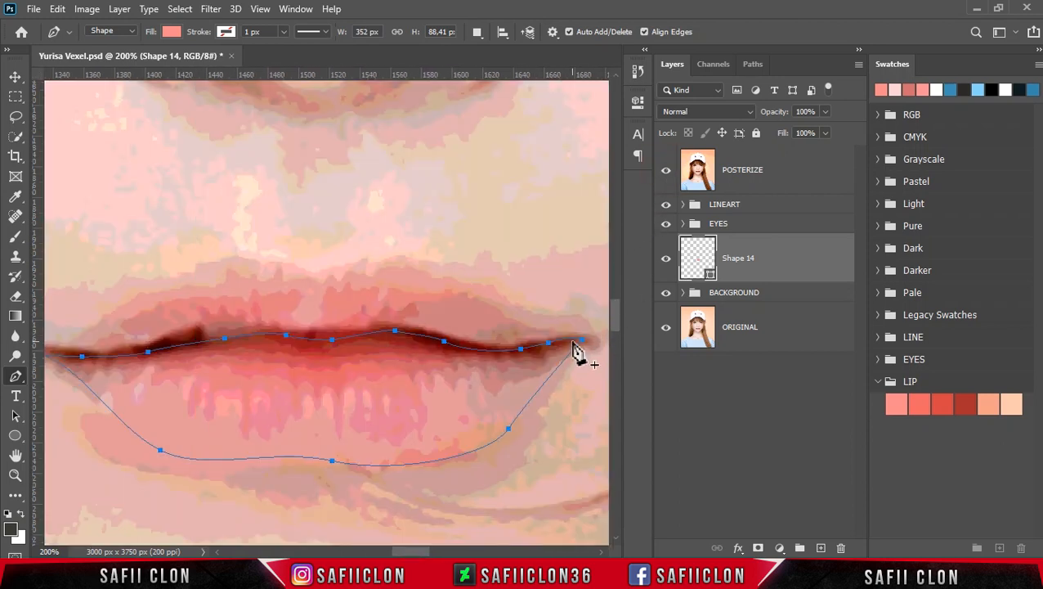
pyautogui.press('Escape')
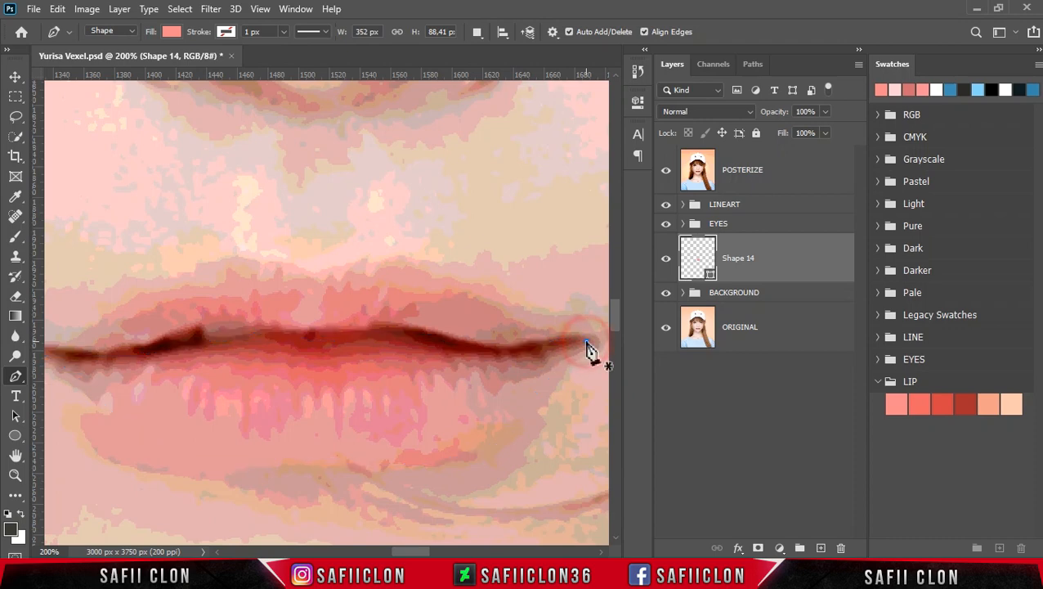
# Step: Trace the upper edge of the upper lip from the right mouth corner over the cupid's bow to the left corner, following POSTERIZE
pyautogui.click(586, 341)
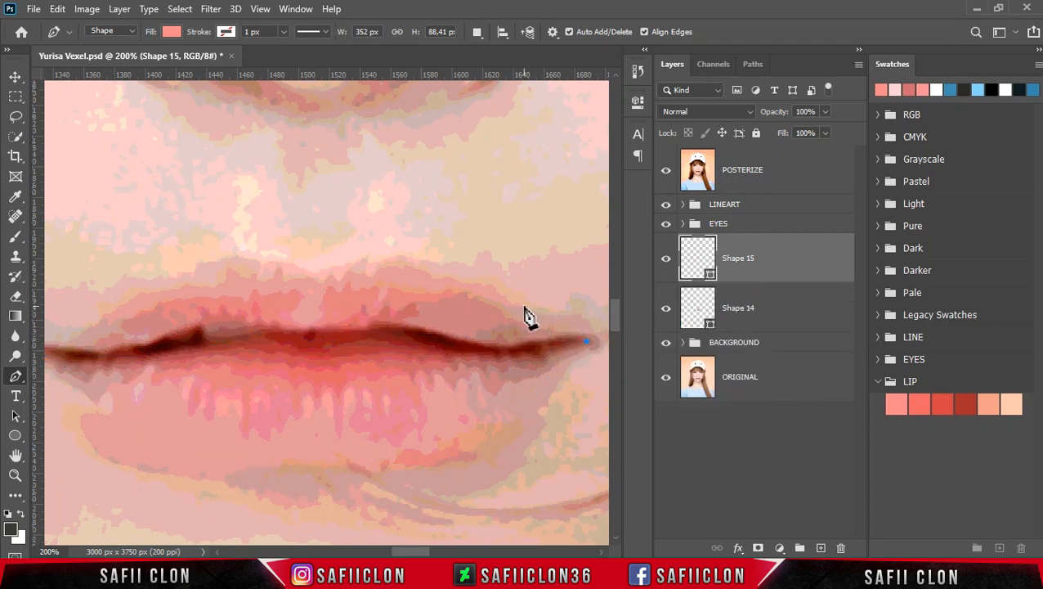
pyautogui.moveTo(483, 290); pyautogui.dragTo(454, 274)
pyautogui.moveTo(318, 276); pyautogui.dragTo(224, 297)
pyautogui.keyDown('alt'); pyautogui.click(318, 276); pyautogui.keyUp('alt')
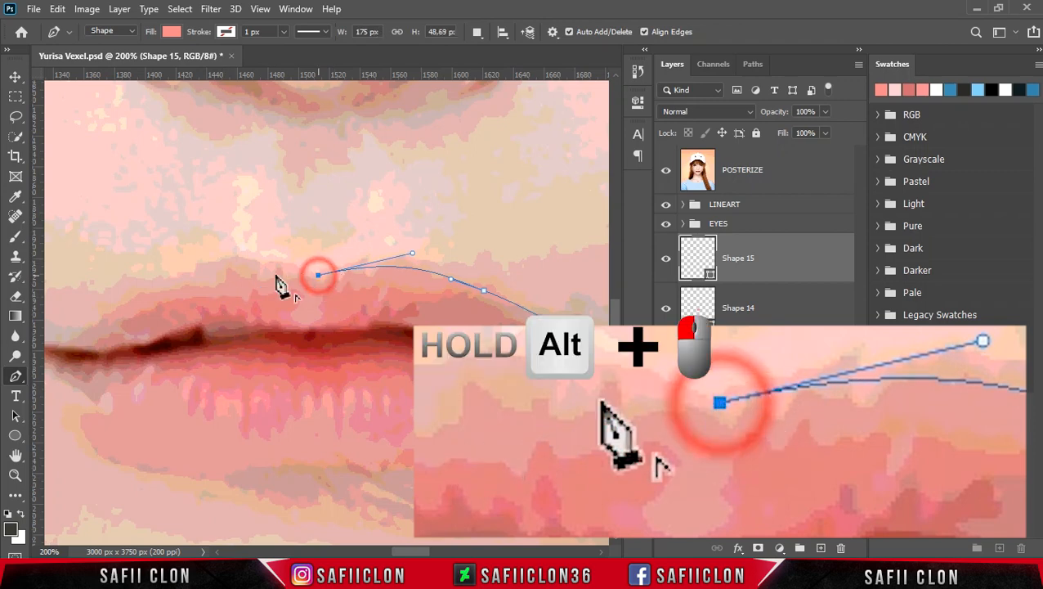
pyautogui.click(141, 285)
pyautogui.moveTo(96, 312); pyautogui.dragTo(62, 327)
pyautogui.moveTo(418, 552); pyautogui.dragTo(409, 554)
pyautogui.moveTo(268, 286); pyautogui.dragTo(276, 284)
pyautogui.moveTo(146, 343); pyautogui.dragTo(176, 353)
# Step: Hide POSTERIZE and close the upper-lip shape back along the mouth line, about 370 px wide and 59 px high
pyautogui.click(665, 170)
pyautogui.keyDown('alt'); pyautogui.click(146, 348); pyautogui.keyUp('alt')
pyautogui.moveTo(278, 351); pyautogui.dragTo(352, 329)
pyautogui.click(399, 333)
pyautogui.click(441, 337)
pyautogui.moveTo(508, 330); pyautogui.dragTo(521, 330)
pyautogui.moveTo(411, 555); pyautogui.dragTo(427, 555)
pyautogui.click(414, 351)
pyautogui.moveTo(507, 341); pyautogui.dragTo(515, 344)
pyautogui.moveTo(426, 550); pyautogui.dragTo(414, 549)
pyautogui.press('Escape')
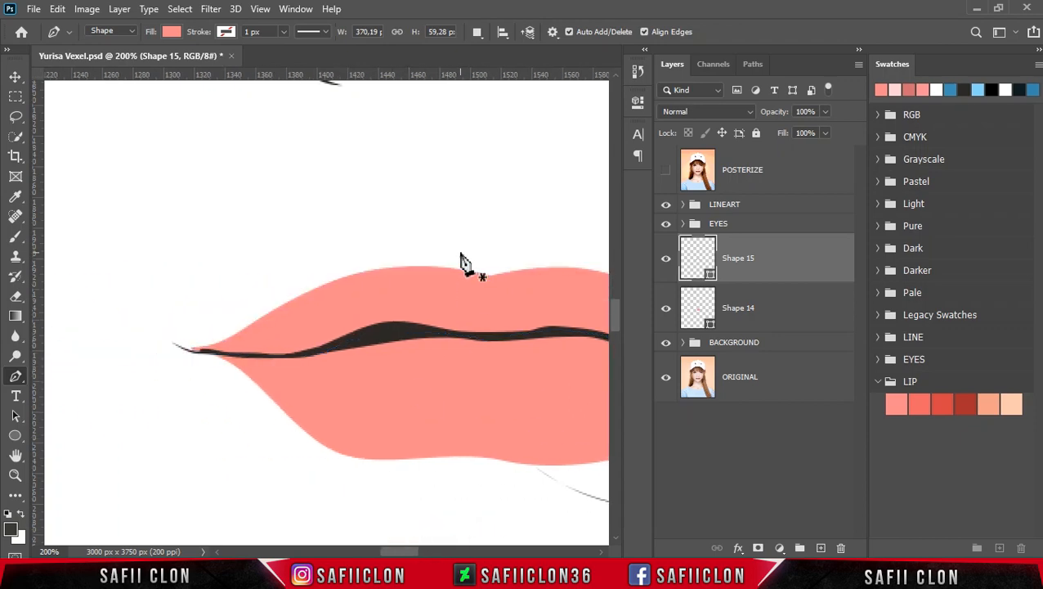
# Step: Examine the two lip shapes against the whole face and return to the close-up
pyautogui.hotkey('ctrl', '-')
pyautogui.hotkey('ctrl', '-')
pyautogui.hotkey('ctrl', '-')
pyautogui.hotkey('ctrl', '-')
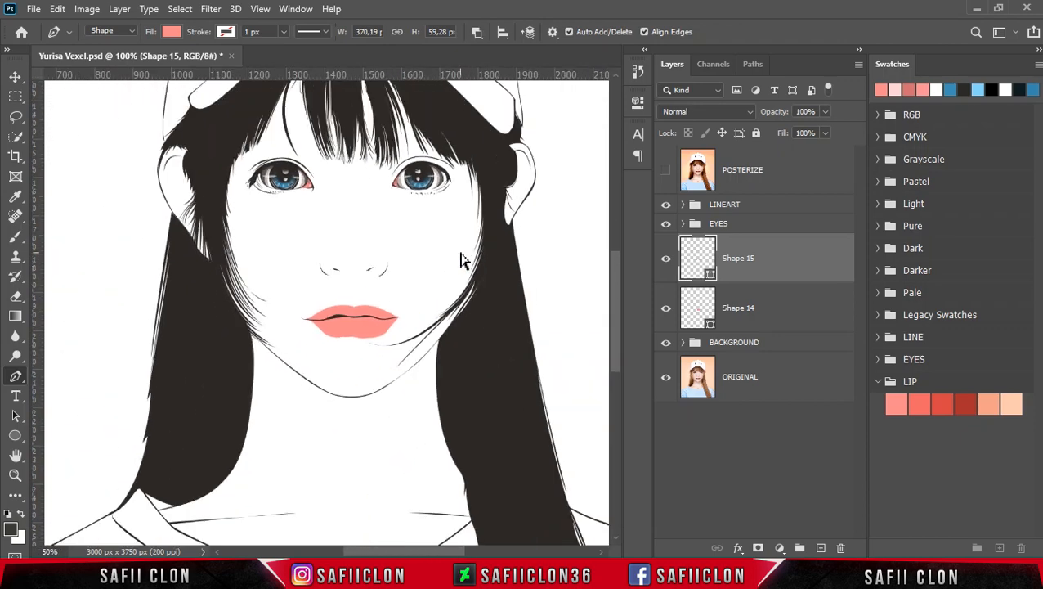
pyautogui.hotkey('ctrl', '+')
pyautogui.hotkey('ctrl', '+')
pyautogui.hotkey('ctrl', '+')
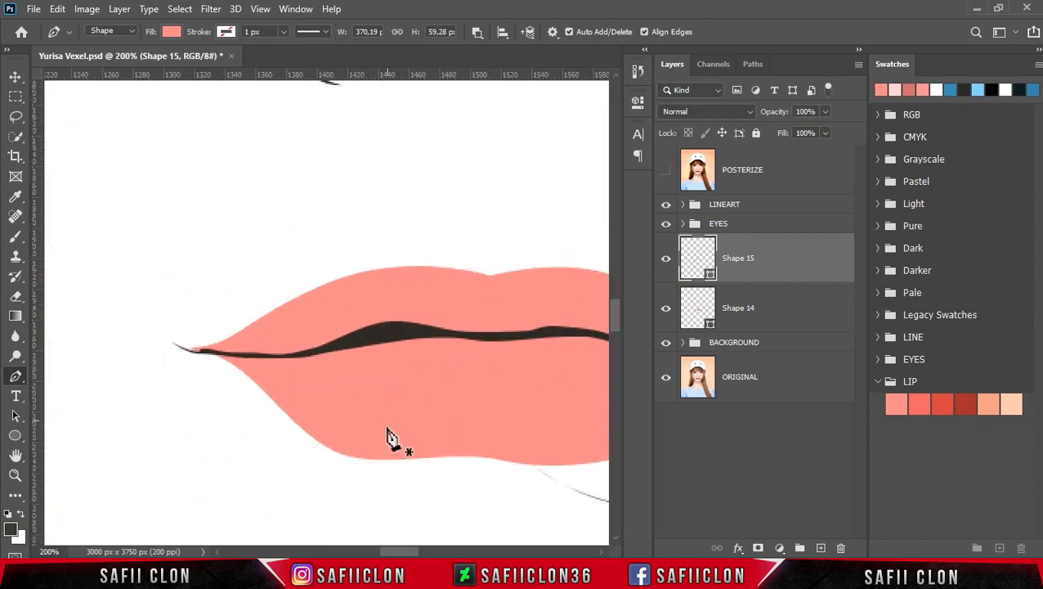
# Step: Reshape the lower-lip outline's right side and lower edge, adding an anchor near the mouth corner and adjusting the curve handles
pyautogui.moveTo(396, 552); pyautogui.dragTo(415, 552)
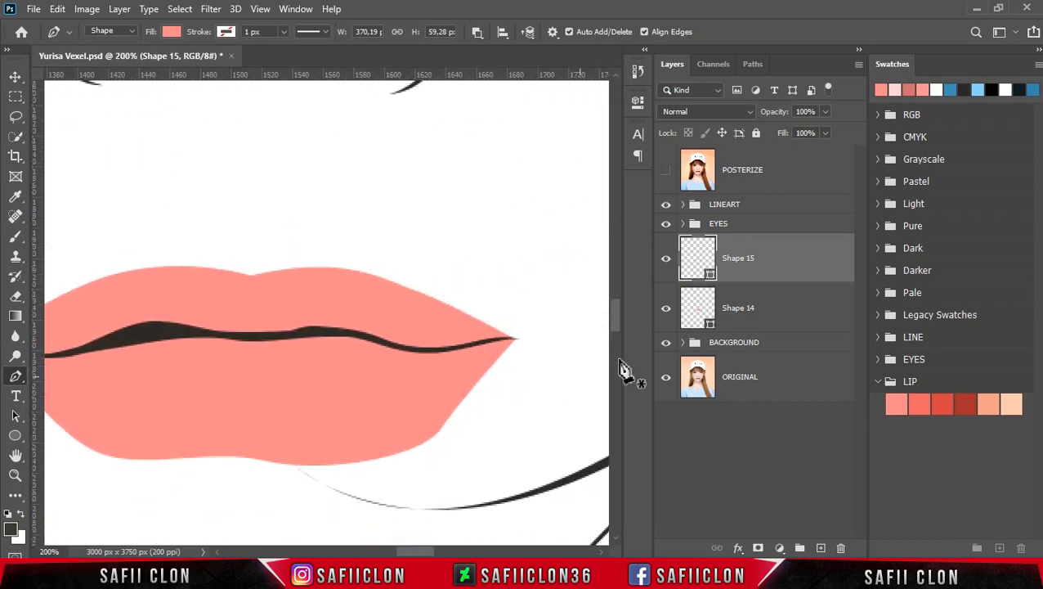
pyautogui.click(772, 319)
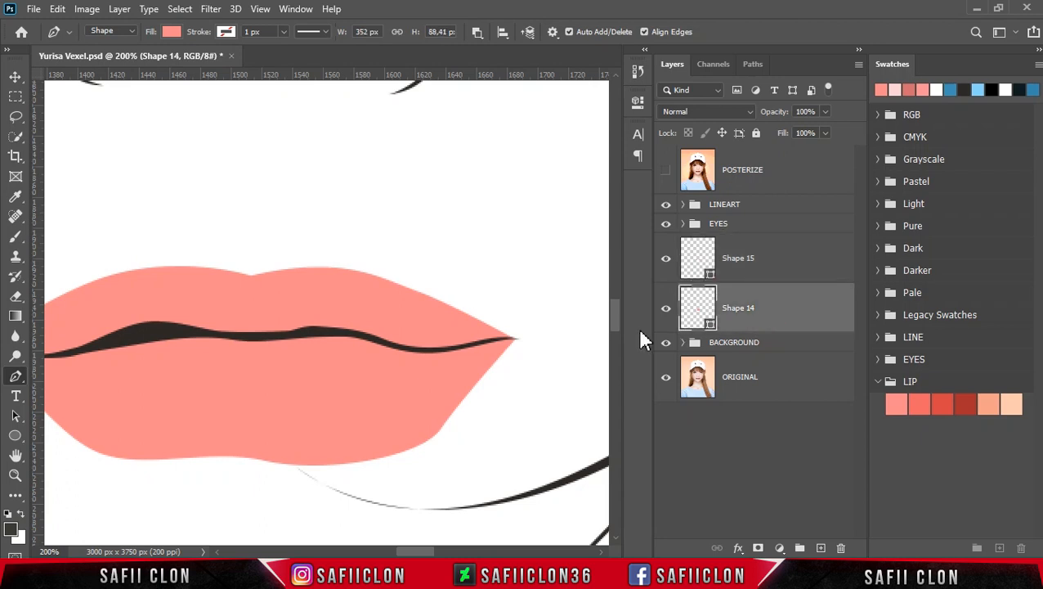
pyautogui.keyDown('ctrl'); pyautogui.click(441, 426); pyautogui.keyUp('ctrl')
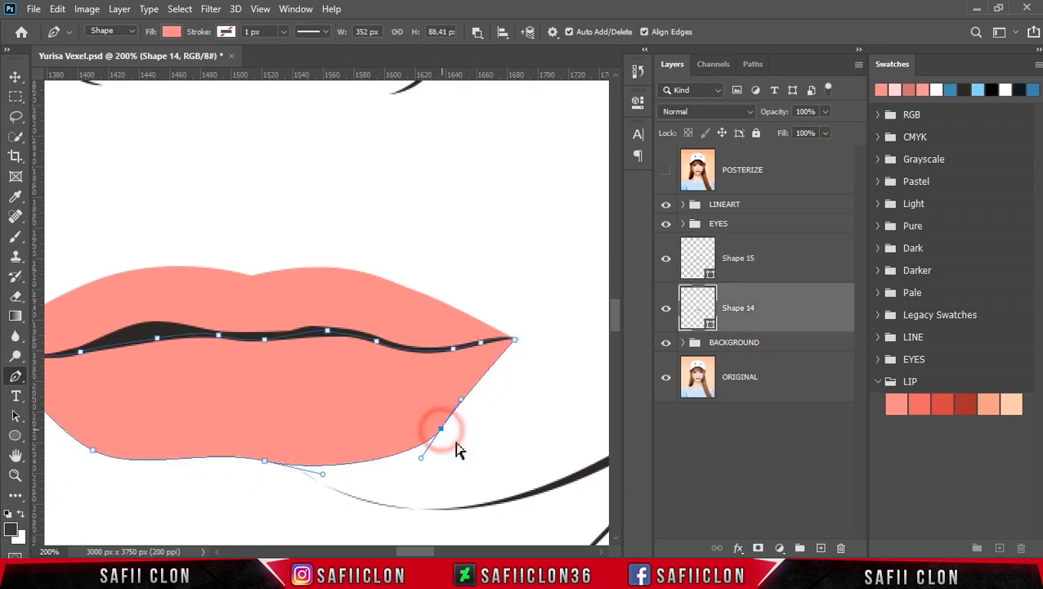
pyautogui.moveTo(458, 399); pyautogui.dragTo(459, 401)
pyautogui.click(468, 382)
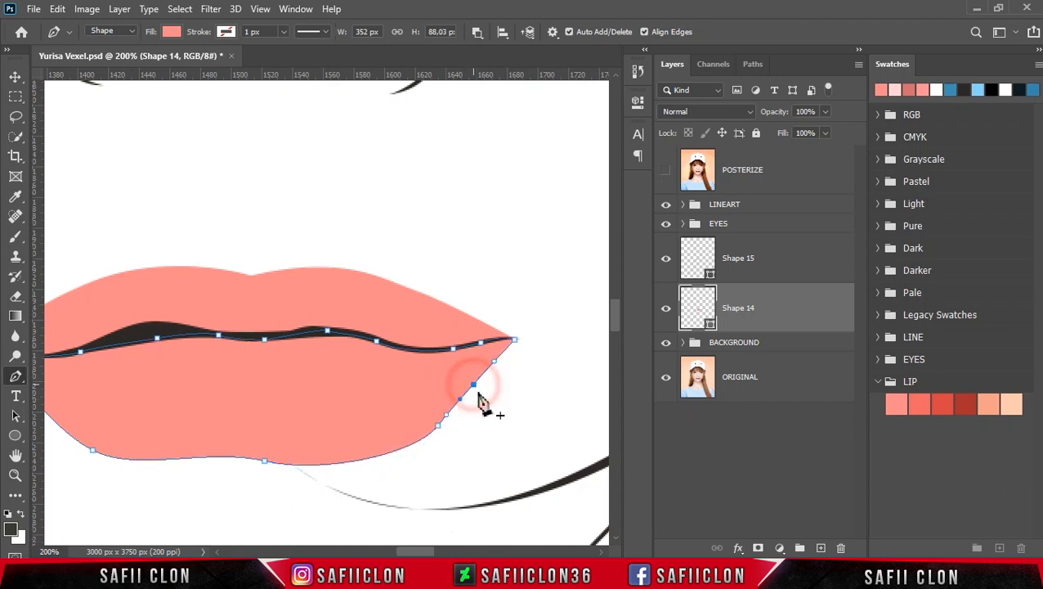
pyautogui.moveTo(426, 551); pyautogui.dragTo(421, 552)
pyautogui.moveTo(334, 459); pyautogui.dragTo(382, 468)
pyautogui.moveTo(485, 453); pyautogui.dragTo(465, 464)
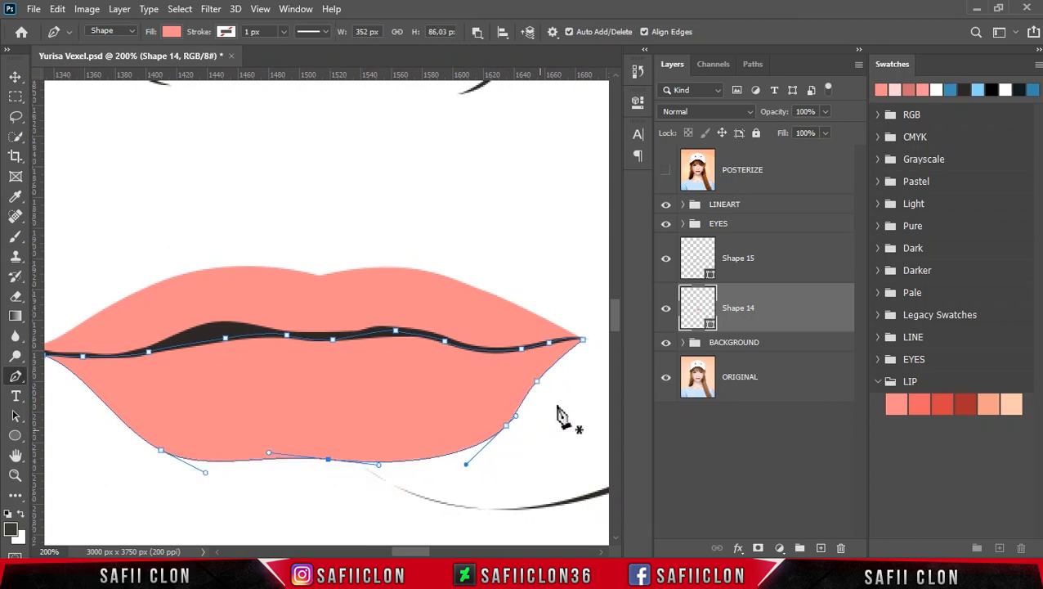
# Step: Adjust the lower-left anchor of the lower-lip outline against POSTERIZE and hide the reference again
pyautogui.click(666, 170)
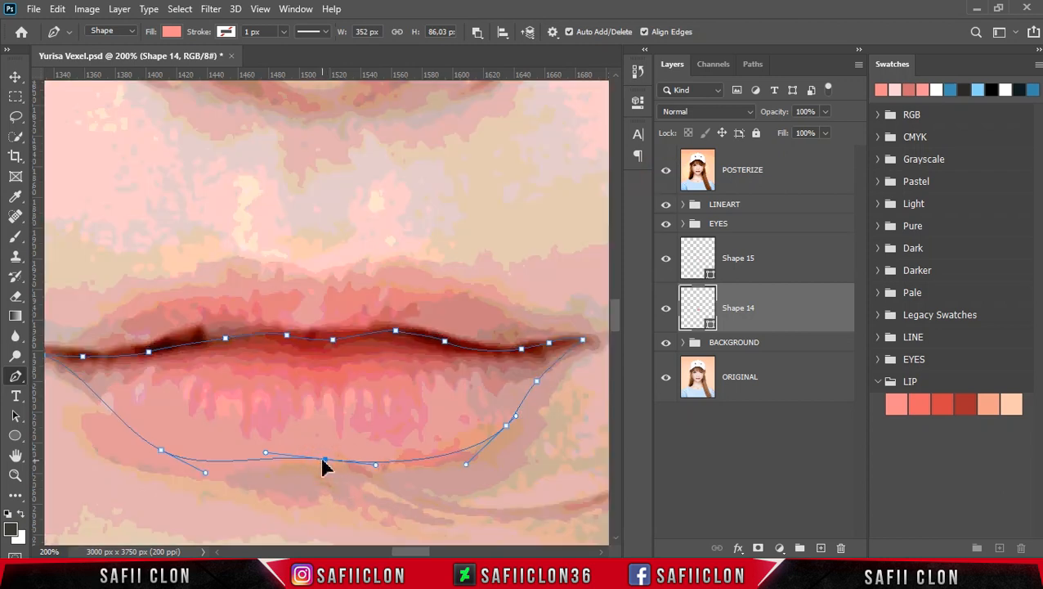
pyautogui.moveTo(162, 451); pyautogui.dragTo(168, 453)
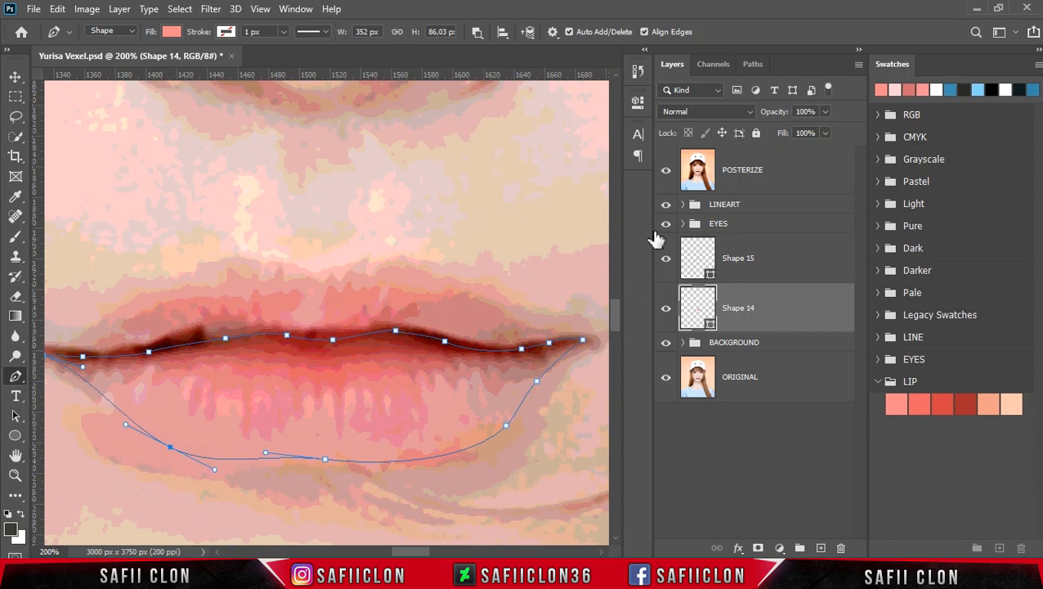
pyautogui.click(666, 172)
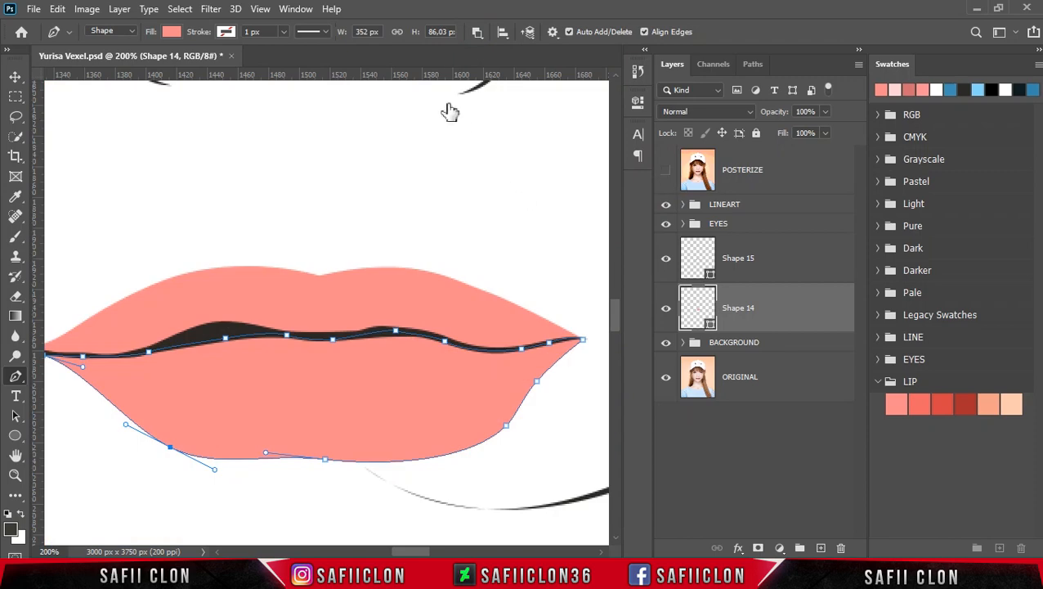
# Step: Start a New Layer shading shape at the right mouth corner and trace the jagged lower-lip shadow toward the centre over POSTERIZE
pyautogui.click(478, 36)
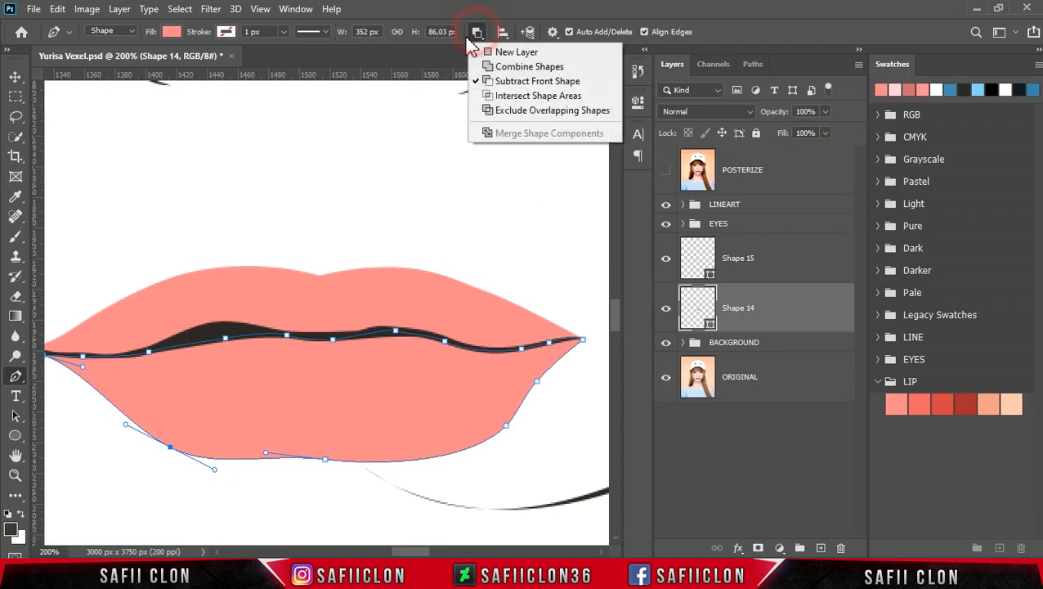
pyautogui.click(521, 53)
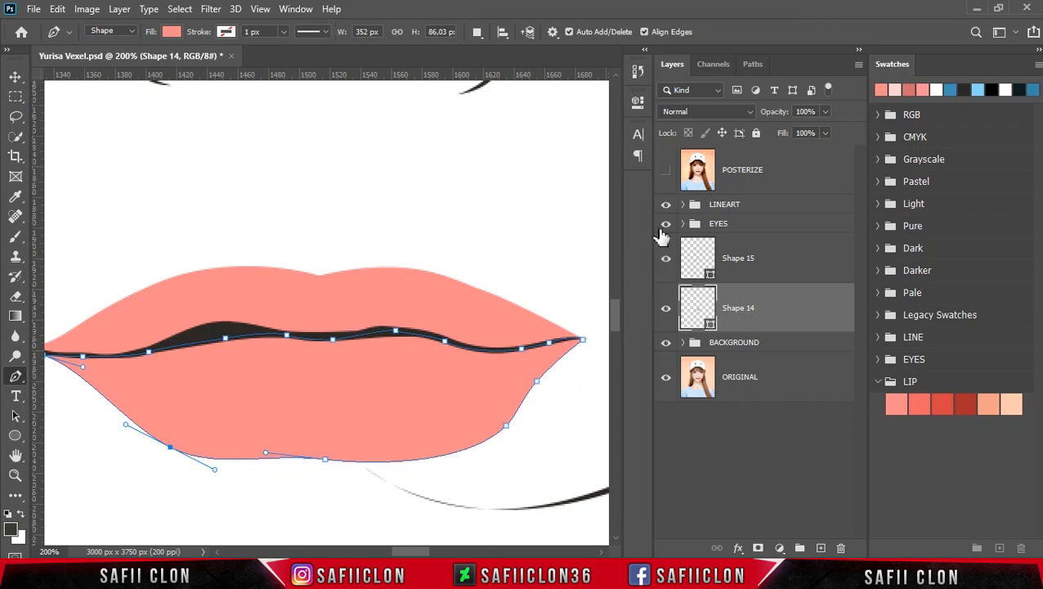
pyautogui.click(665, 173)
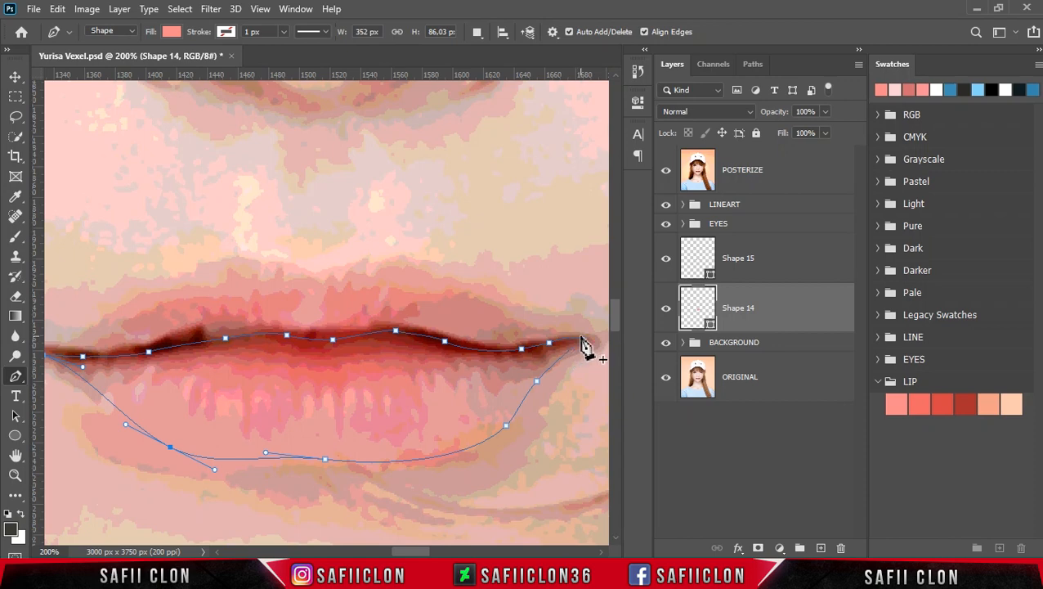
pyautogui.click(584, 332)
pyautogui.moveTo(567, 358)
pyautogui.mouseDown()
pyautogui.moveTo(503, 389)
pyautogui.moveTo(452, 396)
pyautogui.moveTo(426, 379)
pyautogui.moveTo(426, 425)
pyautogui.moveTo(391, 458)
pyautogui.moveTo(374, 368)
pyautogui.moveTo(395, 400)
pyautogui.moveTo(389, 470)
pyautogui.moveTo(387, 446)
pyautogui.mouseUp()
pyautogui.click(414, 394)
pyautogui.moveTo(381, 390); pyautogui.dragTo(373, 441)
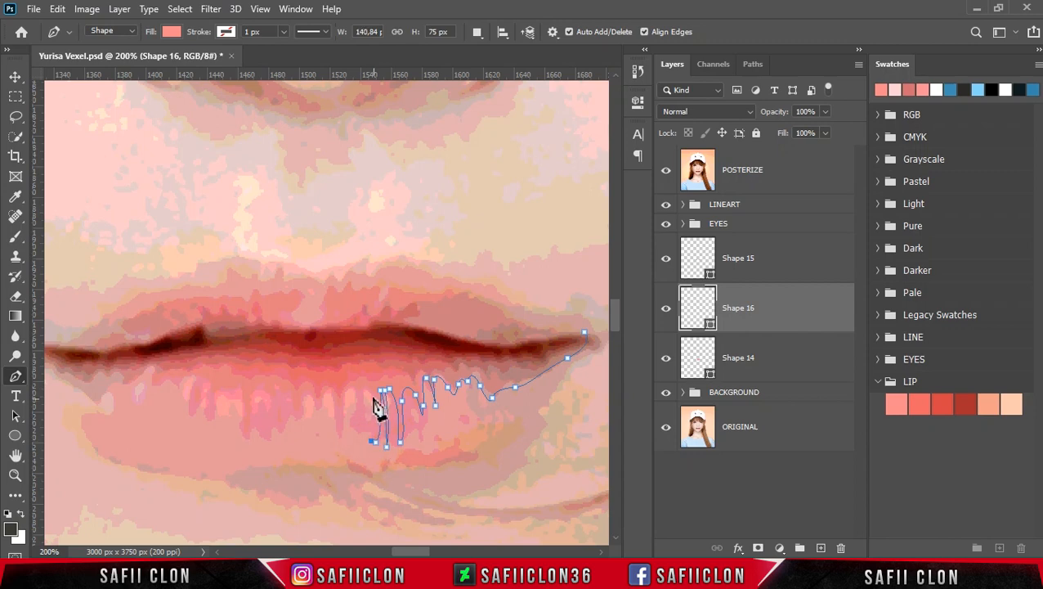
# Step: Continue the jagged shadow edge across the middle of the lower lip to its left side
pyautogui.moveTo(361, 387); pyautogui.dragTo(262, 447)
pyautogui.click(327, 394)
pyautogui.click(317, 409)
pyautogui.click(276, 442)
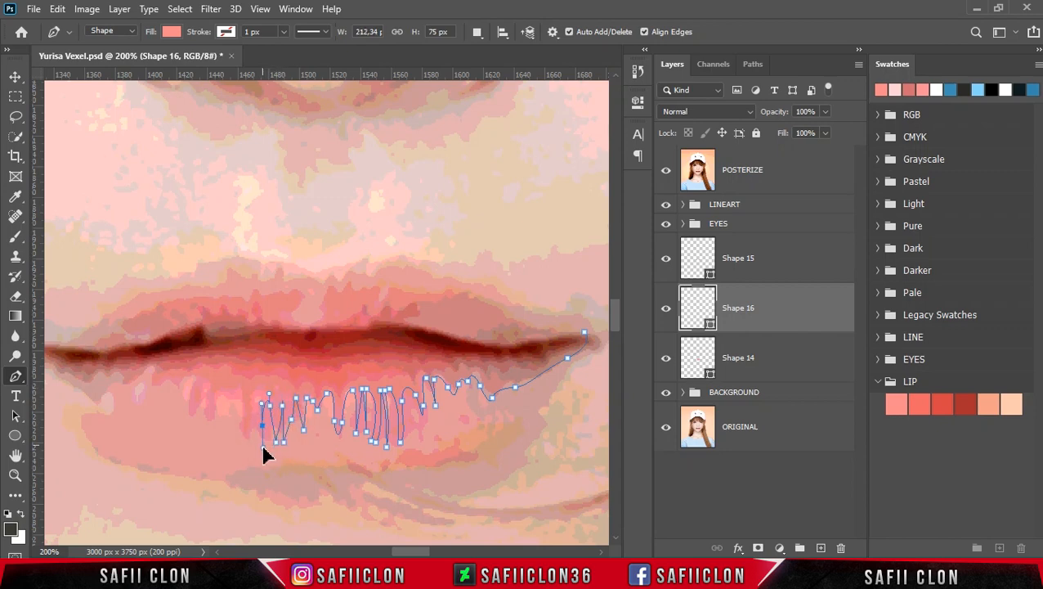
pyautogui.moveTo(254, 402)
pyautogui.mouseDown()
pyautogui.moveTo(256, 422)
pyautogui.moveTo(192, 401)
pyautogui.moveTo(202, 367)
pyautogui.moveTo(176, 397)
pyautogui.moveTo(148, 375)
pyautogui.moveTo(129, 387)
pyautogui.moveTo(117, 375)
pyautogui.mouseUp()
pyautogui.moveTo(96, 380); pyautogui.dragTo(136, 425)
# Step: Hide POSTERIZE and close the shading shape above the mouth line at its starting corner, about 355 px wide and 93 px high
pyautogui.click(665, 170)
pyautogui.moveTo(393, 549); pyautogui.dragTo(381, 550)
pyautogui.moveTo(217, 357); pyautogui.dragTo(433, 330)
pyautogui.moveTo(505, 318); pyautogui.dragTo(539, 329)
pyautogui.moveTo(403, 550); pyautogui.dragTo(421, 550)
pyautogui.moveTo(380, 306); pyautogui.dragTo(411, 315)
pyautogui.click(494, 334)
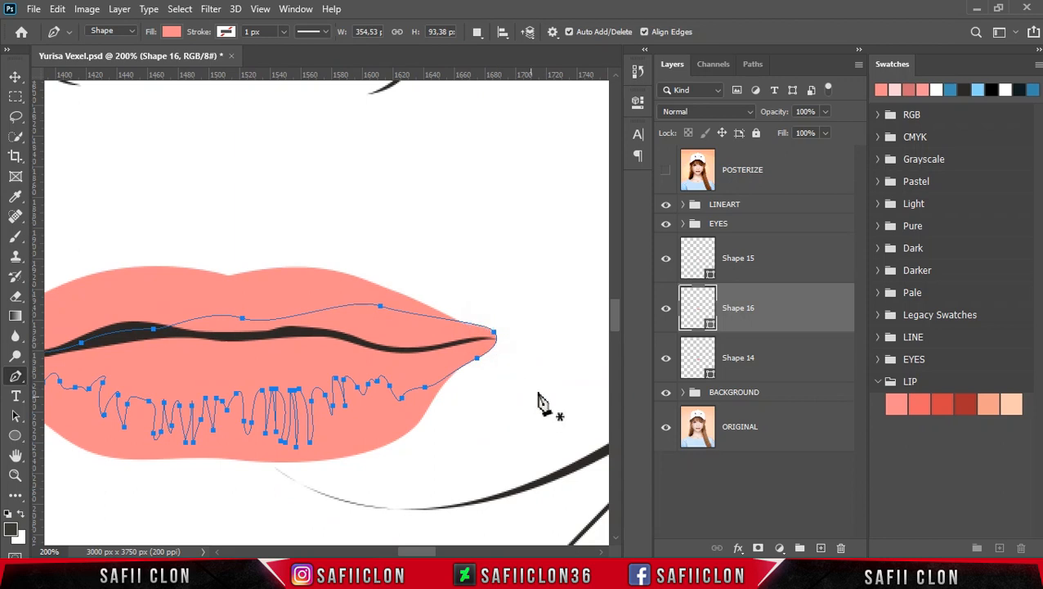
# Step: Change the shading shape's fill to the second LIP swatch, ef6565
pyautogui.doubleClick(710, 325)
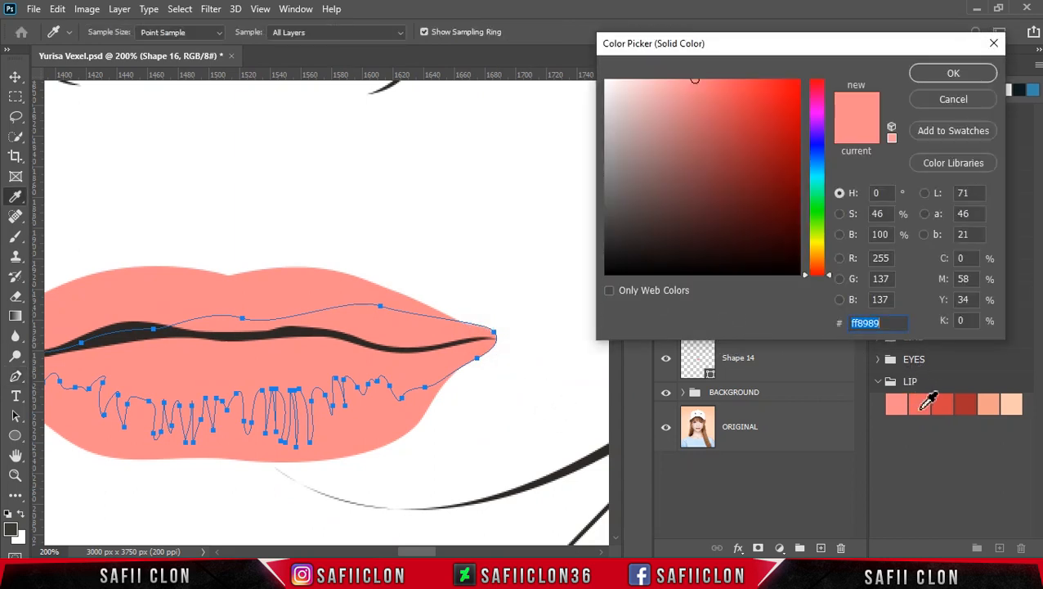
pyautogui.click(922, 409)
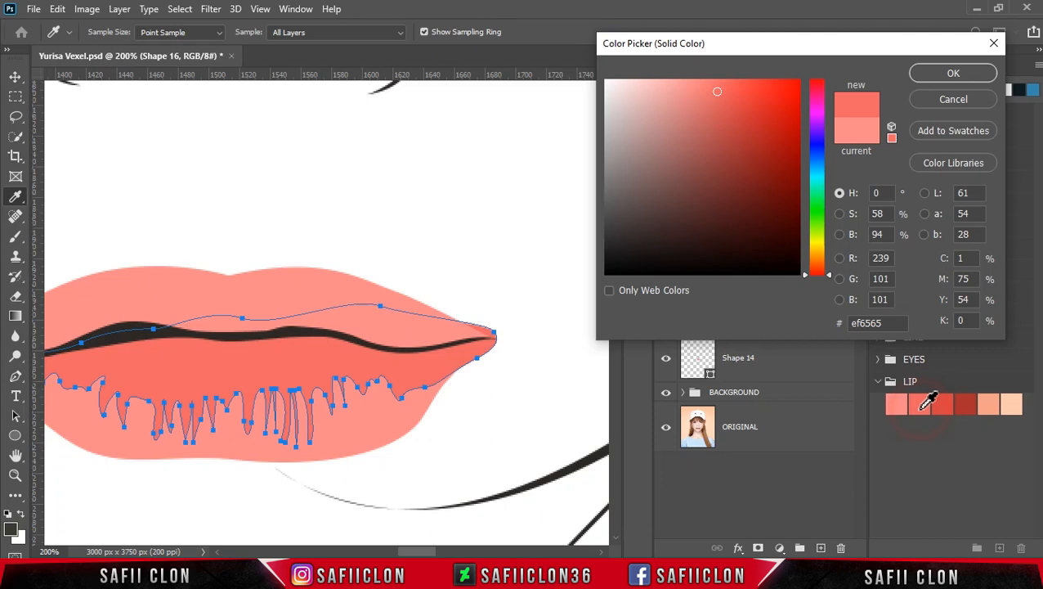
pyautogui.click(944, 73)
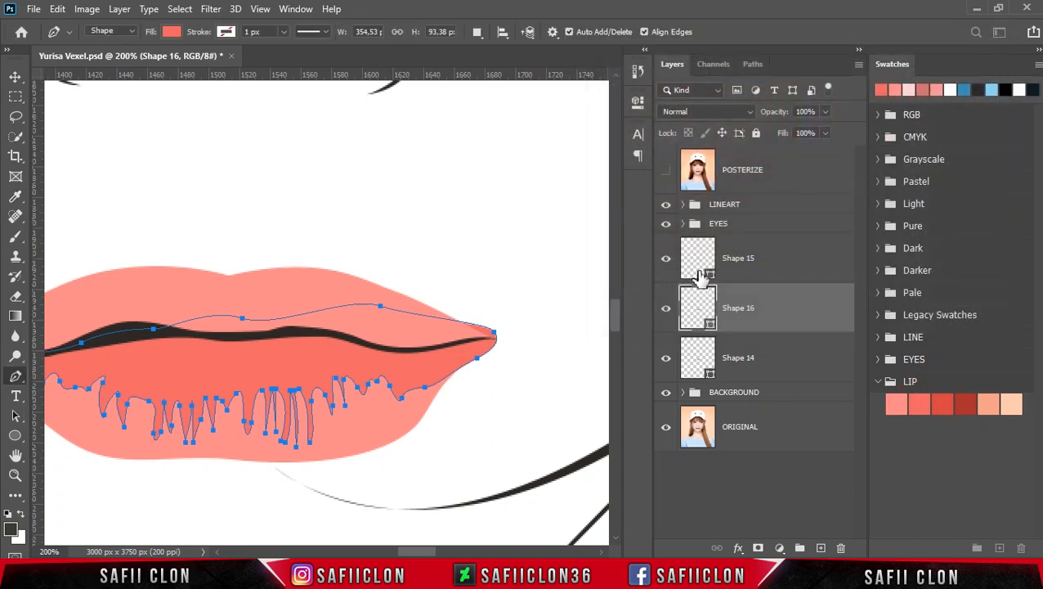
# Step: Clip the shading layer to the lower-lip base shape with a clipping mask
pyautogui.rightClick(793, 313)
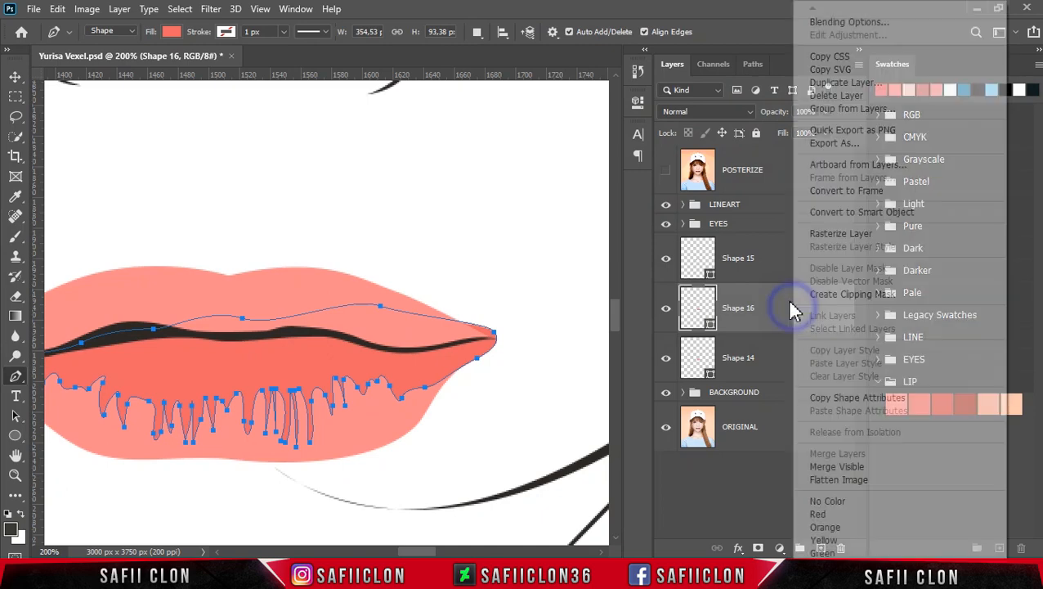
pyautogui.click(842, 295)
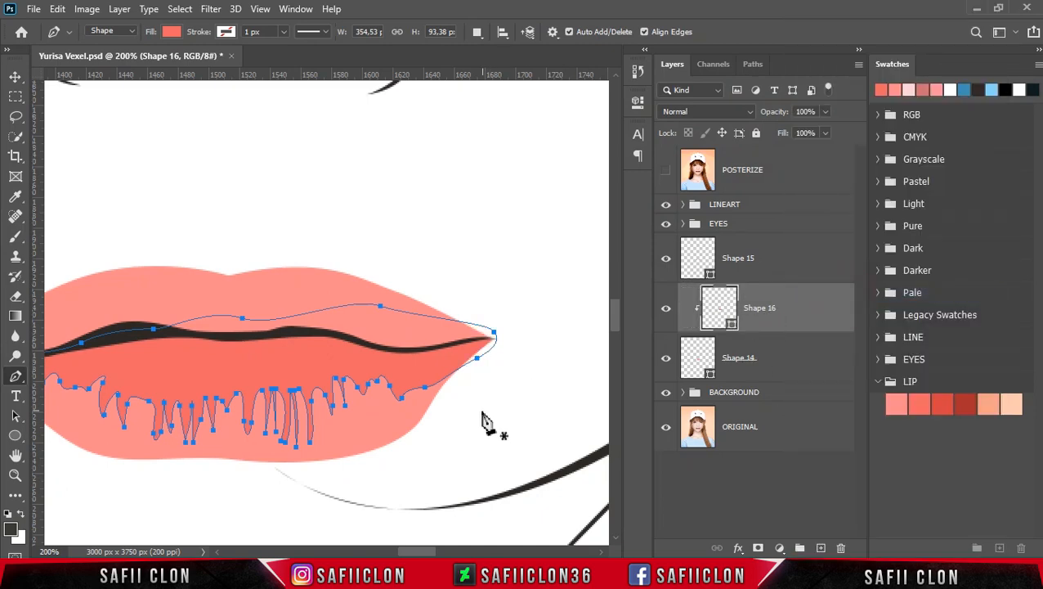
pyautogui.moveTo(430, 552); pyautogui.dragTo(420, 554)
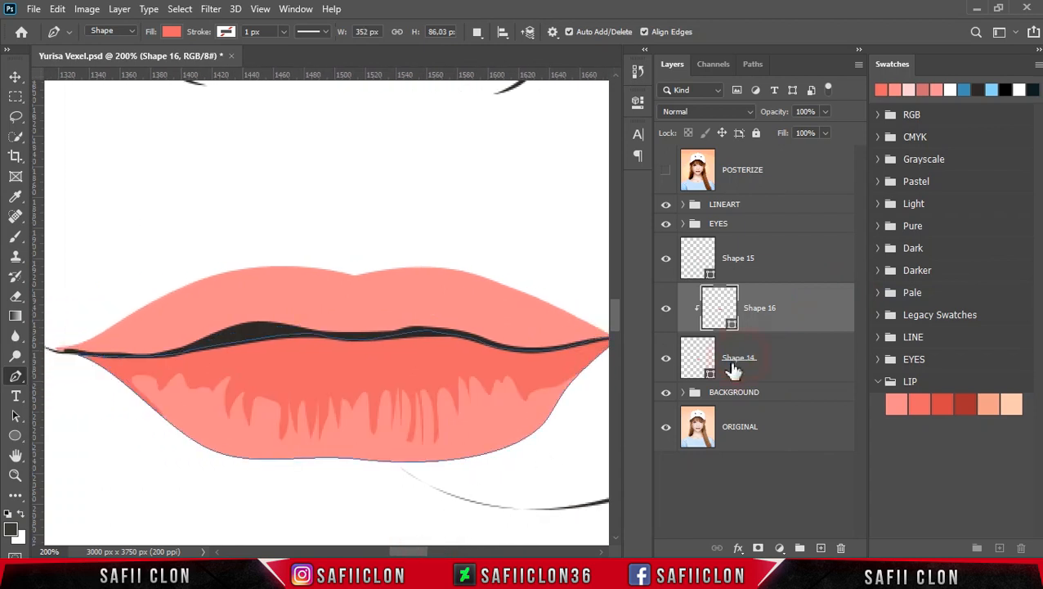
# Step: Rename the lower-lip base layer DOWN and the upper-lip layer UP
pyautogui.click(738, 360)
pyautogui.doubleClick(740, 358)
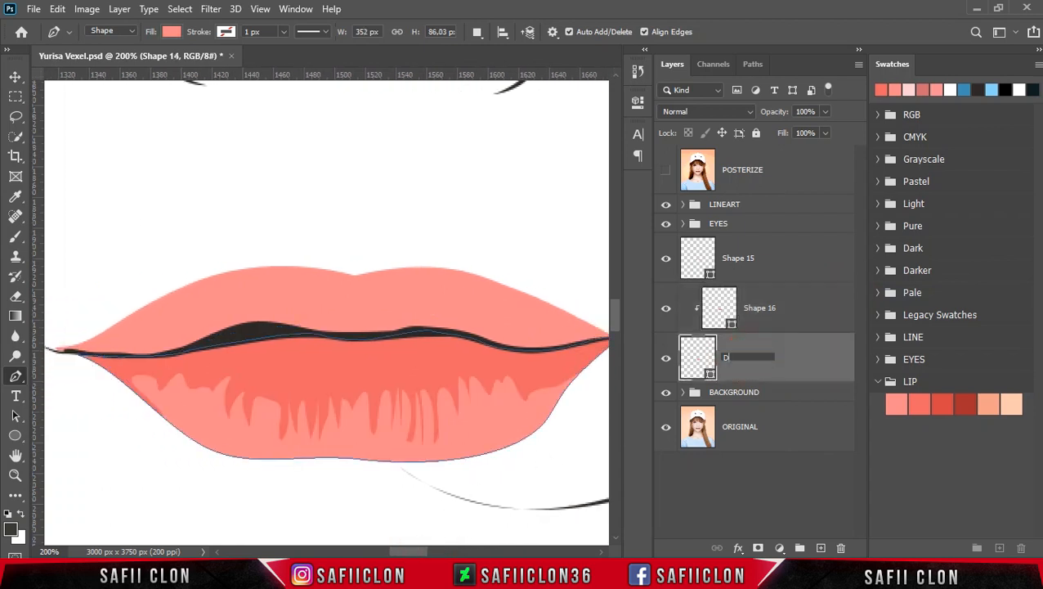
pyautogui.write('DOWN')
pyautogui.click(778, 351)
pyautogui.click(743, 258)
pyautogui.doubleClick(742, 258)
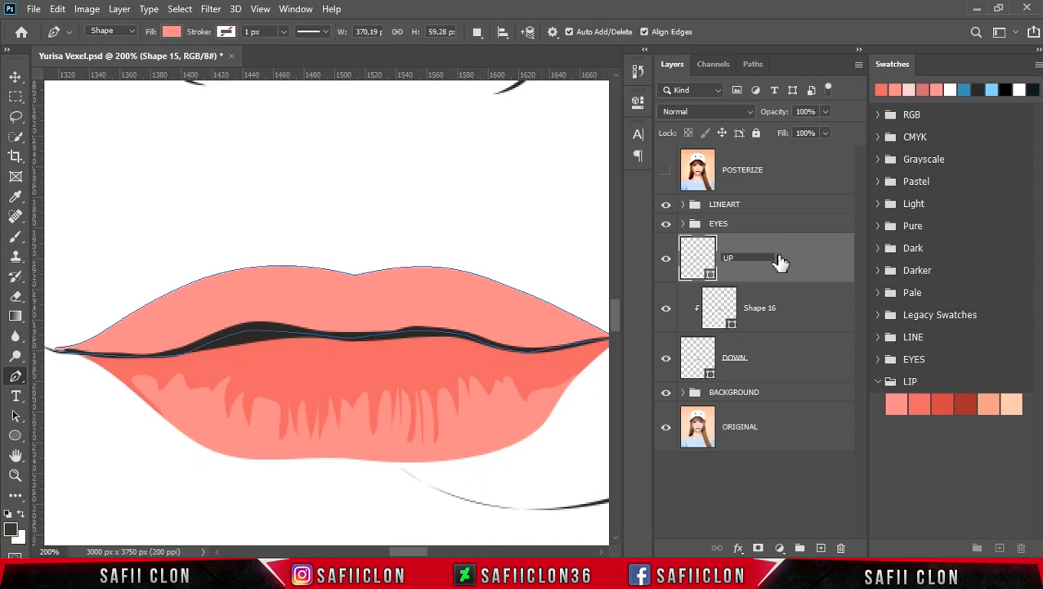
pyautogui.write('UP')
pyautogui.click(815, 262)
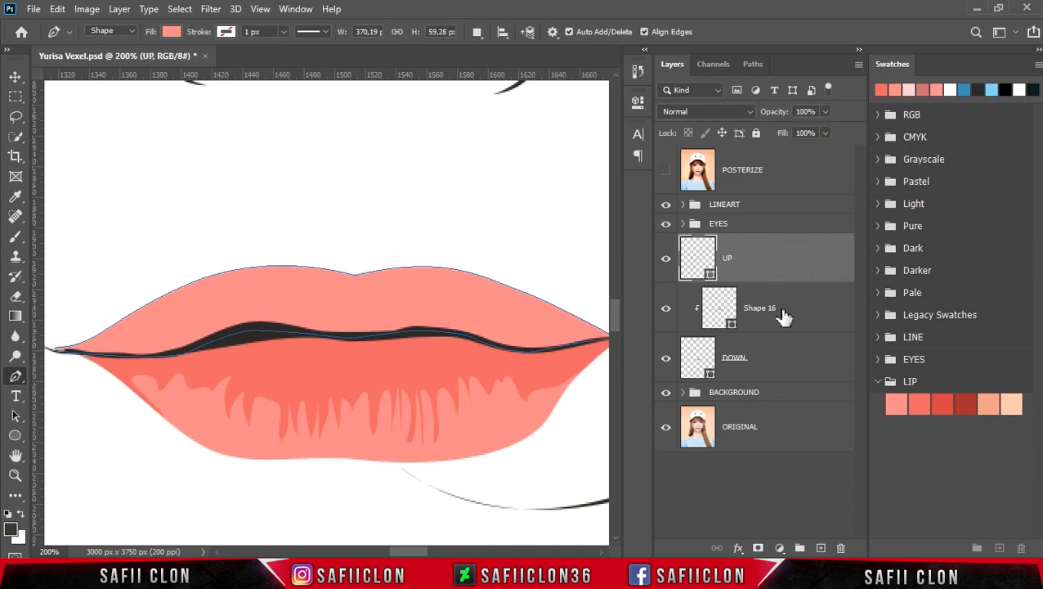
# Step: Select the clipped shading layer above DOWN, show POSTERIZE and start a wavy new-layer Pen shape from the lower lip's left corner
pyautogui.click(806, 318)
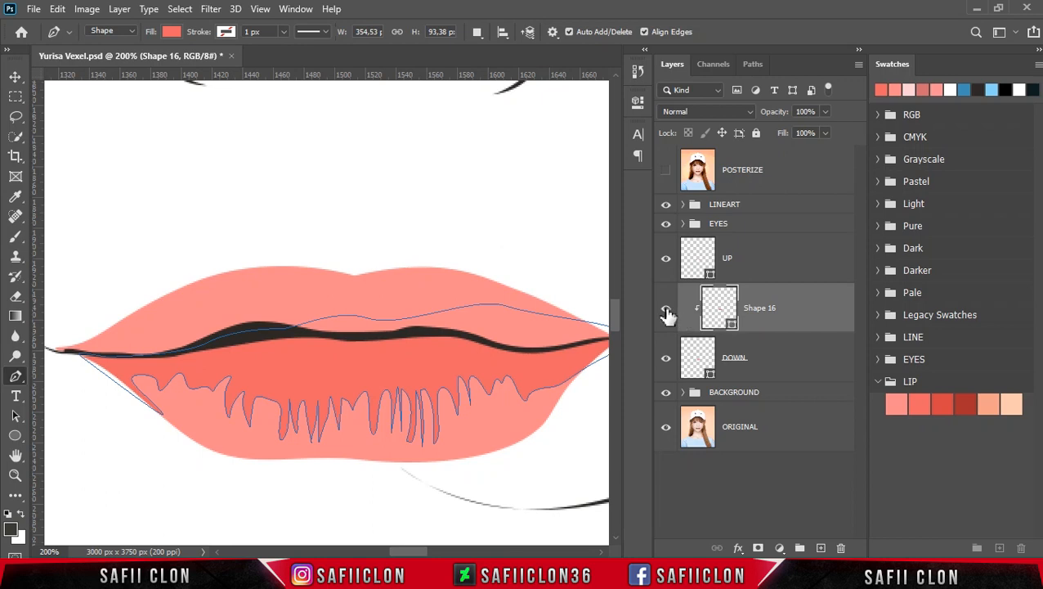
pyautogui.click(666, 311)
pyautogui.click(666, 311)
pyautogui.click(477, 32)
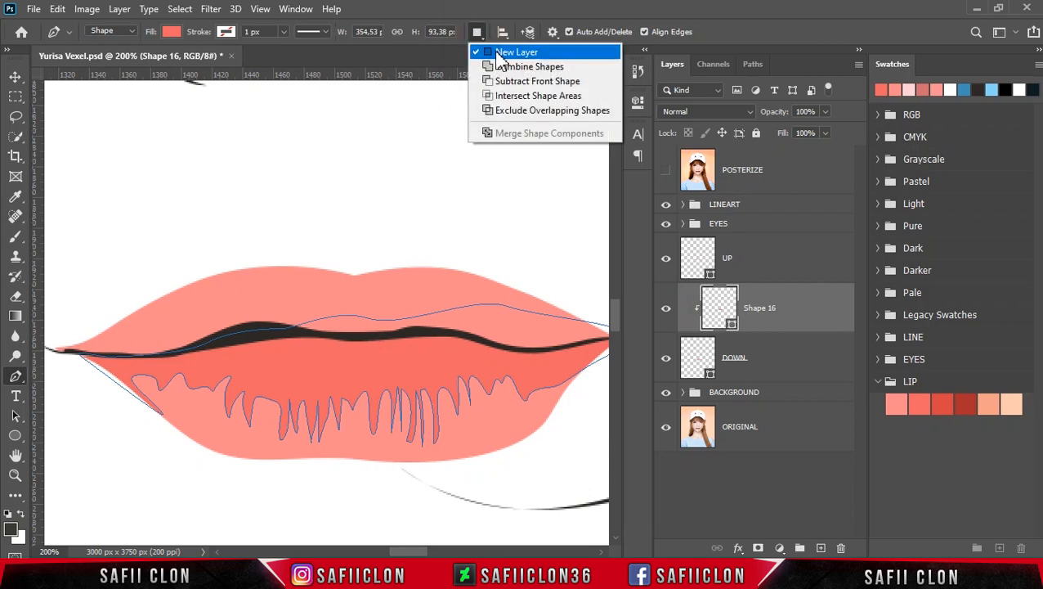
pyautogui.click(503, 49)
pyautogui.click(666, 173)
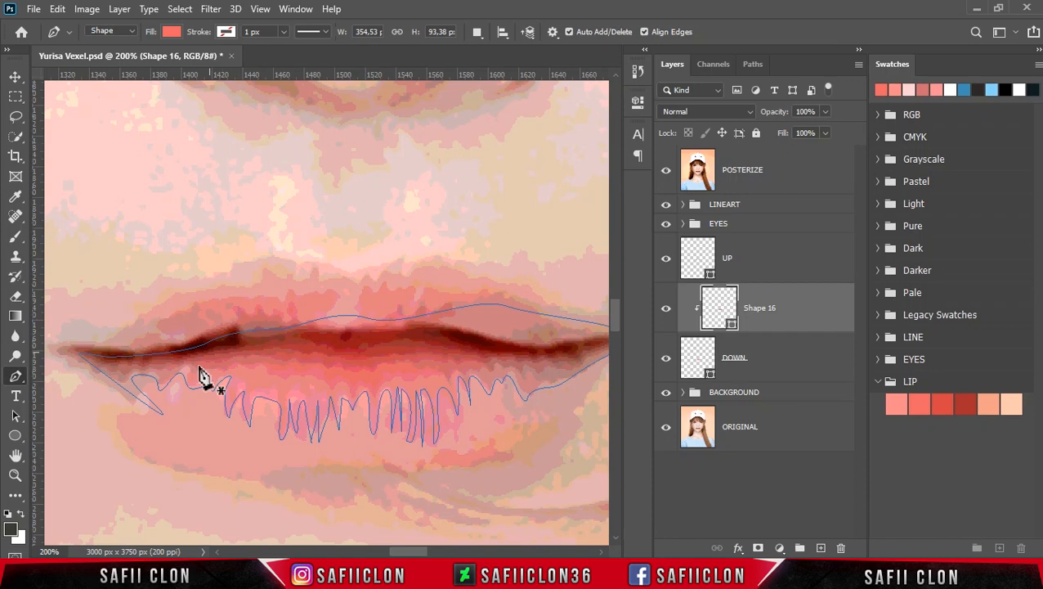
pyautogui.click(88, 370)
pyautogui.moveTo(117, 384)
pyautogui.mouseDown()
pyautogui.moveTo(124, 390)
pyautogui.moveTo(127, 376)
pyautogui.mouseUp()
pyautogui.click(665, 170)
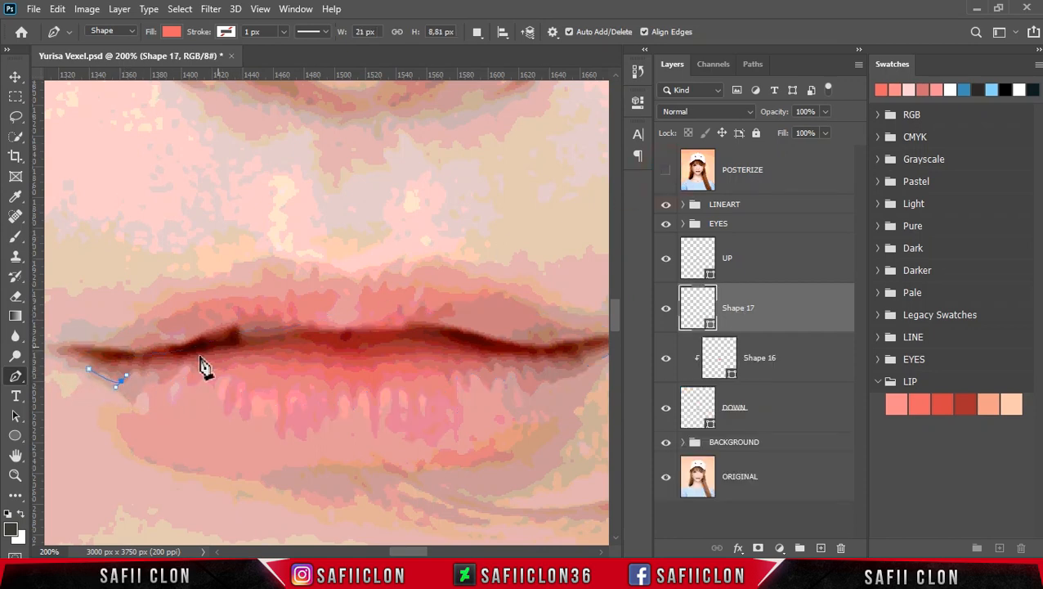
pyautogui.moveTo(204, 372); pyautogui.dragTo(275, 378)
# Step: Extend the shading outline with short zigzag points toward the lower lip's centre, up to about 154 px wide, checking against POSTERIZE
pyautogui.click(667, 173)
pyautogui.moveTo(289, 373); pyautogui.dragTo(295, 395)
pyautogui.click(666, 170)
pyautogui.moveTo(305, 369); pyautogui.dragTo(309, 395)
pyautogui.click(315, 372)
pyautogui.click(324, 388)
pyautogui.click(325, 366)
pyautogui.click(667, 170)
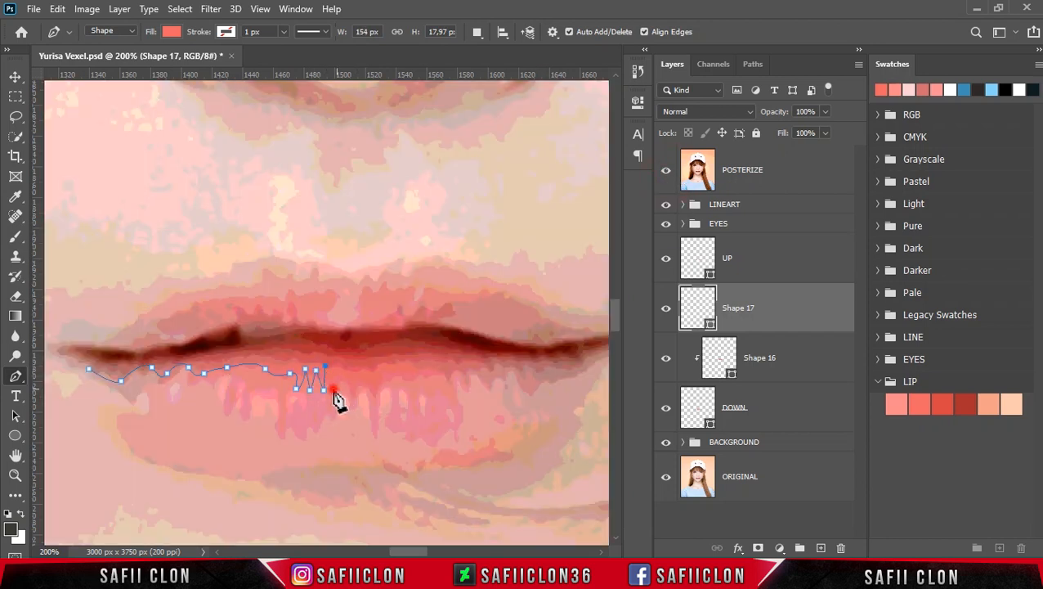
# Step: Continue the outline with narrow zigzag teeth across the centre of the lower lip, following the POSTERIZE tones
pyautogui.click(332, 386)
pyautogui.click(342, 367)
pyautogui.click(354, 397)
pyautogui.click(365, 376)
pyautogui.click(376, 395)
pyautogui.click(389, 370)
pyautogui.click(394, 382)
pyautogui.click(400, 372)
pyautogui.click(405, 379)
pyautogui.click(410, 367)
pyautogui.click(420, 371)
pyautogui.click(431, 385)
pyautogui.click(436, 365)
pyautogui.click(446, 382)
# Step: Carry the outline in smooth curves along the right part of the lower lip to just beyond the right mouth corner
pyautogui.click(666, 170)
pyautogui.click(445, 362)
pyautogui.click(462, 360)
pyautogui.click(471, 360)
pyautogui.click(490, 363)
pyautogui.click(666, 170)
pyautogui.click(513, 365)
pyautogui.moveTo(535, 369); pyautogui.dragTo(550, 371)
pyautogui.hscroll(4, 446, 360)
pyautogui.click(666, 170)
pyautogui.click(666, 170)
pyautogui.moveTo(455, 360); pyautogui.dragTo(473, 347)
pyautogui.click(505, 357)
# Step: Close the second shading shape above the mouth line at its starting point, about 386 px wide and 64 px high
pyautogui.moveTo(455, 309); pyautogui.dragTo(529, 310)
pyautogui.moveTo(424, 551); pyautogui.dragTo(411, 551)
pyautogui.moveTo(376, 301); pyautogui.dragTo(303, 302)
pyautogui.moveTo(175, 325); pyautogui.dragTo(121, 339)
pyautogui.moveTo(103, 359); pyautogui.dragTo(121, 372)
pyautogui.click(134, 370)
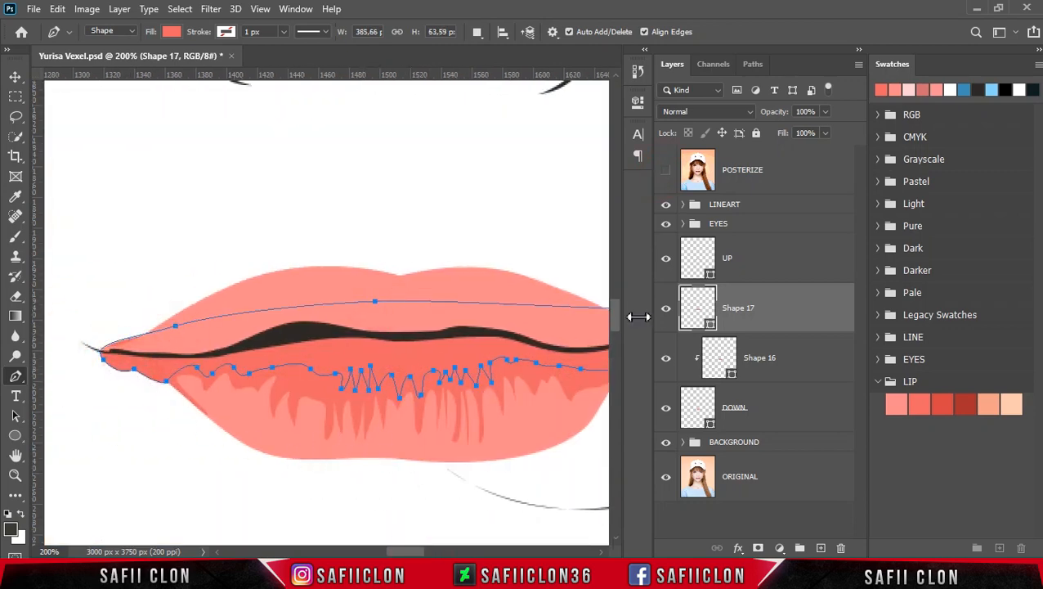
# Step: Change the second shading shape's fill to the third LIP swatch, d84343, and clip its layer to DOWN with a clipping mask
pyautogui.doubleClick(711, 323)
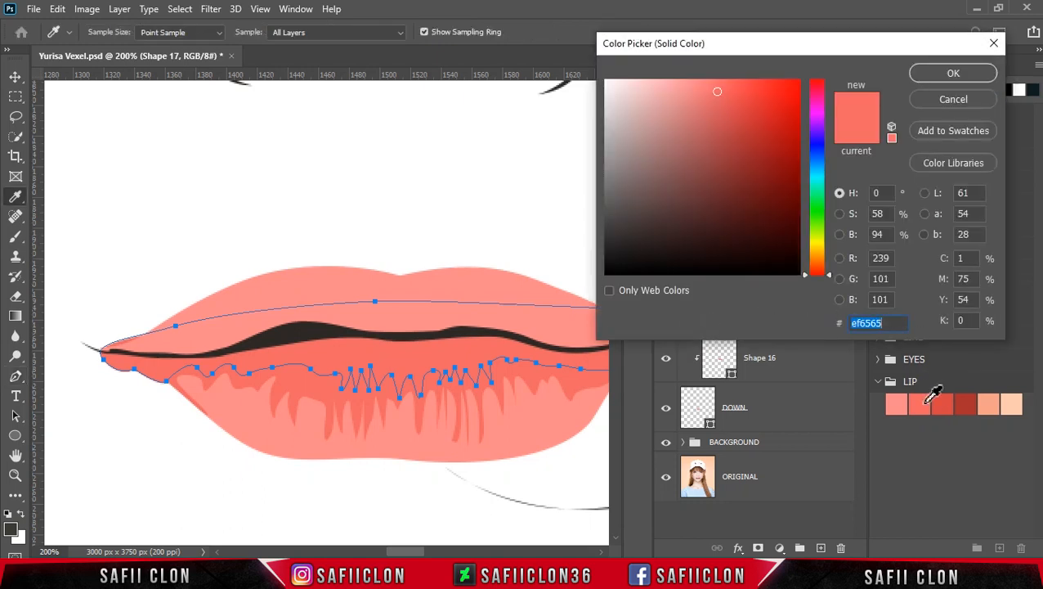
pyautogui.click(941, 401)
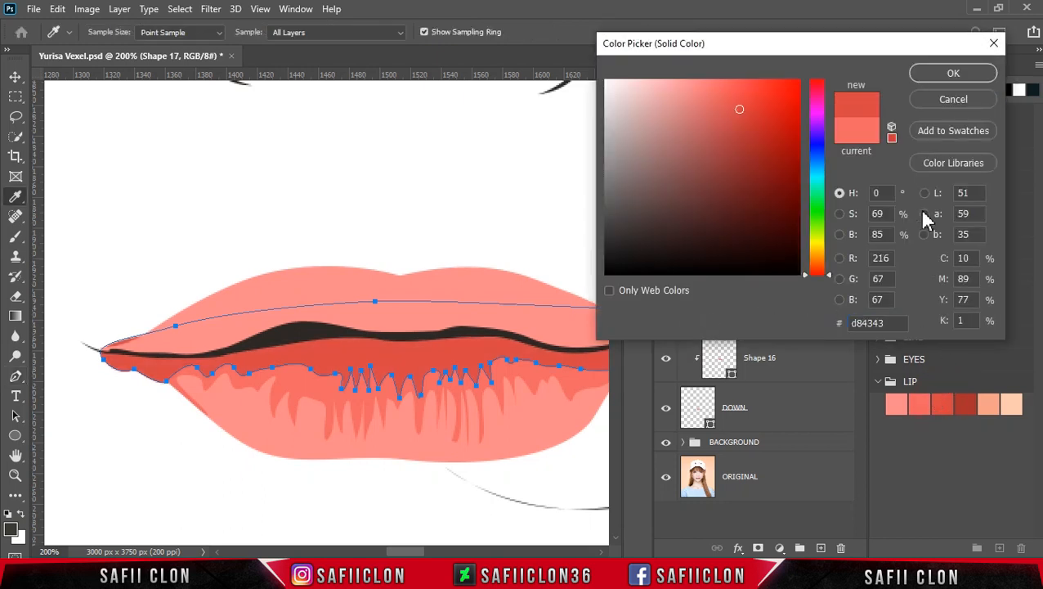
pyautogui.click(954, 73)
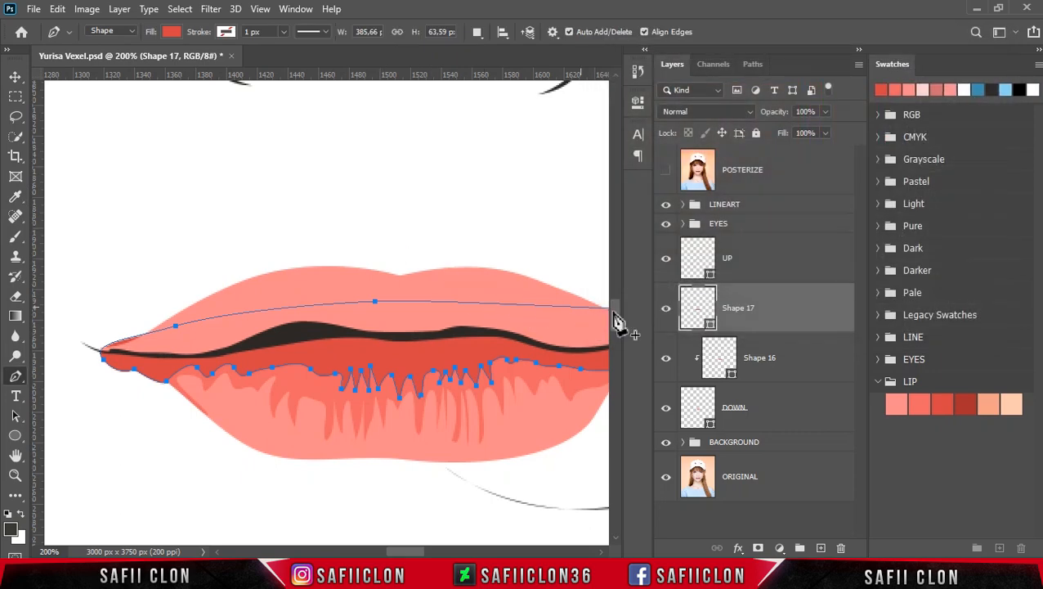
pyautogui.rightClick(773, 317)
pyautogui.click(787, 292)
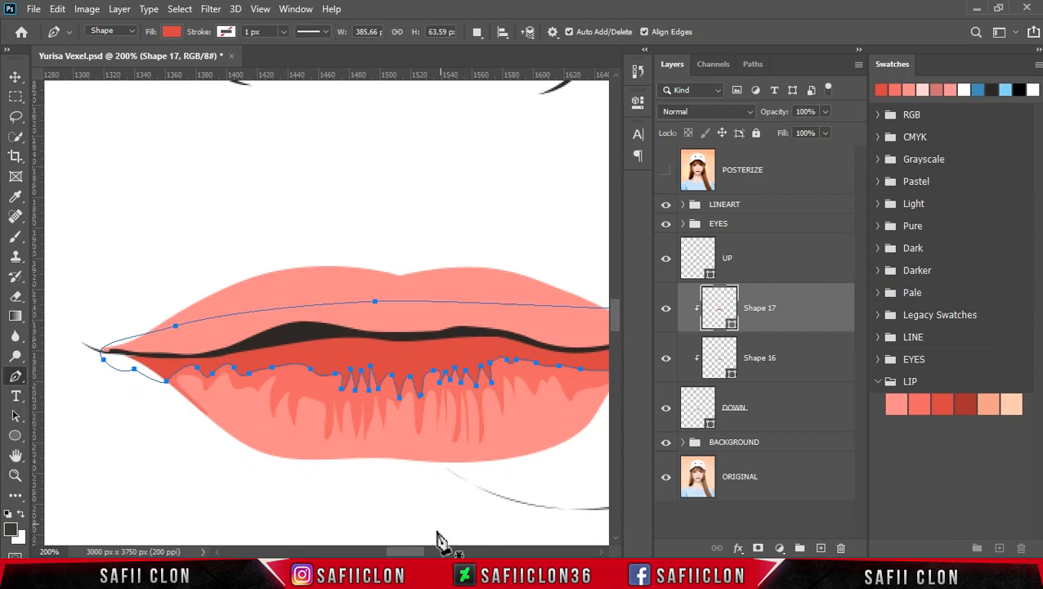
# Step: With POSTERIZE as reference, start a third new-layer shading shape just below the mouth line at the left corner
pyautogui.moveTo(417, 549); pyautogui.dragTo(420, 550)
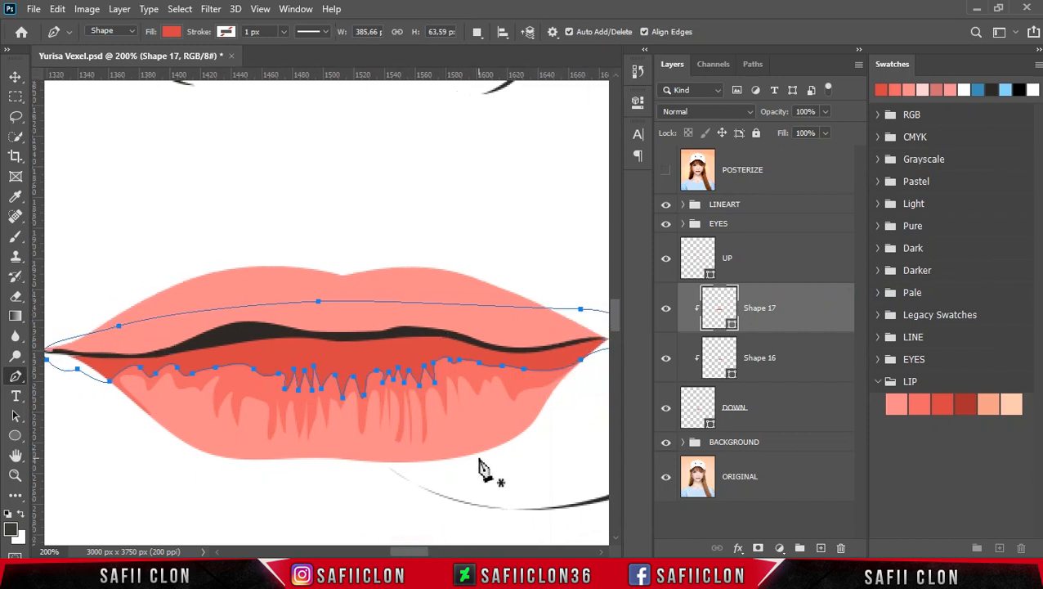
pyautogui.click(477, 34)
pyautogui.click(503, 52)
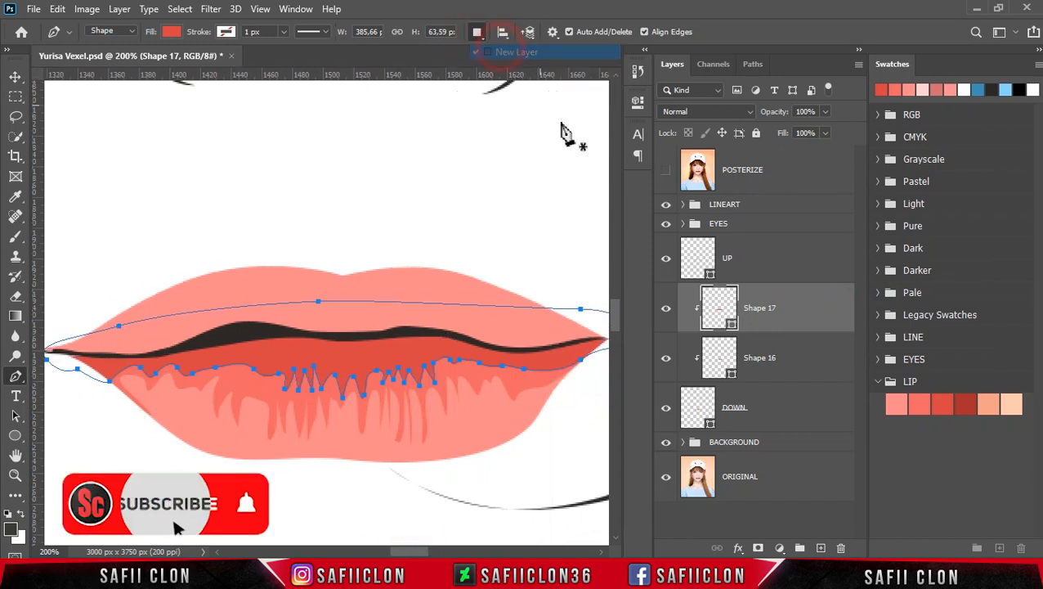
pyautogui.click(665, 172)
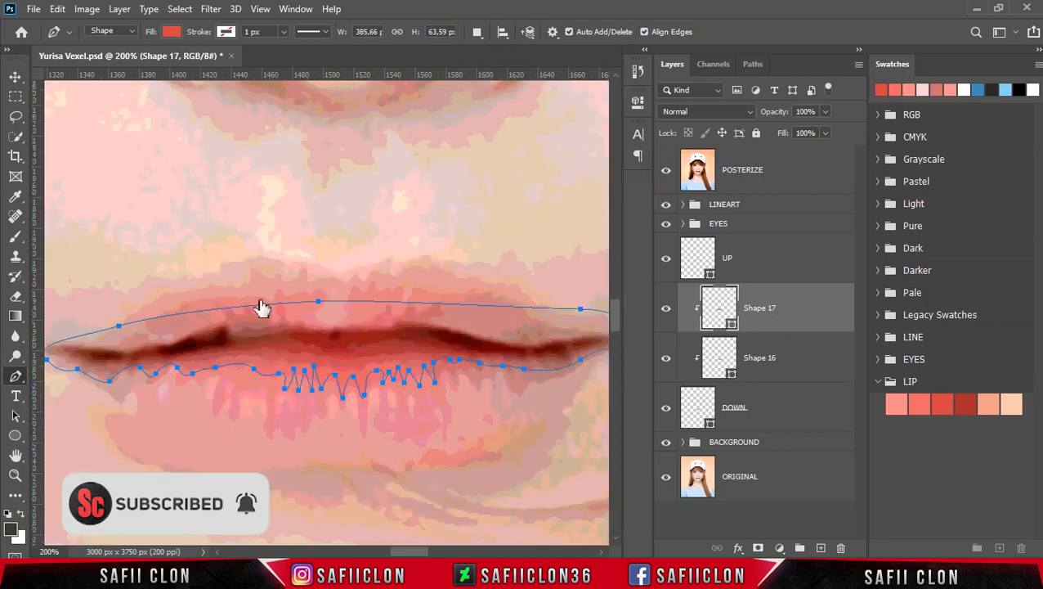
pyautogui.click(62, 349)
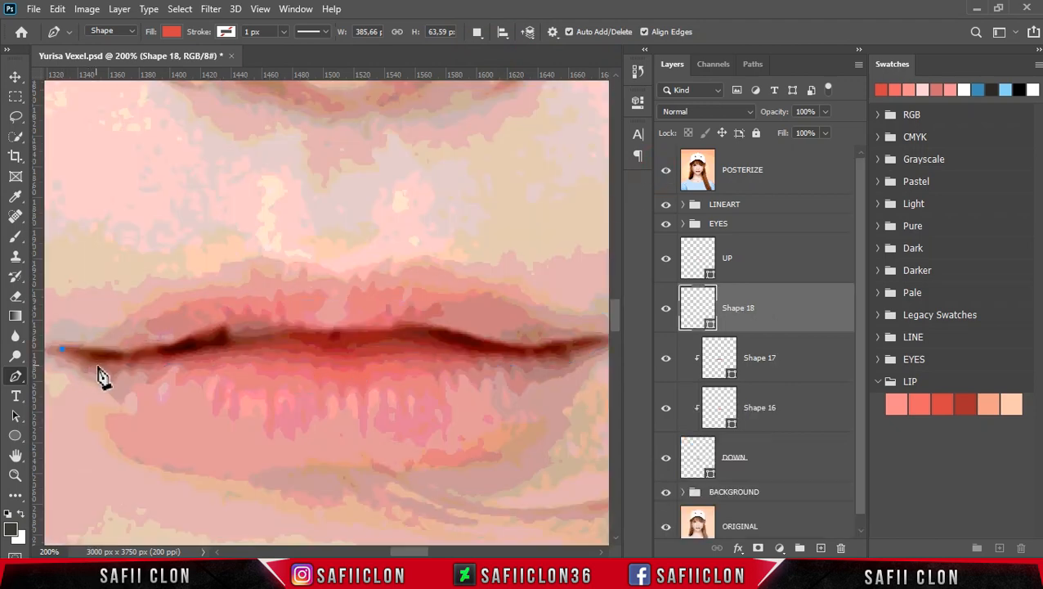
pyautogui.moveTo(100, 369); pyautogui.dragTo(115, 365)
pyautogui.moveTo(164, 360); pyautogui.dragTo(176, 361)
pyautogui.click(666, 170)
pyautogui.hotkey('ctrl', 'z')
pyautogui.click(665, 170)
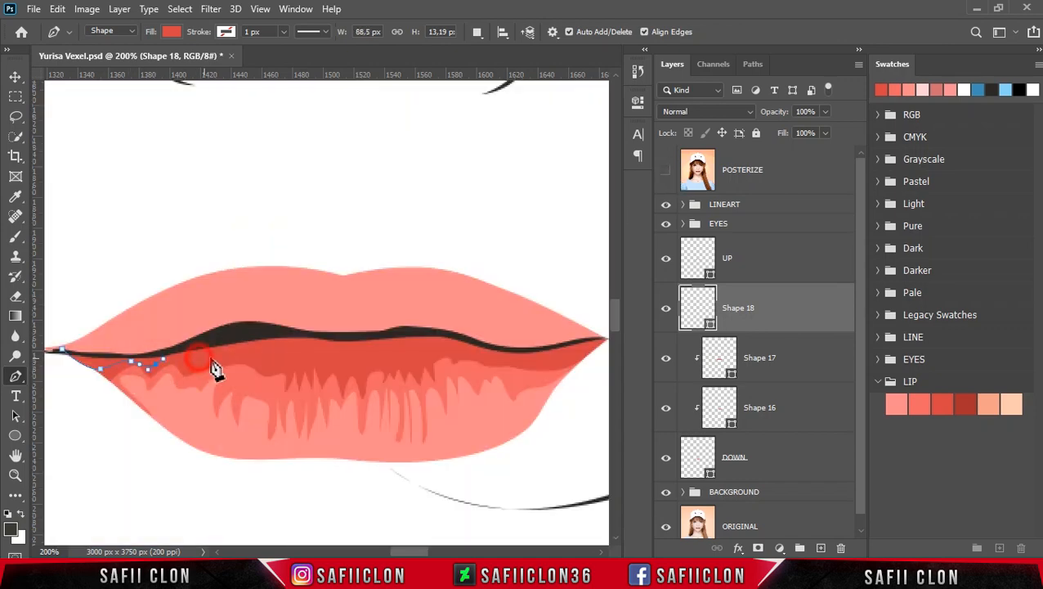
# Step: Trace the third shading outline along the underside of the mouth line through the lip centre to the right mouth corner
pyautogui.click(665, 170)
pyautogui.moveTo(393, 359); pyautogui.dragTo(412, 352)
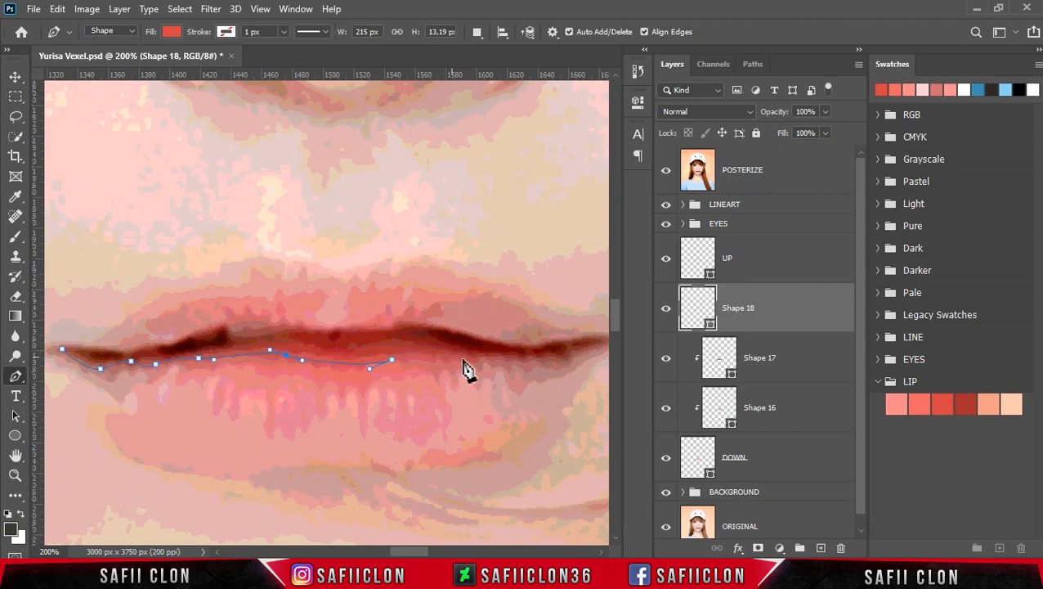
pyautogui.click(666, 170)
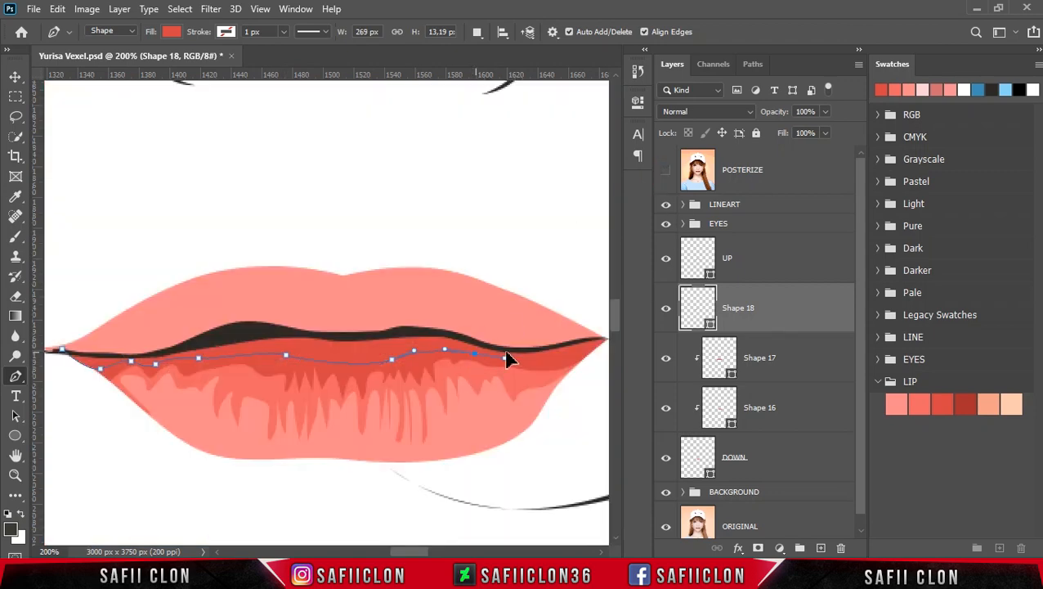
pyautogui.moveTo(410, 551); pyautogui.dragTo(418, 550)
pyautogui.moveTo(502, 332)
pyautogui.mouseDown()
pyautogui.moveTo(518, 293)
pyautogui.moveTo(513, 329)
pyautogui.mouseUp()
# Step: Close the third shading shape above the mouth line at its starting point, about 364 px wide and 55 px high
pyautogui.moveTo(283, 285); pyautogui.dragTo(235, 283)
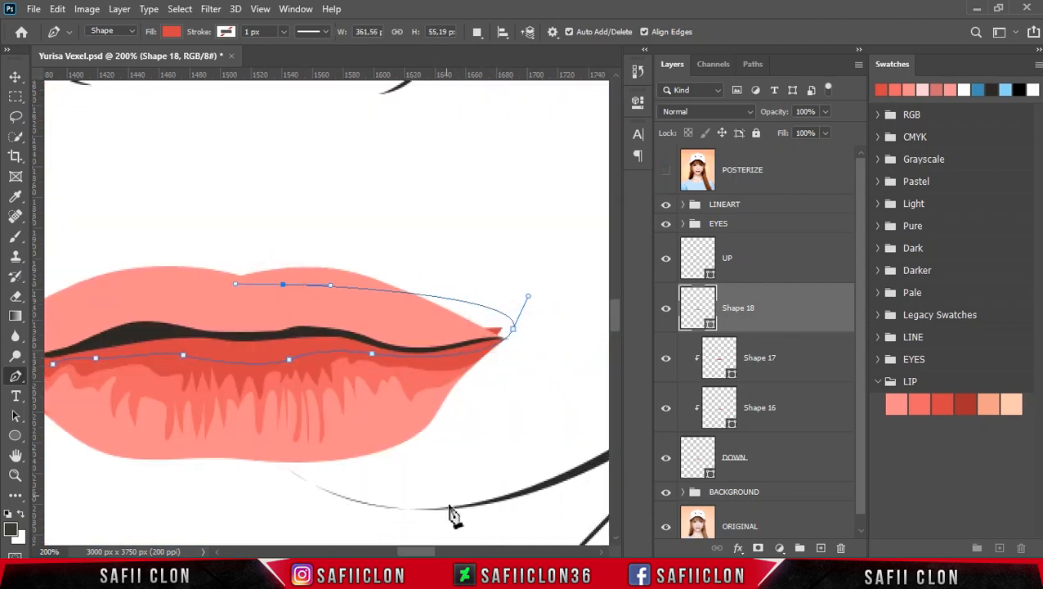
pyautogui.moveTo(426, 550); pyautogui.dragTo(416, 550)
pyautogui.moveTo(163, 325); pyautogui.dragTo(123, 333)
pyautogui.click(119, 348)
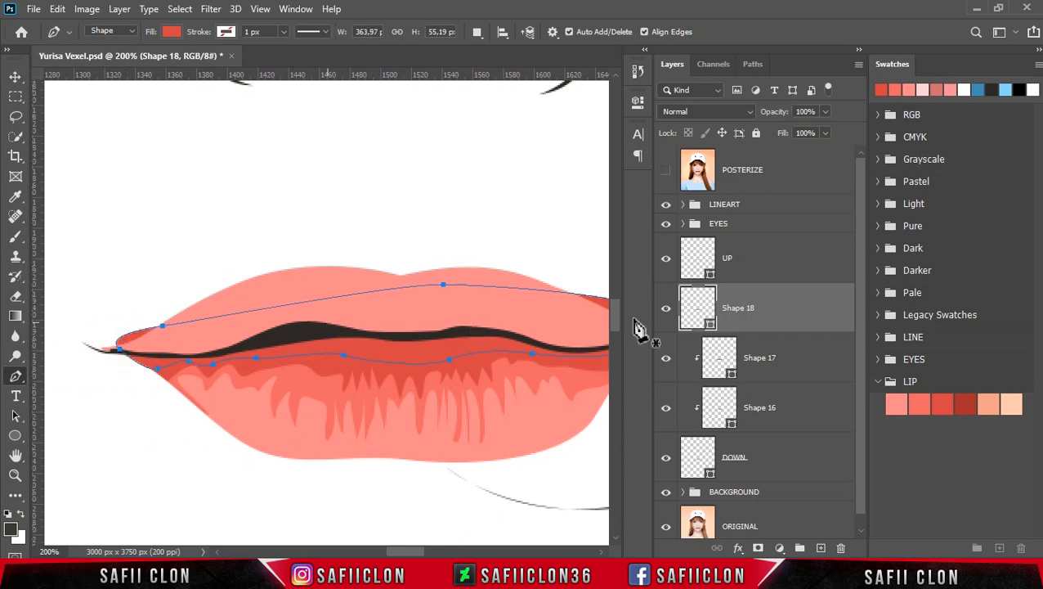
# Step: Change the third shading shape's fill to the fourth LIP swatch, aa2e2e, and clip its layer to DOWN with a clipping mask
pyautogui.doubleClick(710, 324)
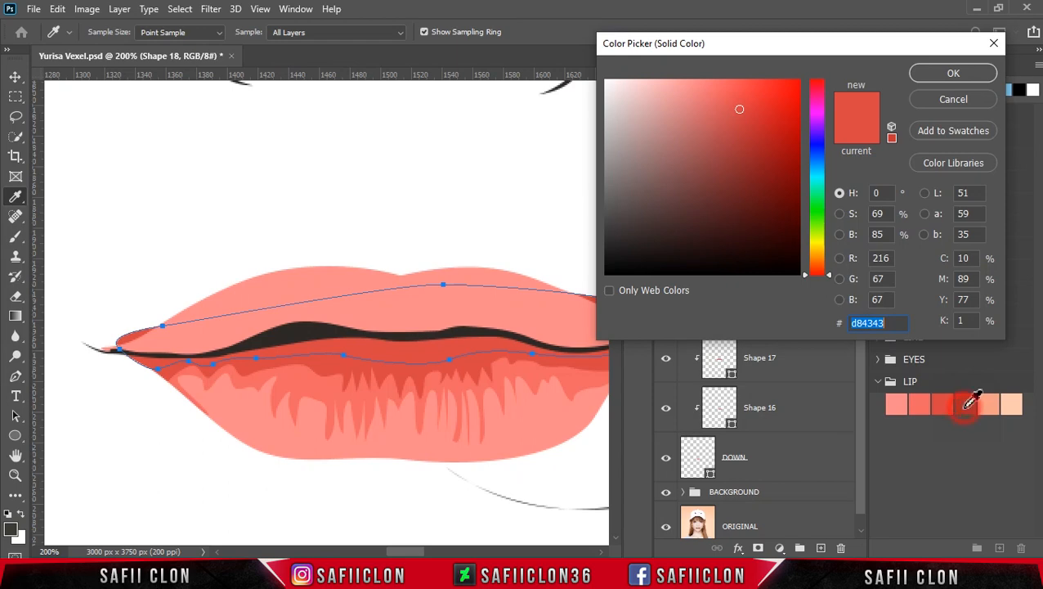
pyautogui.click(967, 405)
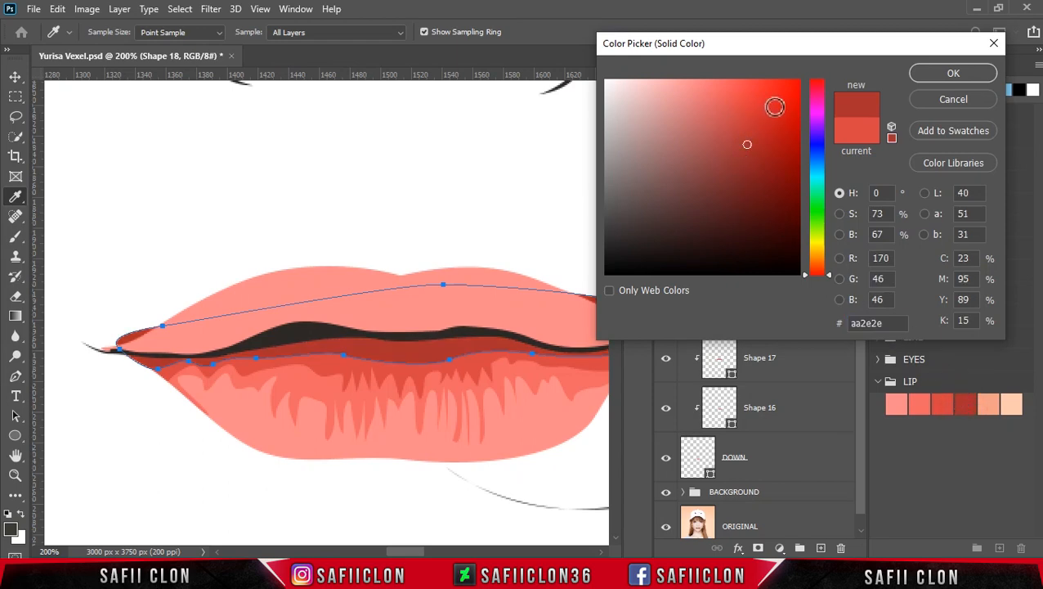
pyautogui.click(948, 74)
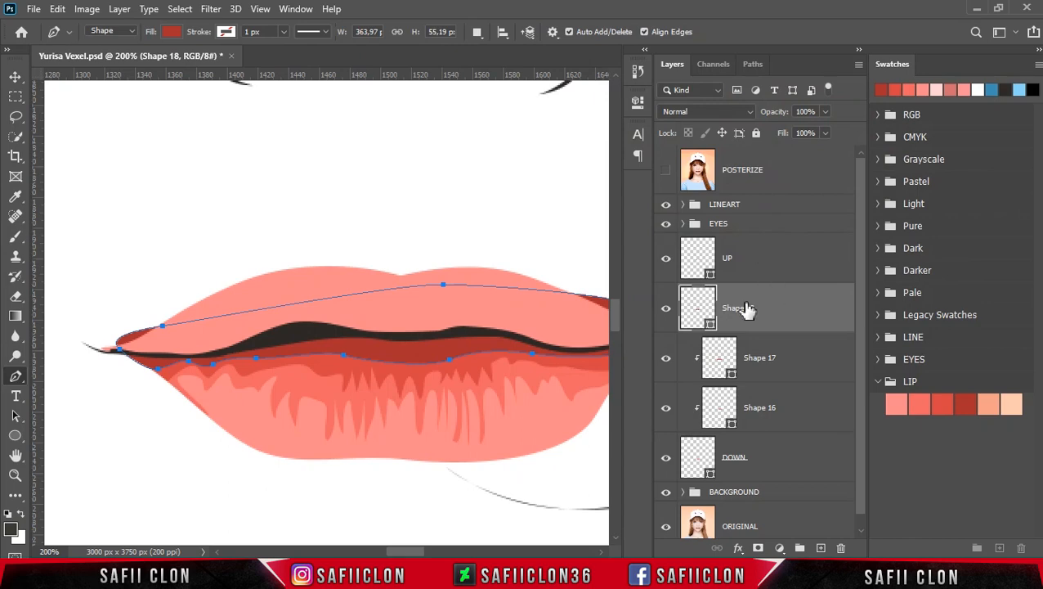
pyautogui.rightClick(783, 319)
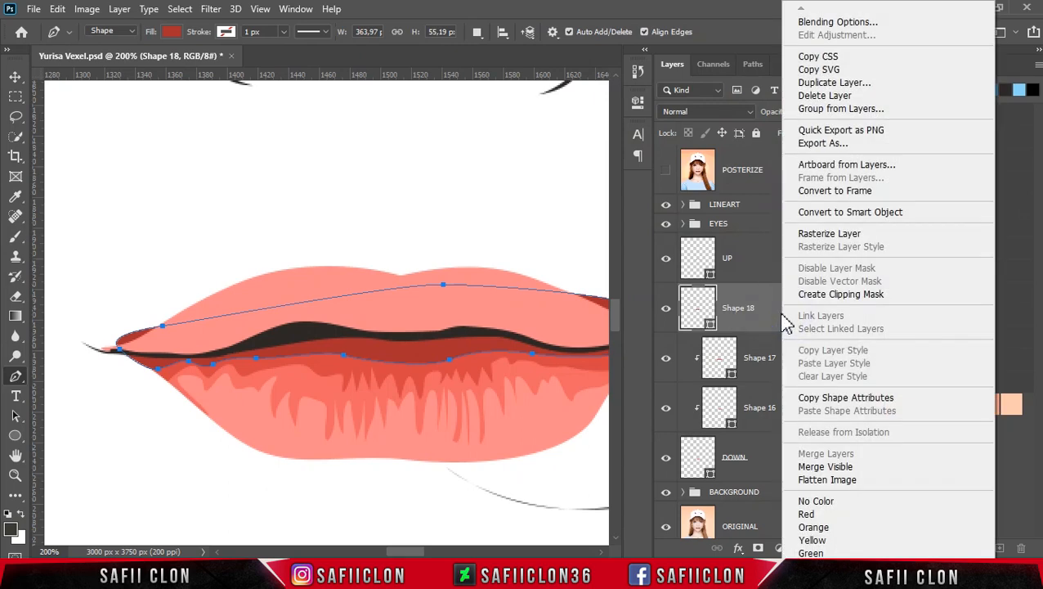
pyautogui.click(839, 295)
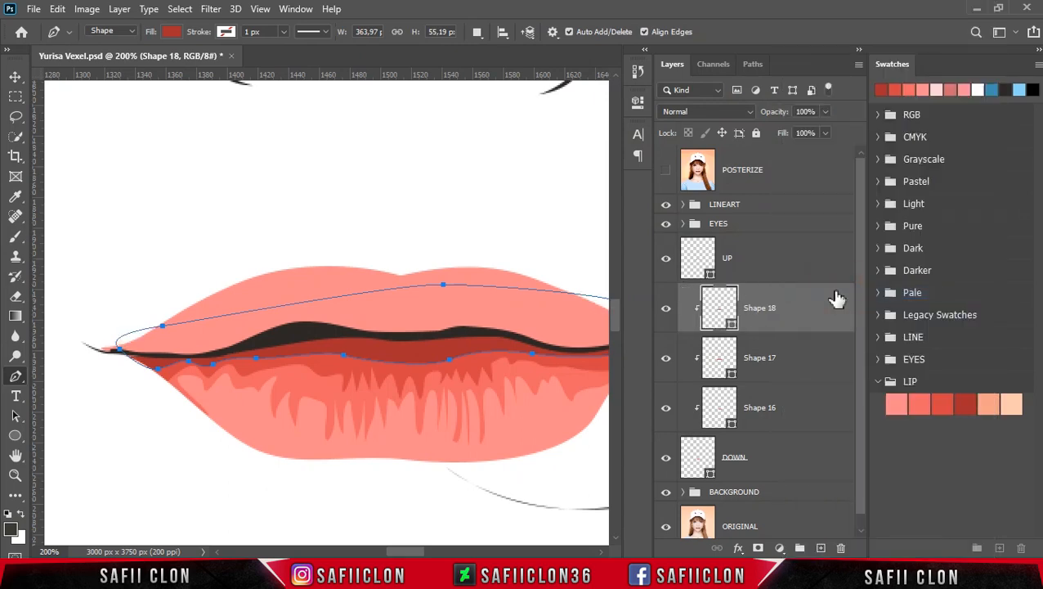
# Step: Start a fourth new-layer shading shape hugging the mouth line from the left corner to the lip centre, about 158 px wide
pyautogui.click(480, 42)
pyautogui.click(497, 48)
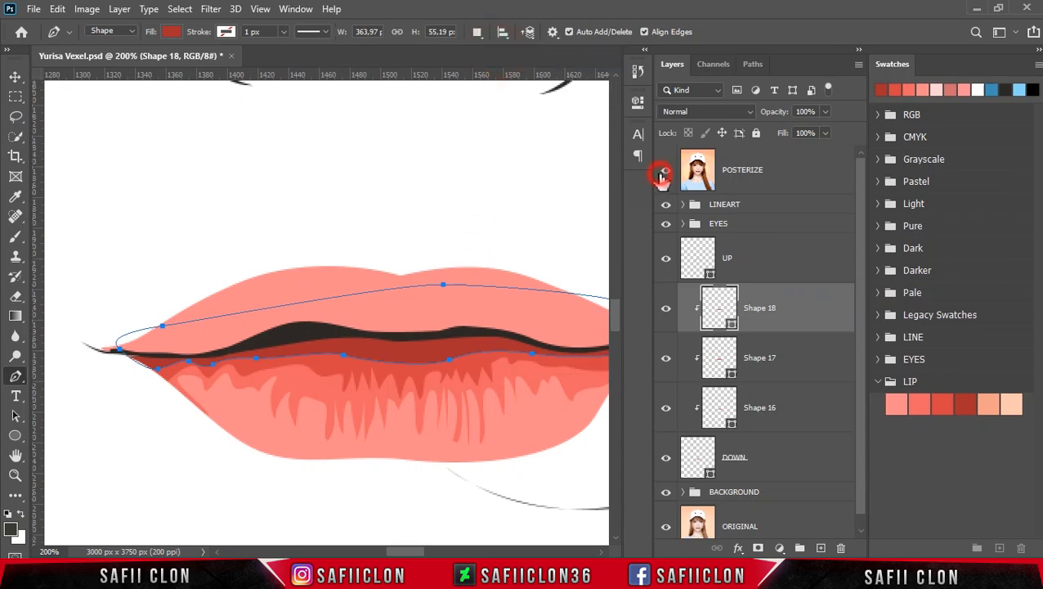
pyautogui.click(664, 172)
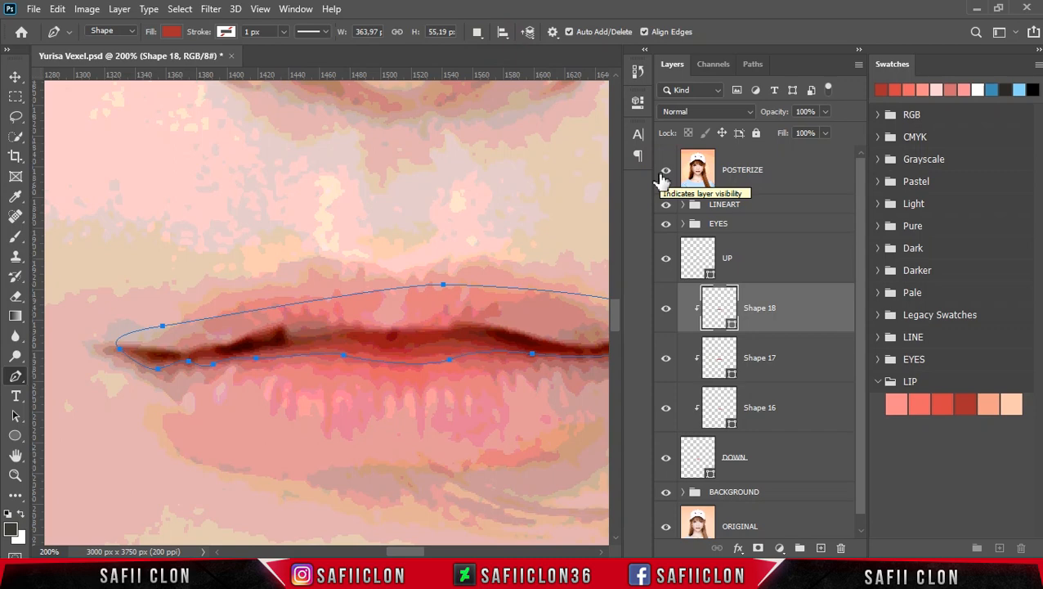
pyautogui.click(664, 172)
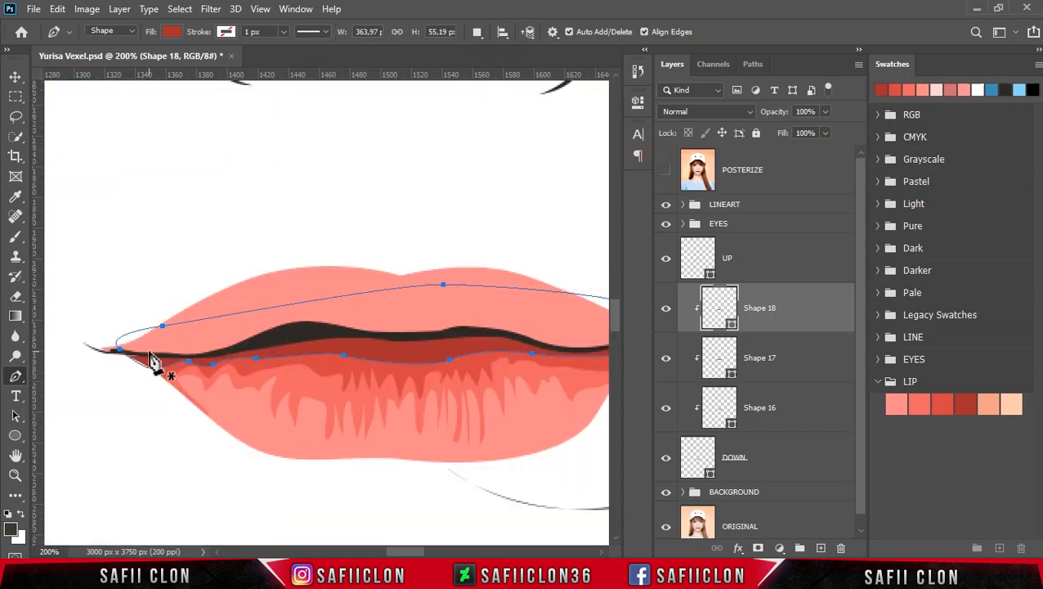
pyautogui.click(121, 353)
pyautogui.click(147, 365)
pyautogui.moveTo(160, 362); pyautogui.dragTo(156, 360)
pyautogui.click(204, 361)
pyautogui.moveTo(234, 353); pyautogui.dragTo(238, 352)
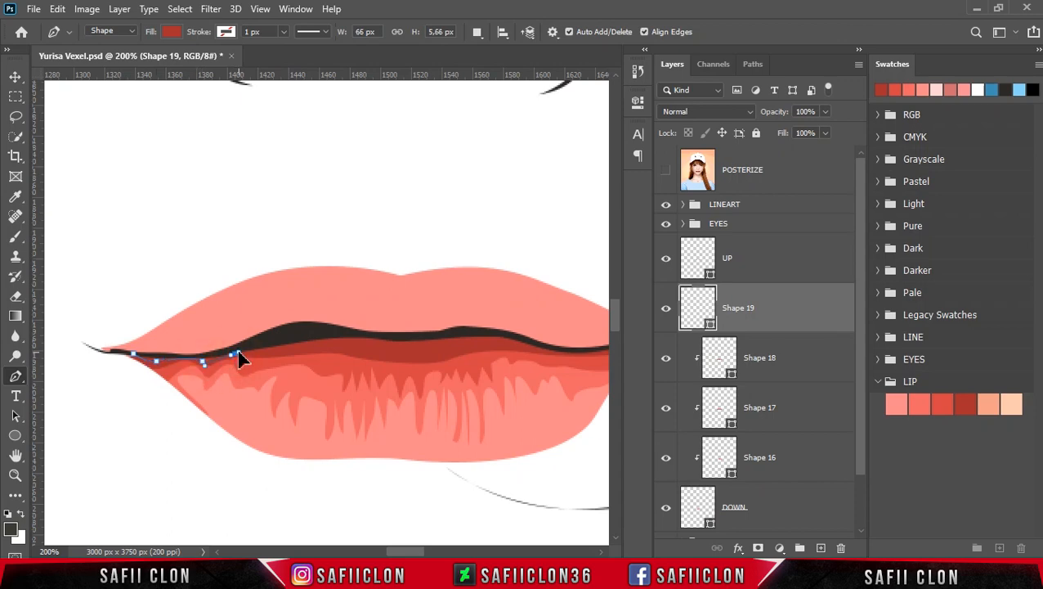
pyautogui.moveTo(309, 349); pyautogui.dragTo(382, 356)
# Step: Compare with POSTERIZE and extend the fourth shading outline close under the mouth line to the right mouth corner
pyautogui.click(666, 170)
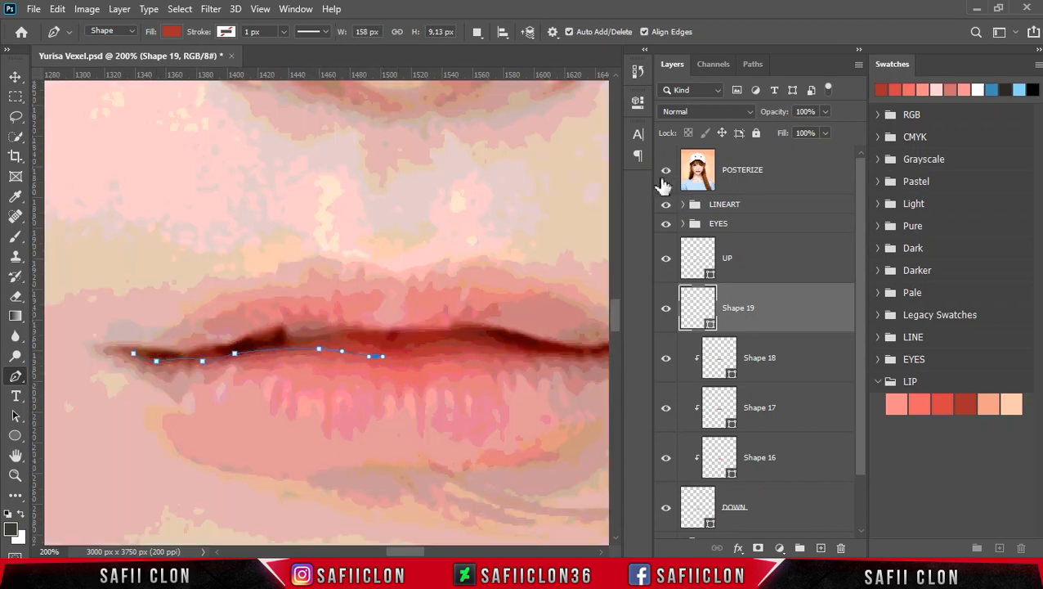
pyautogui.click(666, 170)
pyautogui.moveTo(376, 356); pyautogui.dragTo(393, 355)
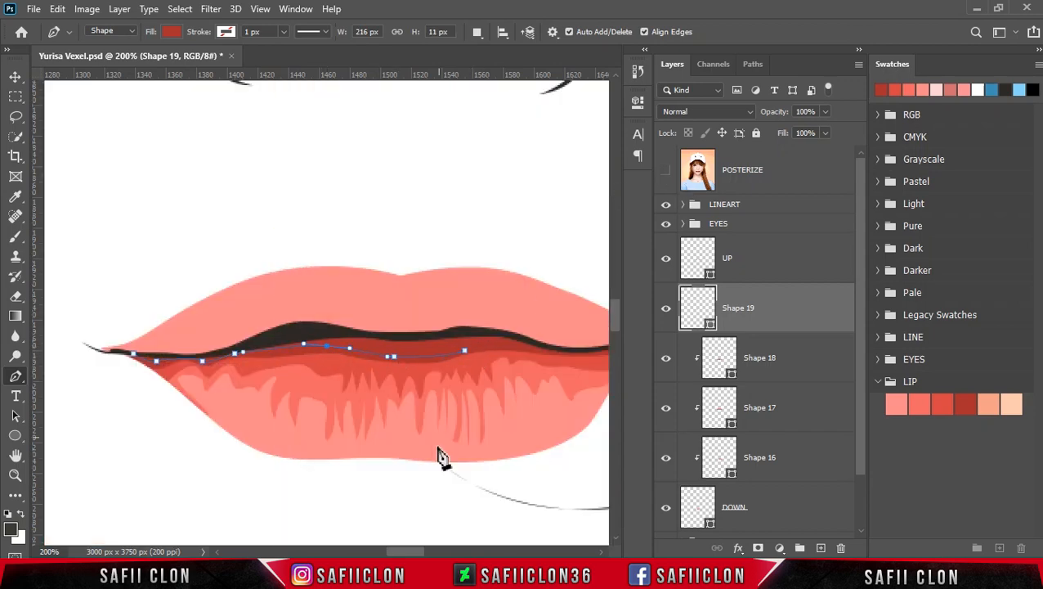
pyautogui.moveTo(401, 551); pyautogui.dragTo(426, 536)
pyautogui.moveTo(359, 350); pyautogui.dragTo(369, 351)
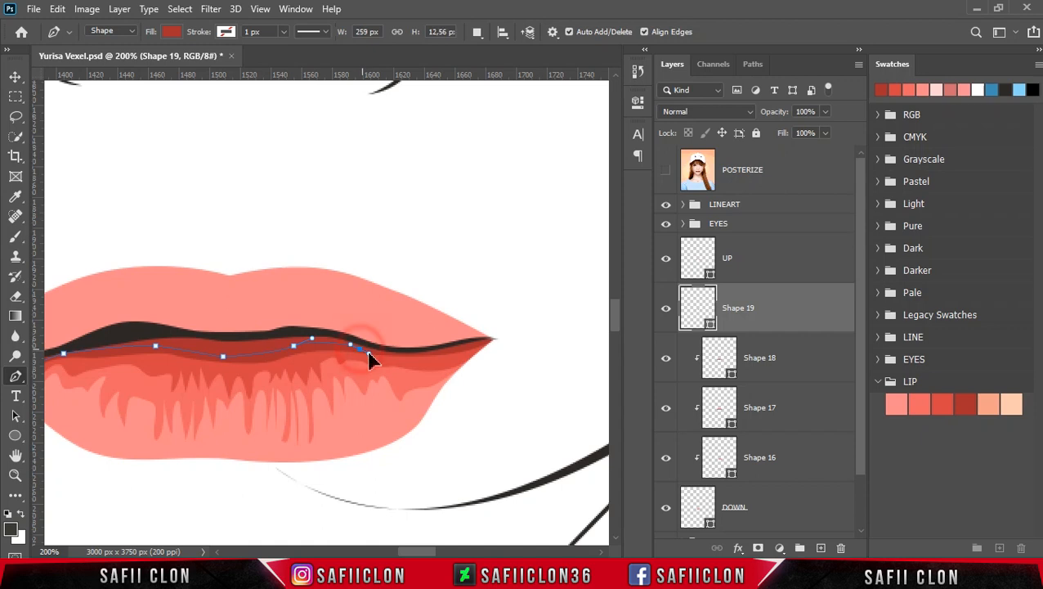
pyautogui.moveTo(490, 336); pyautogui.dragTo(507, 321)
# Step: Close the fourth shading shape above the mouth line at its starting point, about 352 px wide and 37.5 px high
pyautogui.moveTo(448, 305); pyautogui.dragTo(426, 299)
pyautogui.moveTo(419, 550); pyautogui.dragTo(405, 550)
pyautogui.moveTo(221, 320); pyautogui.dragTo(196, 358)
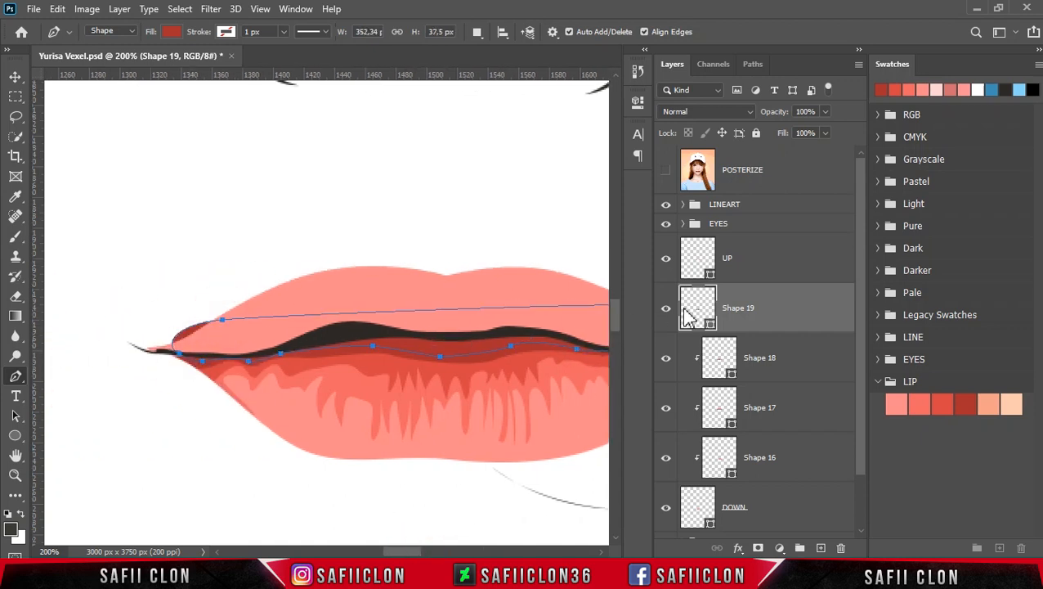
# Step: Set the fourth shading shape's fill to dark red, RGB 122, 35, 35, and clip its layer to DOWN with a clipping mask
pyautogui.click(711, 329)
pyautogui.doubleClick(710, 329)
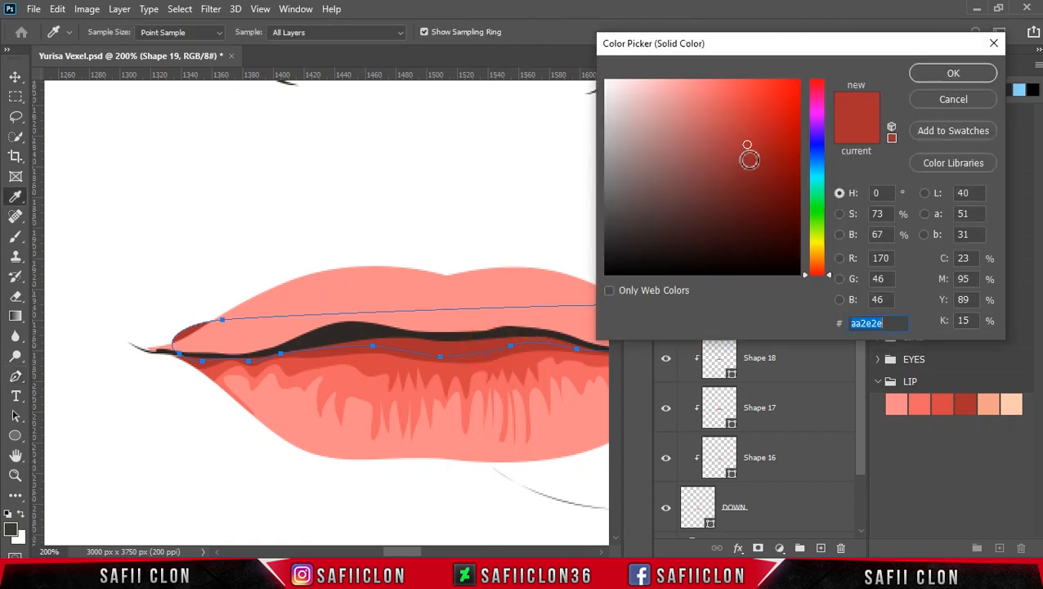
pyautogui.click(749, 162)
pyautogui.click(752, 174)
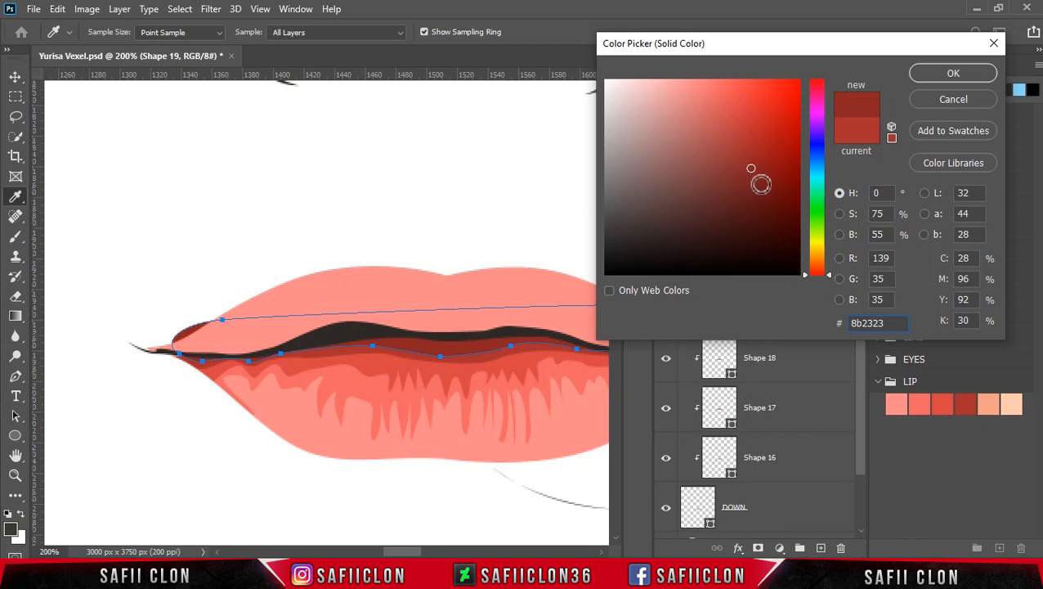
pyautogui.click(744, 182)
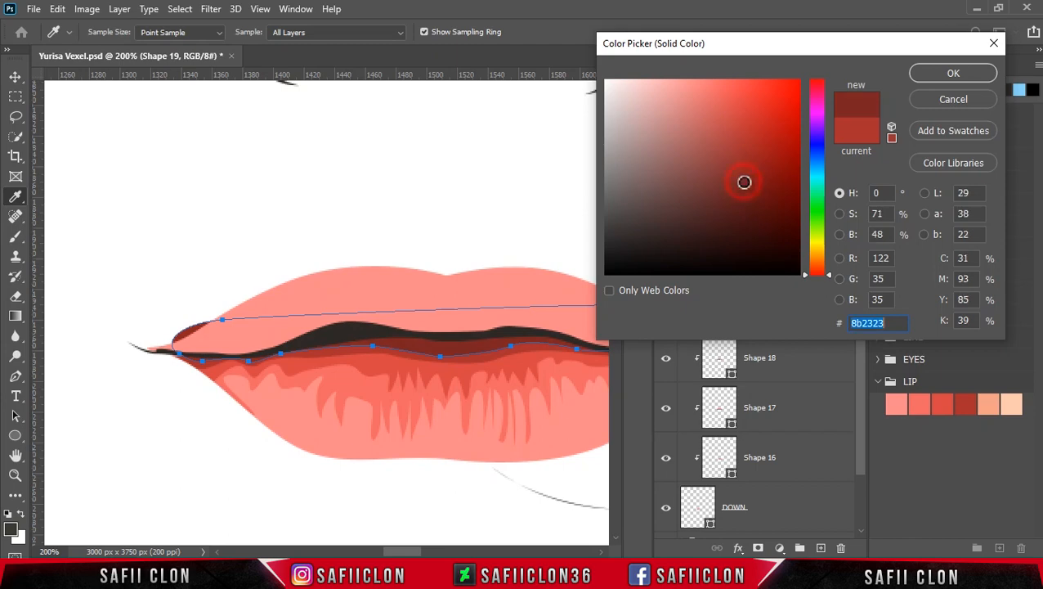
pyautogui.click(936, 75)
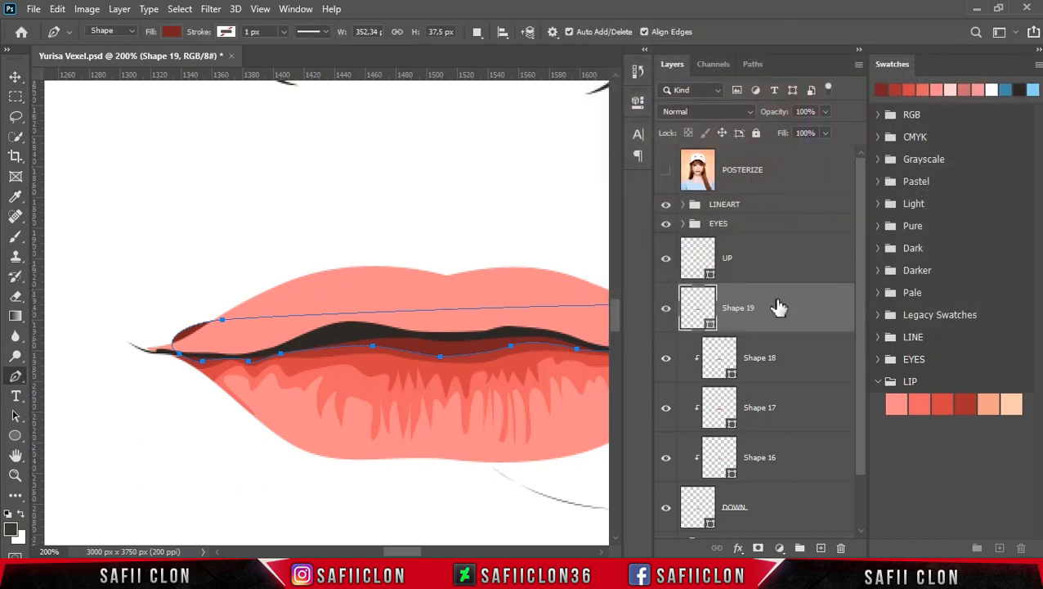
pyautogui.rightClick(777, 305)
pyautogui.click(831, 293)
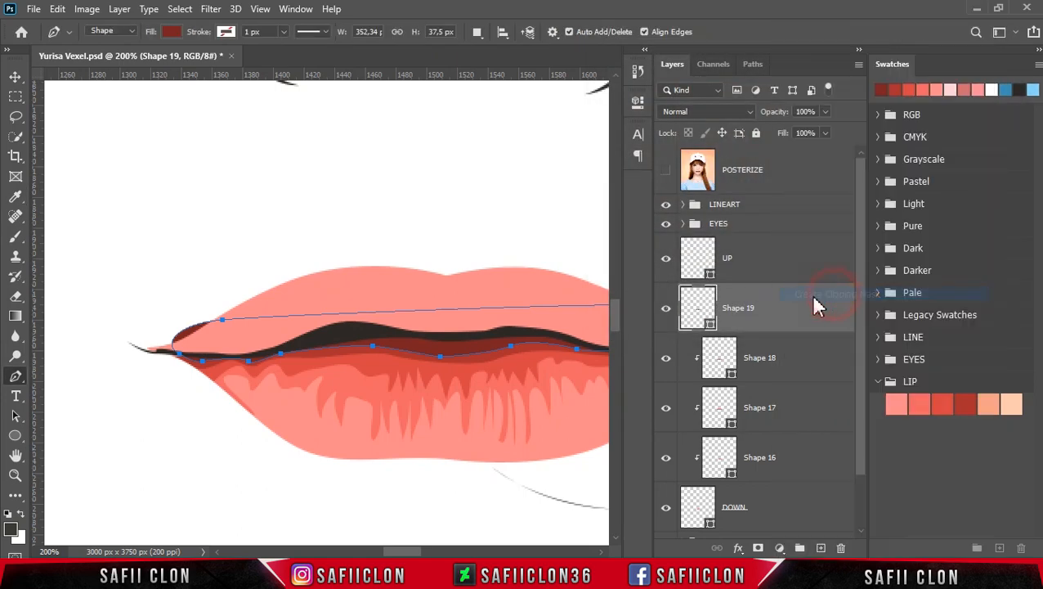
pyautogui.press('Return')
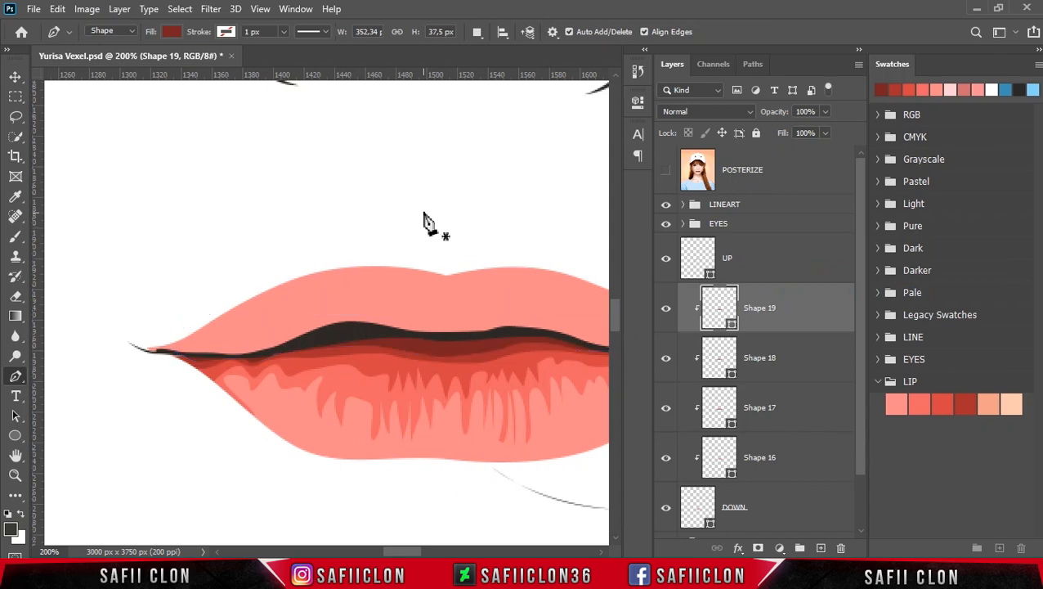
# Step: Examine the shaded lower lip at lower magnification against the rest of the face
pyautogui.hotkey('ctrl', '-')
pyautogui.hotkey('ctrl', '-')
pyautogui.hotkey('ctrl', '-')
pyautogui.hotkey('ctrl', '-')
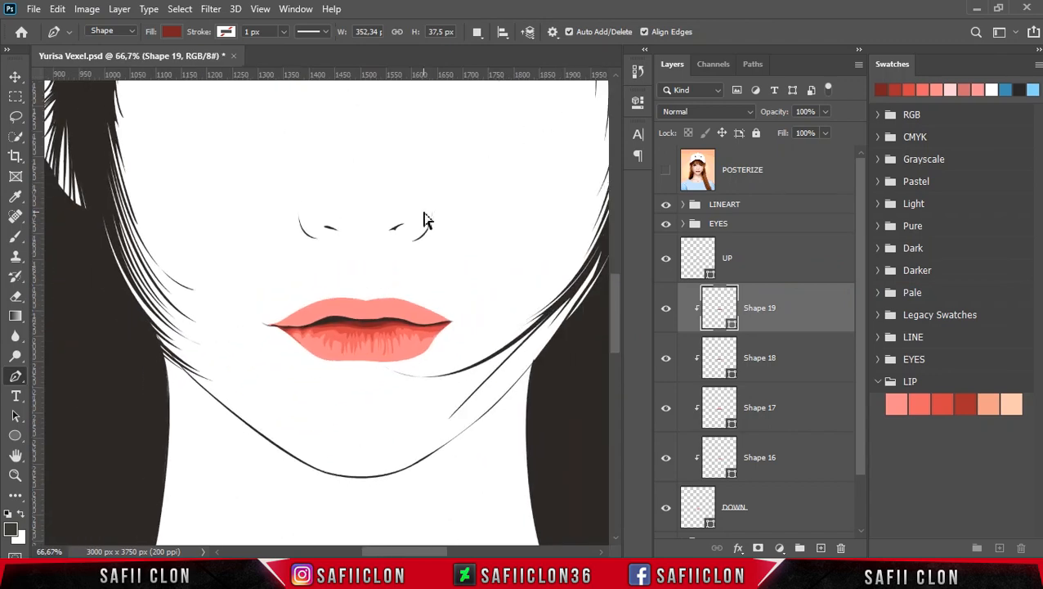
pyautogui.hotkey('ctrl', '+')
pyautogui.hotkey('ctrl', '+')
pyautogui.hotkey('ctrl', '+')
pyautogui.hotkey('ctrl', '+')
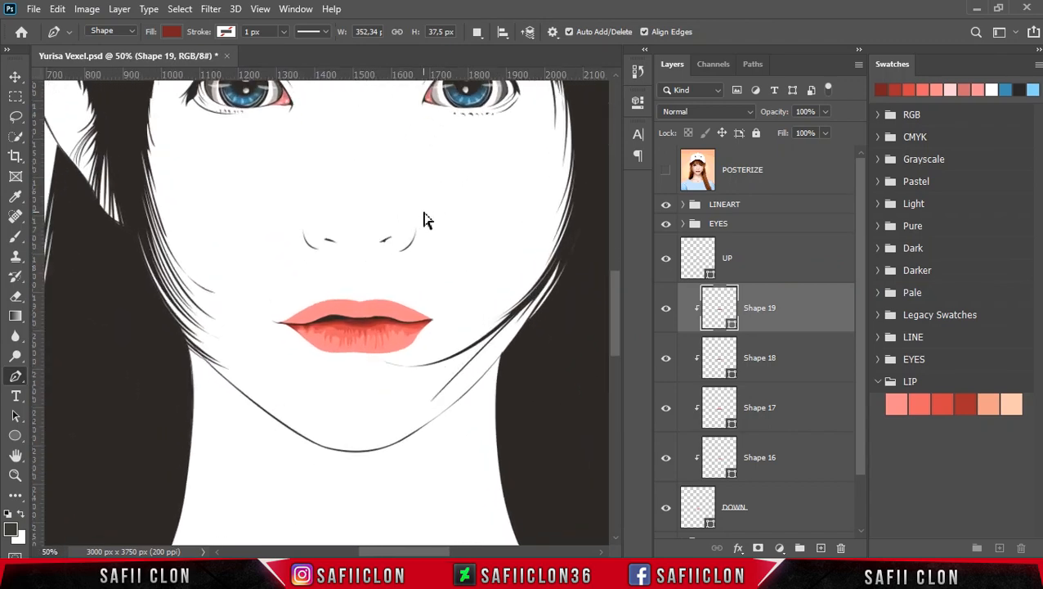
pyautogui.hotkey('ctrl', '+')
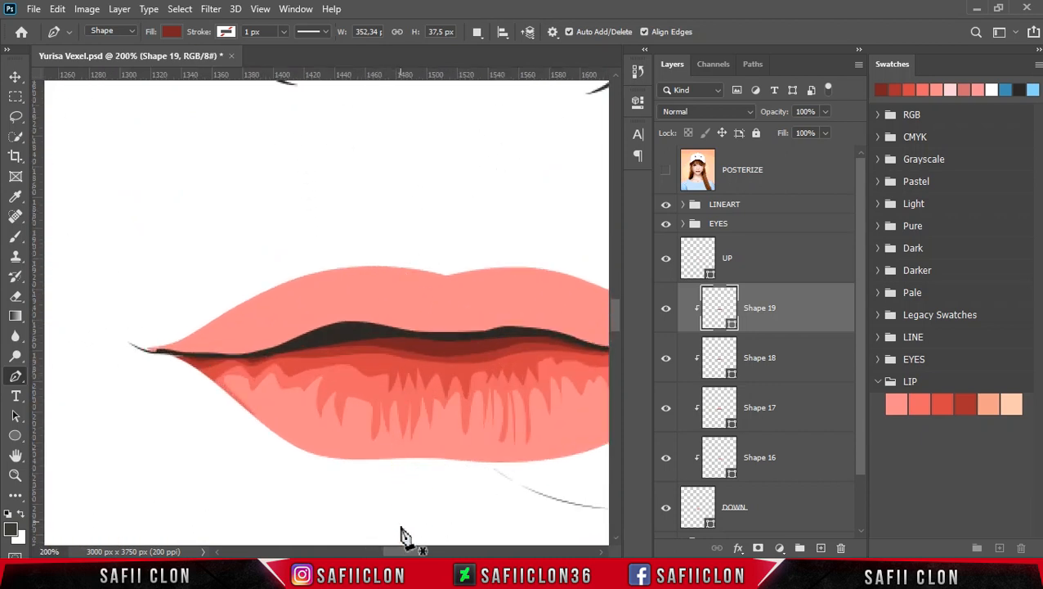
# Step: Start a new-layer shading shape above UP, tracing POSTERIZE along the upper lip with a jagged top edge, about 275 px wide
pyautogui.moveTo(404, 554); pyautogui.dragTo(410, 553)
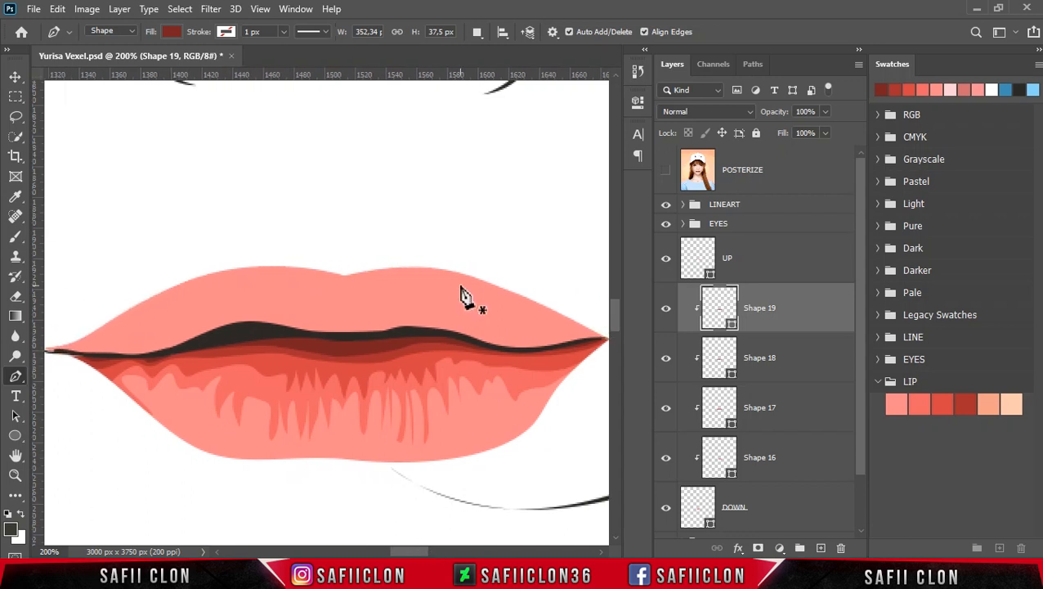
pyautogui.click(771, 264)
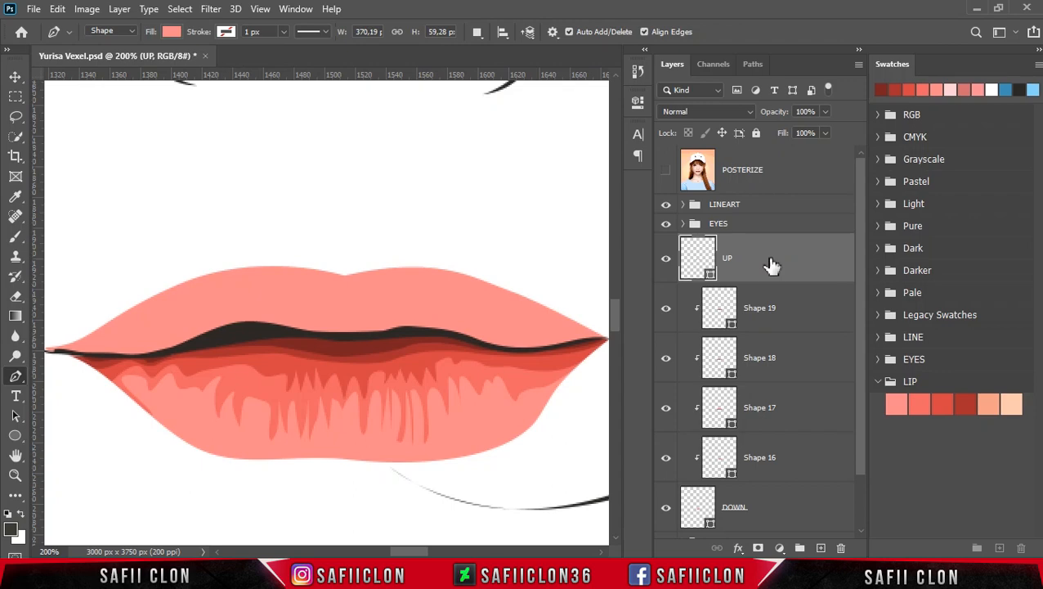
pyautogui.click(477, 31)
pyautogui.click(516, 51)
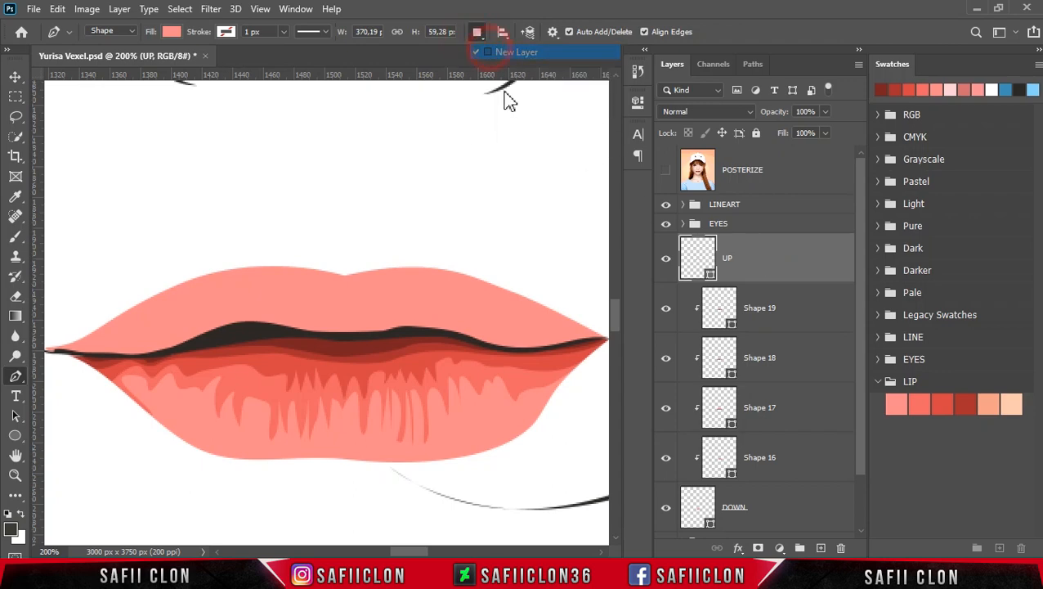
pyautogui.click(666, 173)
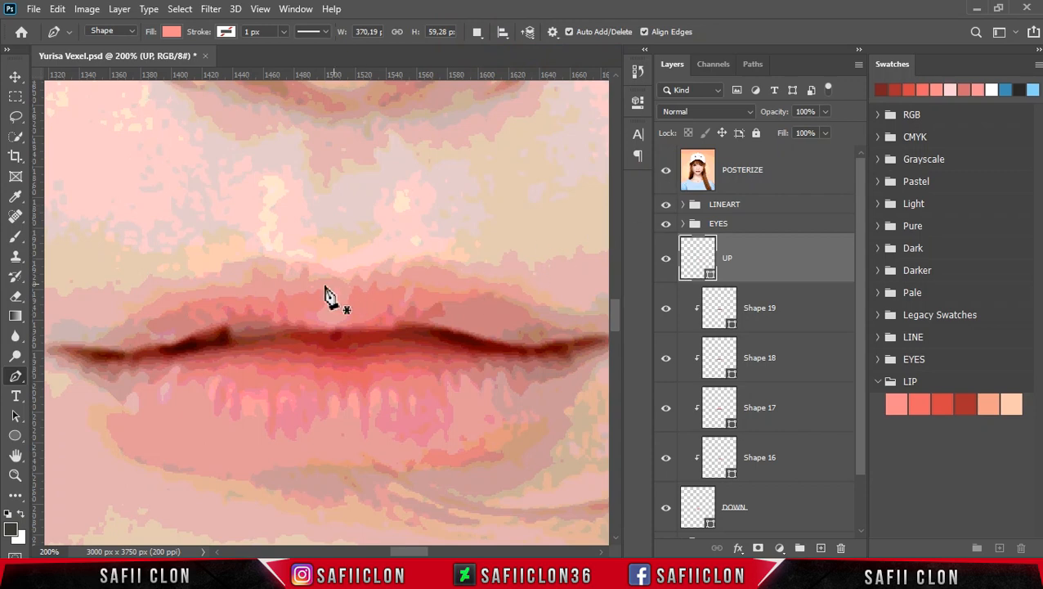
pyautogui.click(55, 339)
pyautogui.click(115, 336)
pyautogui.moveTo(190, 292)
pyautogui.mouseDown()
pyautogui.moveTo(271, 278)
pyautogui.moveTo(285, 287)
pyautogui.moveTo(278, 291)
pyautogui.moveTo(276, 279)
pyautogui.moveTo(303, 274)
pyautogui.moveTo(301, 283)
pyautogui.moveTo(300, 270)
pyautogui.moveTo(342, 287)
pyautogui.moveTo(339, 300)
pyautogui.moveTo(347, 281)
pyautogui.moveTo(409, 275)
pyautogui.moveTo(409, 288)
pyautogui.moveTo(418, 269)
pyautogui.moveTo(504, 296)
pyautogui.mouseUp()
pyautogui.hscroll(2, 517, 389)
pyautogui.click(666, 170)
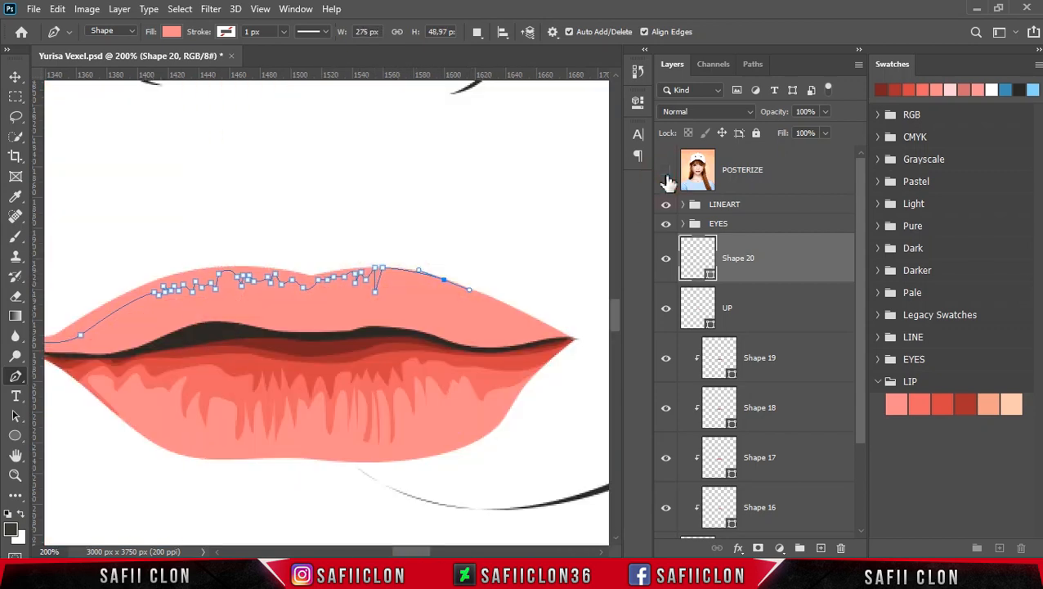
# Step: Extend the first upper-lip shading outline to the right mouth corner and close it below the mouth line, about 368 px wide and 77 px high
pyautogui.moveTo(564, 336); pyautogui.dragTo(592, 351)
pyautogui.click(666, 171)
pyautogui.click(667, 171)
pyautogui.moveTo(467, 379); pyautogui.dragTo(396, 395)
pyautogui.moveTo(189, 375); pyautogui.dragTo(137, 372)
pyautogui.hscroll(-3, 203, 412)
pyautogui.moveTo(102, 339); pyautogui.dragTo(138, 325)
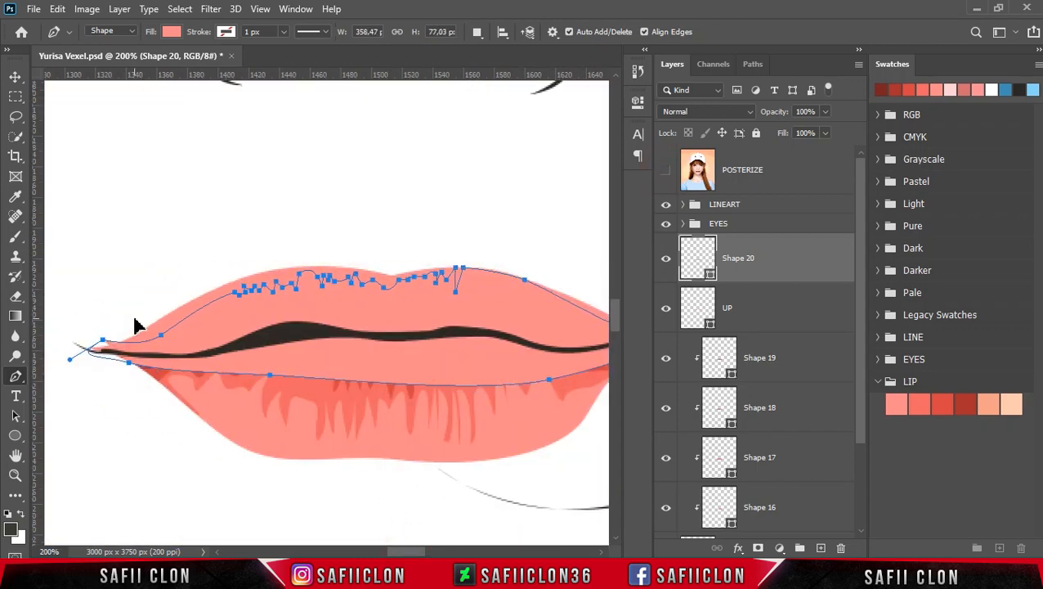
# Step: Change the first upper-lip shading shape's fill to the second LIP swatch, ef6565, and clip its layer to UP with a clipping mask
pyautogui.doubleClick(711, 277)
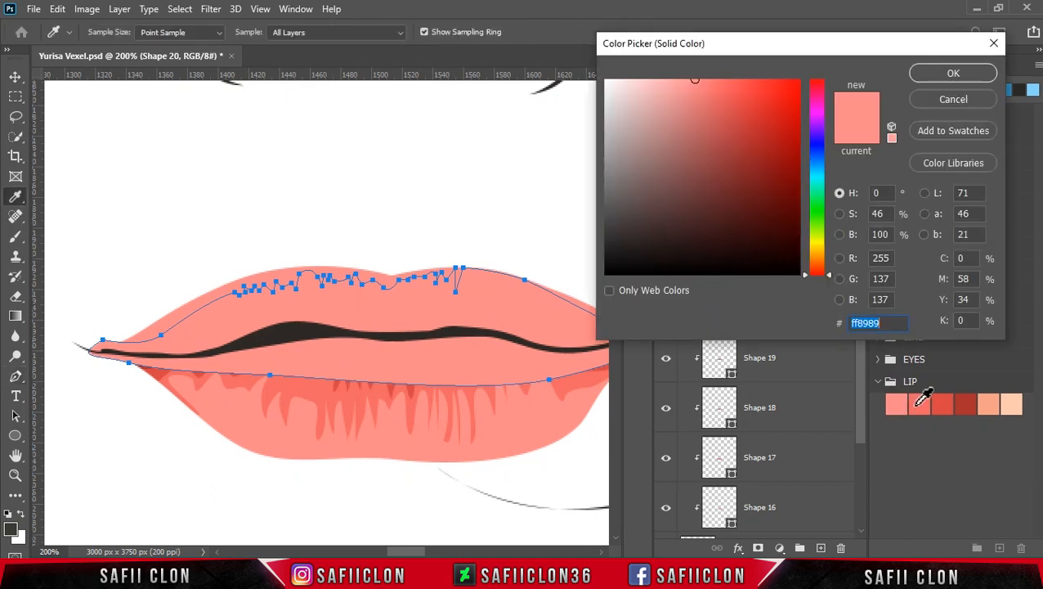
pyautogui.click(920, 400)
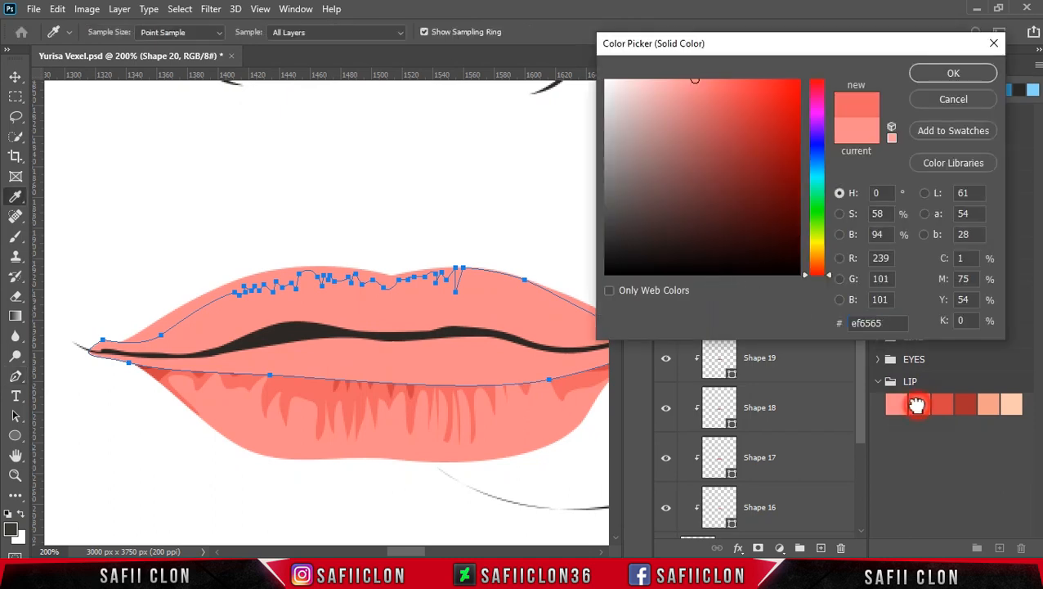
pyautogui.click(958, 72)
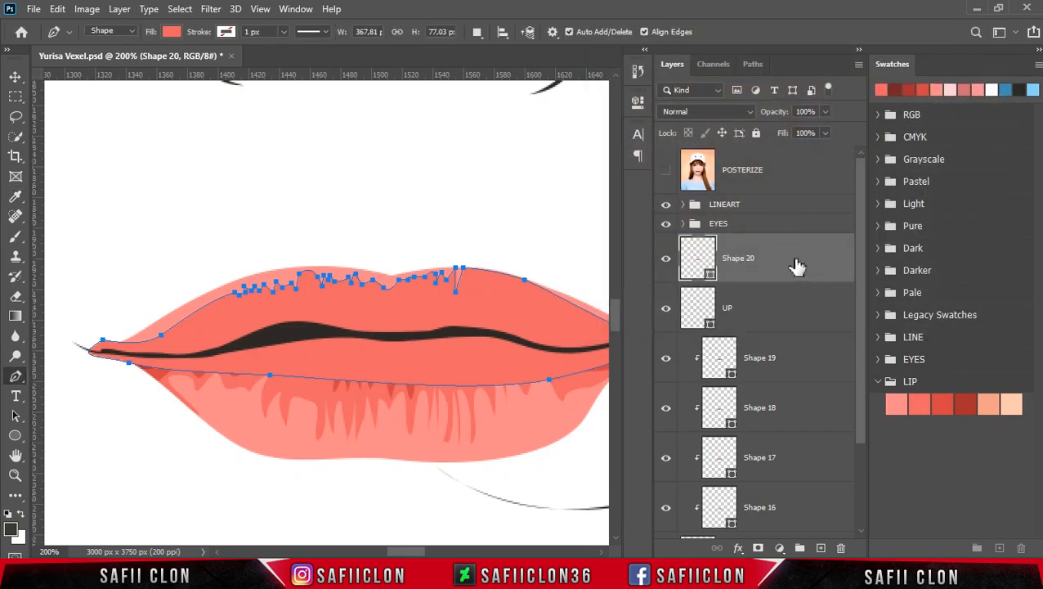
pyautogui.rightClick(797, 268)
pyautogui.click(855, 293)
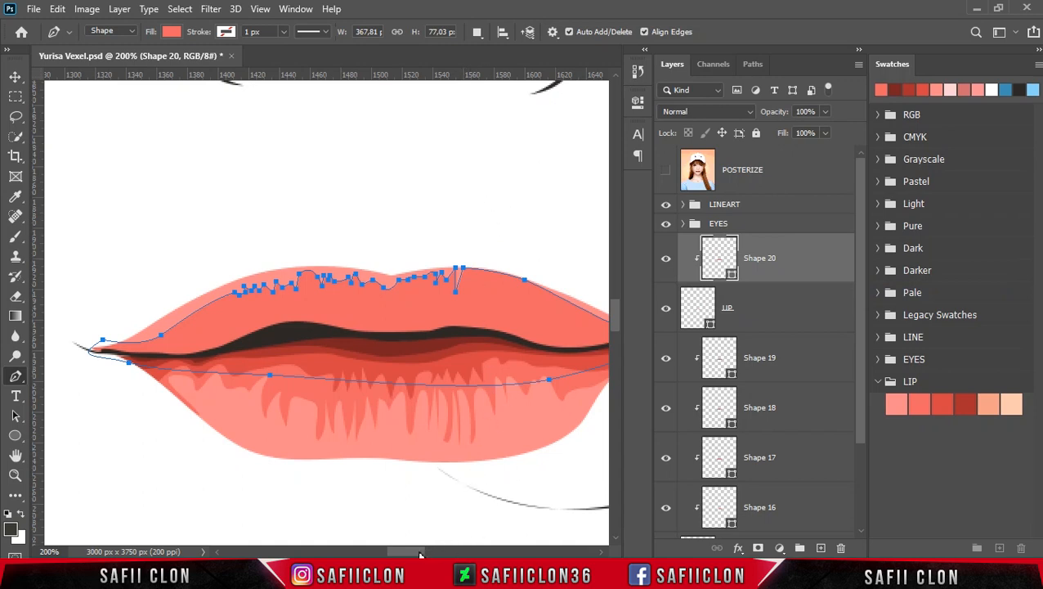
# Step: Adjust anchor points along the clipped upper-lip shape's jagged top edge to smooth its right side and lengthen the downward spikes
pyautogui.moveTo(417, 551); pyautogui.dragTo(422, 551)
pyautogui.click(384, 268)
pyautogui.click(444, 281)
pyautogui.moveTo(445, 286); pyautogui.dragTo(443, 279)
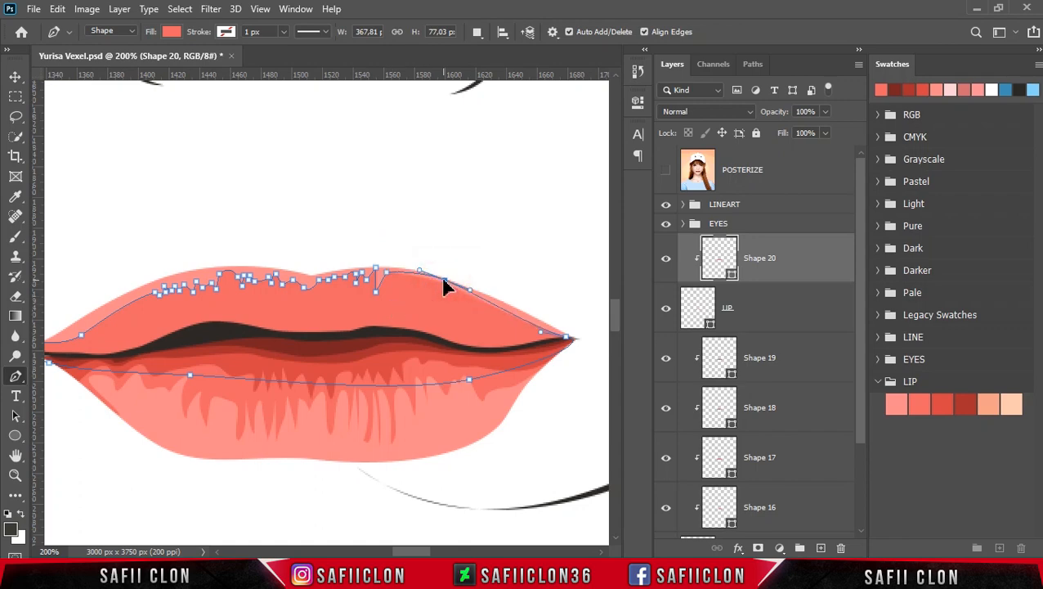
pyautogui.click(356, 293)
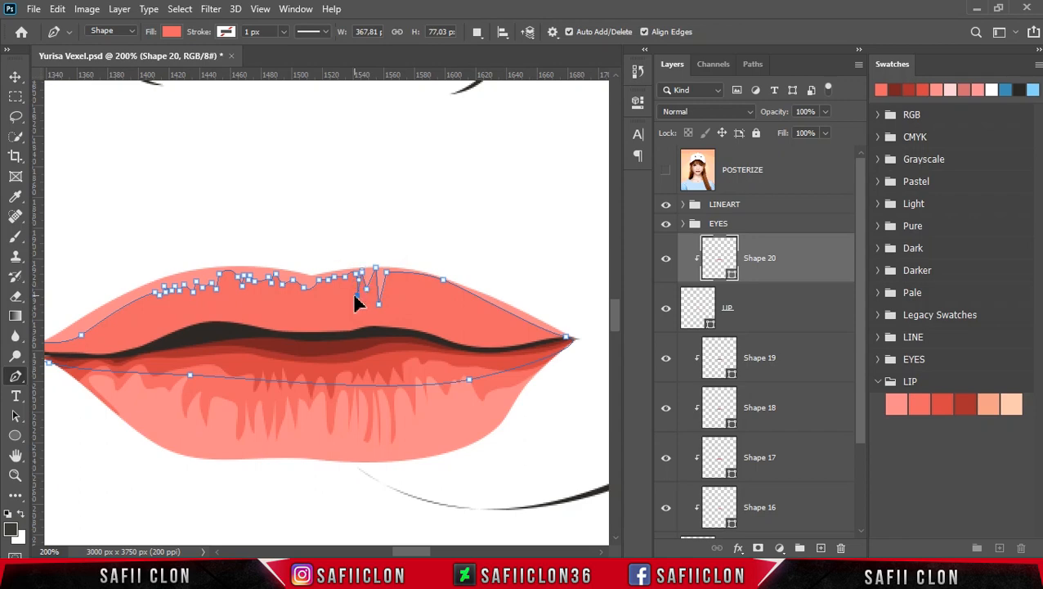
pyautogui.moveTo(344, 277); pyautogui.dragTo(271, 292)
pyautogui.moveTo(247, 285); pyautogui.dragTo(239, 306)
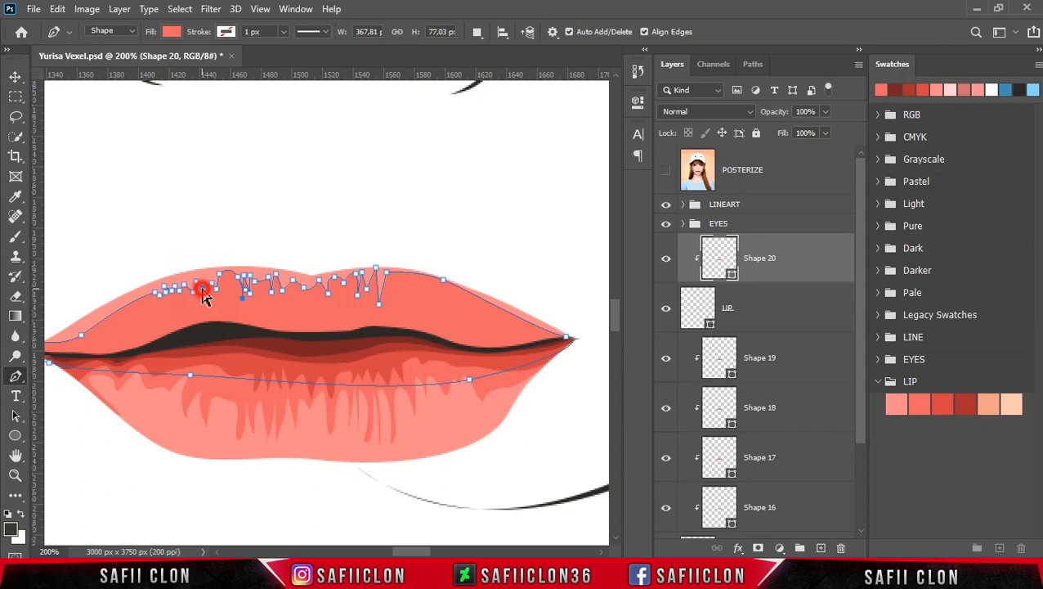
pyautogui.moveTo(179, 287); pyautogui.dragTo(162, 301)
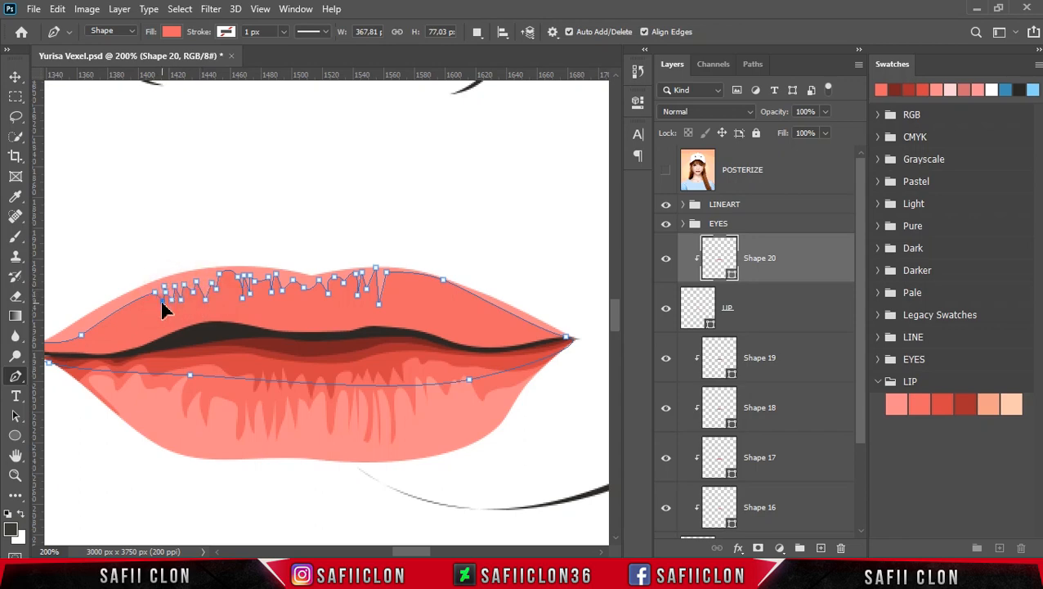
# Step: Start a second new-layer upper-lip shading shape at the left mouth corner, following POSTERIZE just above the mouth line
pyautogui.click(665, 171)
pyautogui.click(475, 35)
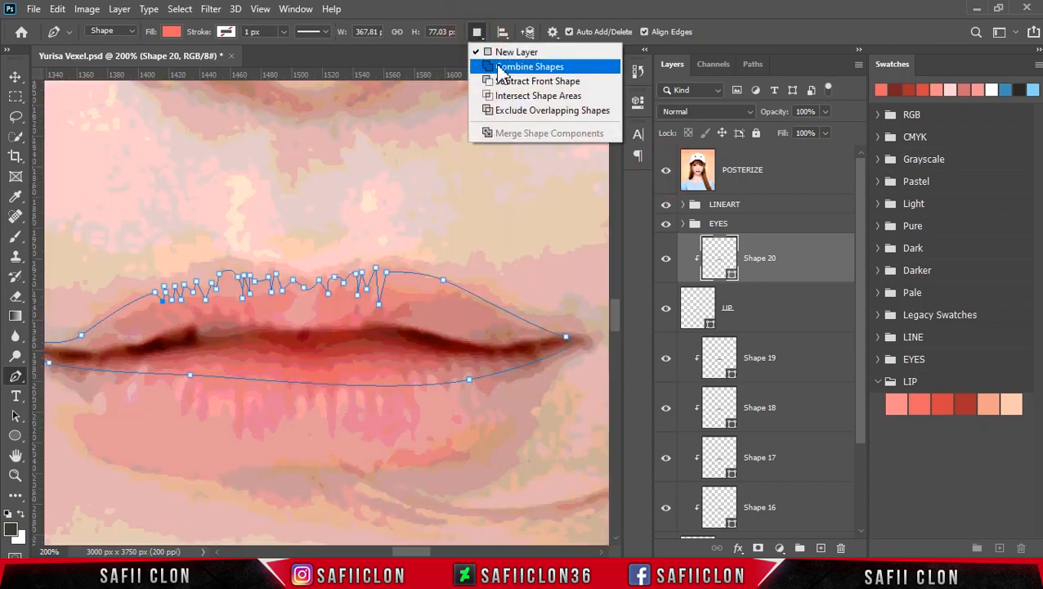
pyautogui.click(503, 54)
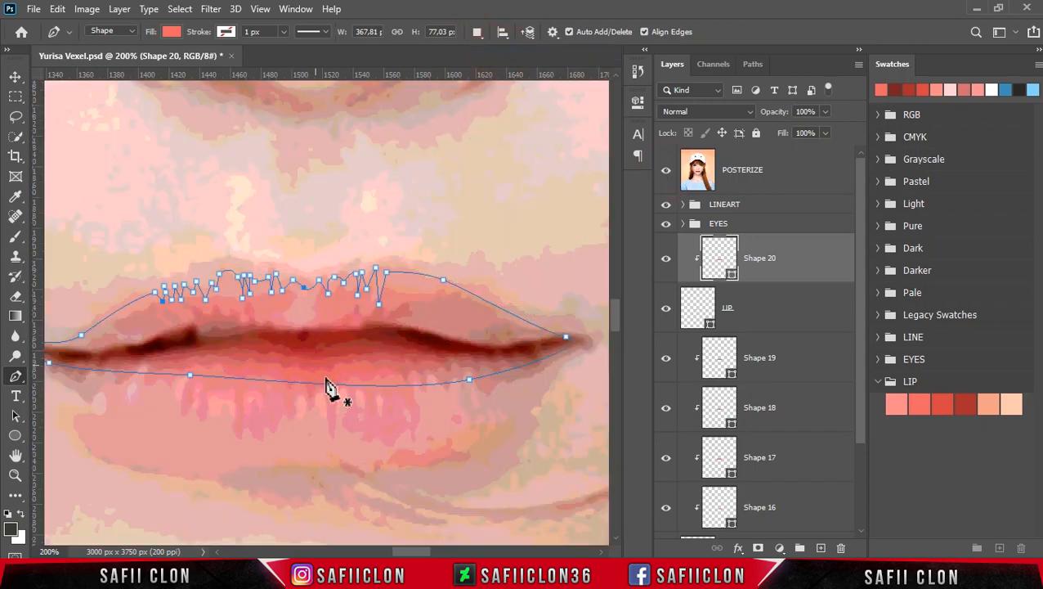
pyautogui.moveTo(404, 551); pyautogui.dragTo(399, 552)
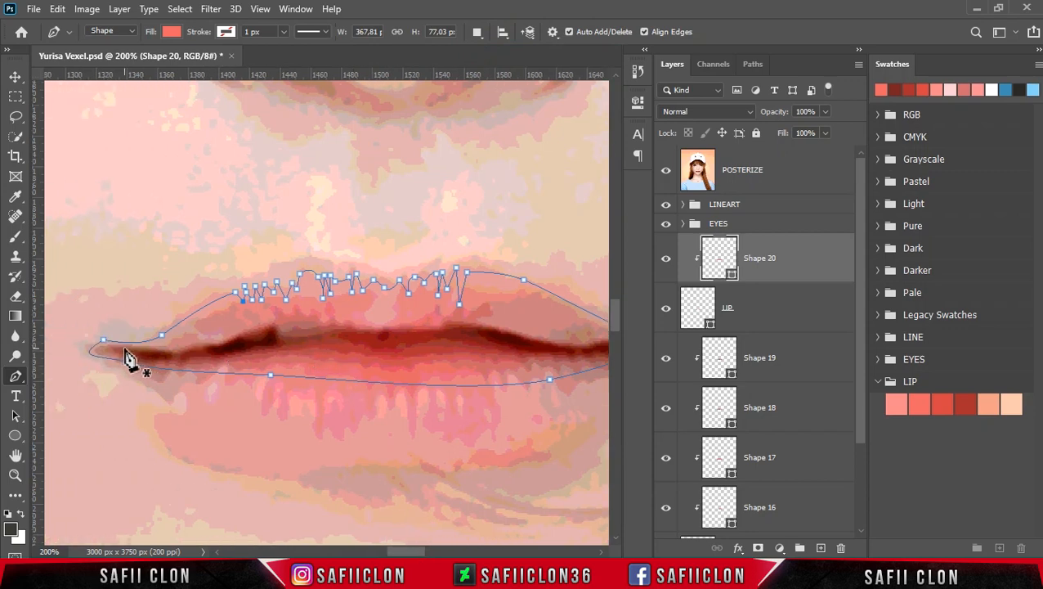
pyautogui.click(123, 347)
pyautogui.moveTo(169, 340); pyautogui.dragTo(256, 321)
pyautogui.click(665, 169)
# Step: Continue the second upper-lip outline with jagged spikes above the left part of the mouth line, reaching about 127.5 px wide
pyautogui.click(250, 306)
pyautogui.click(254, 315)
pyautogui.click(259, 303)
pyautogui.click(262, 320)
pyautogui.click(268, 317)
pyautogui.click(268, 297)
pyautogui.click(273, 314)
pyautogui.click(274, 299)
pyautogui.click(285, 315)
pyautogui.click(281, 302)
pyautogui.click(293, 311)
pyautogui.click(296, 299)
pyautogui.click(302, 311)
pyautogui.click(309, 289)
pyautogui.click(320, 299)
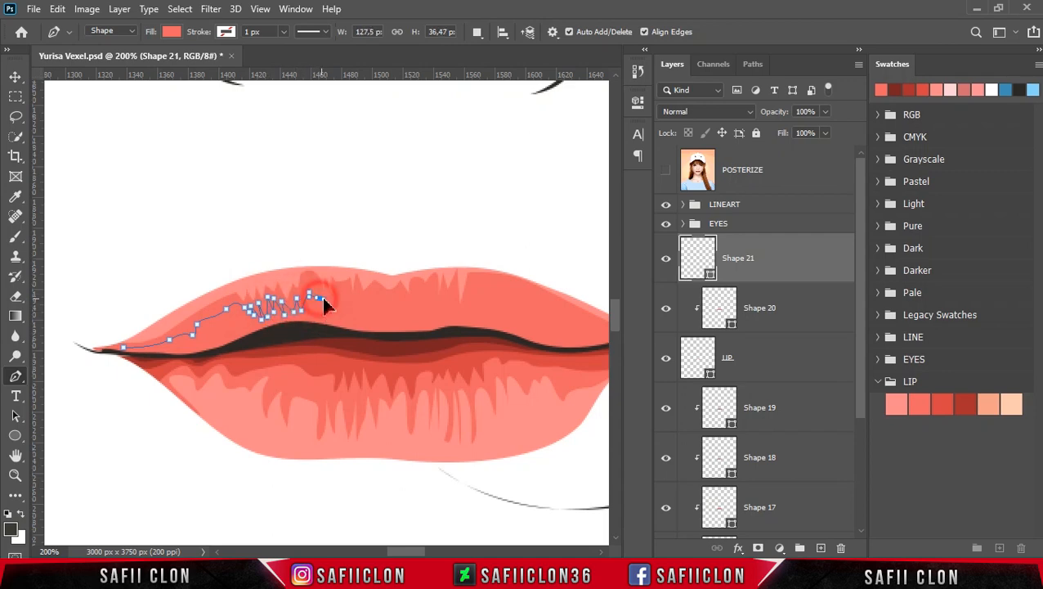
# Step: Extend the second upper-lip outline's jagged edge to the lip centre, comparing with POSTERIZE, about 159 px wide before the central dip
pyautogui.click(327, 314)
pyautogui.click(330, 298)
pyautogui.click(339, 314)
pyautogui.click(340, 297)
pyautogui.click(349, 299)
pyautogui.click(351, 308)
pyautogui.click(361, 293)
pyautogui.click(665, 169)
pyautogui.click(665, 169)
pyautogui.click(367, 304)
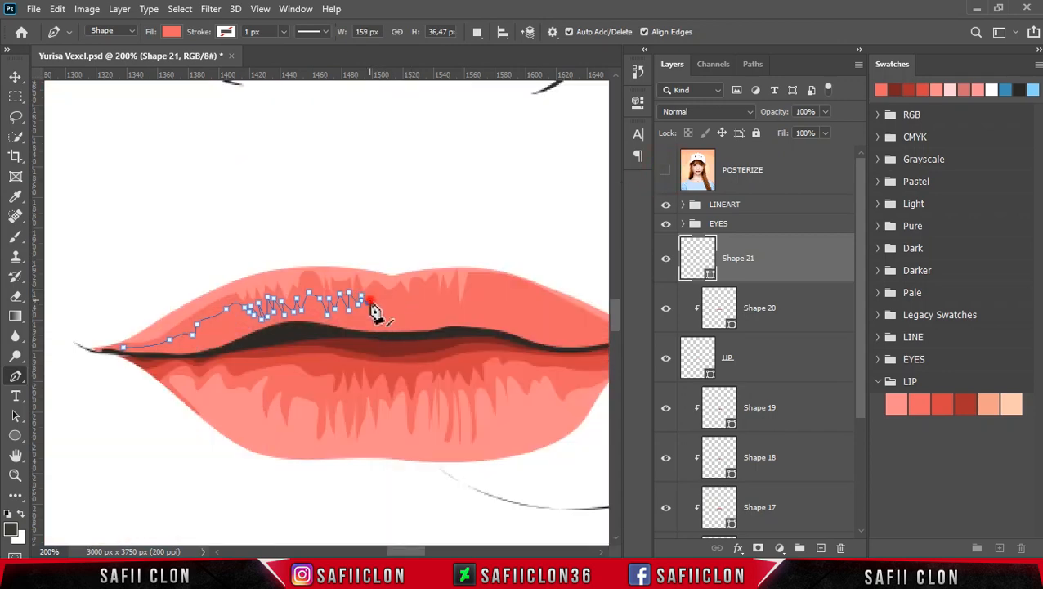
pyautogui.click(369, 321)
# Step: Continue the second upper-lip outline with short jagged spikes on the right side of the lip centre, reaching about 229.5 px wide
pyautogui.click(400, 298)
pyautogui.click(406, 306)
pyautogui.click(409, 300)
pyautogui.click(416, 309)
pyautogui.click(418, 291)
pyautogui.click(425, 308)
pyautogui.click(429, 300)
pyautogui.click(431, 308)
pyautogui.click(435, 292)
pyautogui.click(439, 309)
pyautogui.click(446, 300)
pyautogui.click(449, 306)
pyautogui.click(455, 295)
pyautogui.click(459, 313)
pyautogui.click(472, 292)
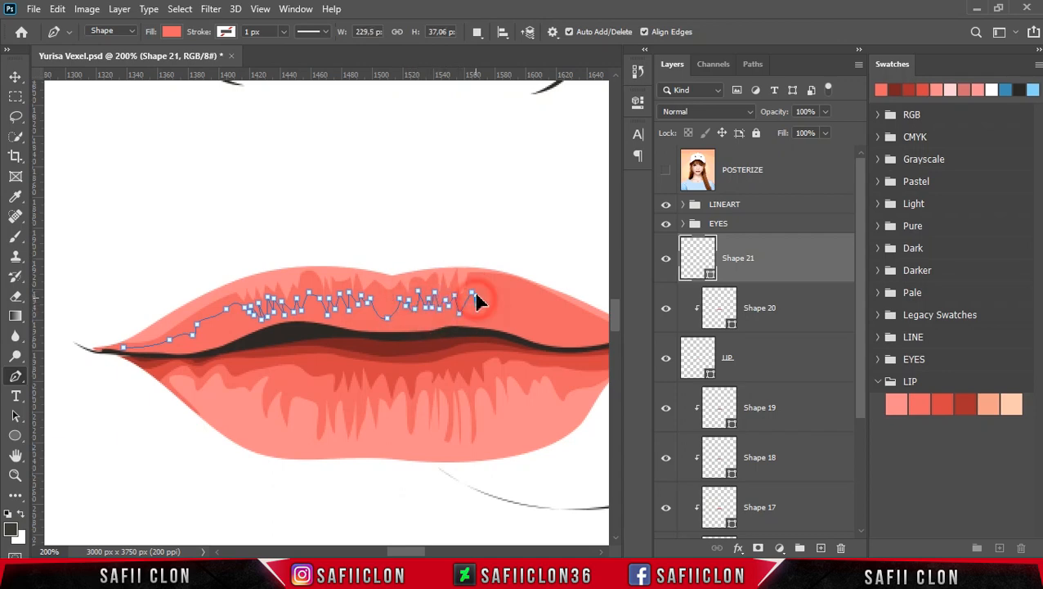
# Step: Compare with POSTERIZE and curve the second upper-lip outline over the right side of the upper lip, about 279 px wide
pyautogui.click(665, 169)
pyautogui.click(481, 285)
pyautogui.click(665, 169)
pyautogui.moveTo(419, 550); pyautogui.dragTo(434, 551)
pyautogui.moveTo(344, 308); pyautogui.dragTo(375, 327)
pyautogui.moveTo(375, 327)
pyautogui.mouseDown()
pyautogui.moveTo(347, 300)
pyautogui.moveTo(381, 327)
pyautogui.mouseUp()
pyautogui.moveTo(344, 307); pyautogui.dragTo(345, 301)
pyautogui.keyDown('ctrl'); pyautogui.click(275, 285); pyautogui.keyUp('ctrl')
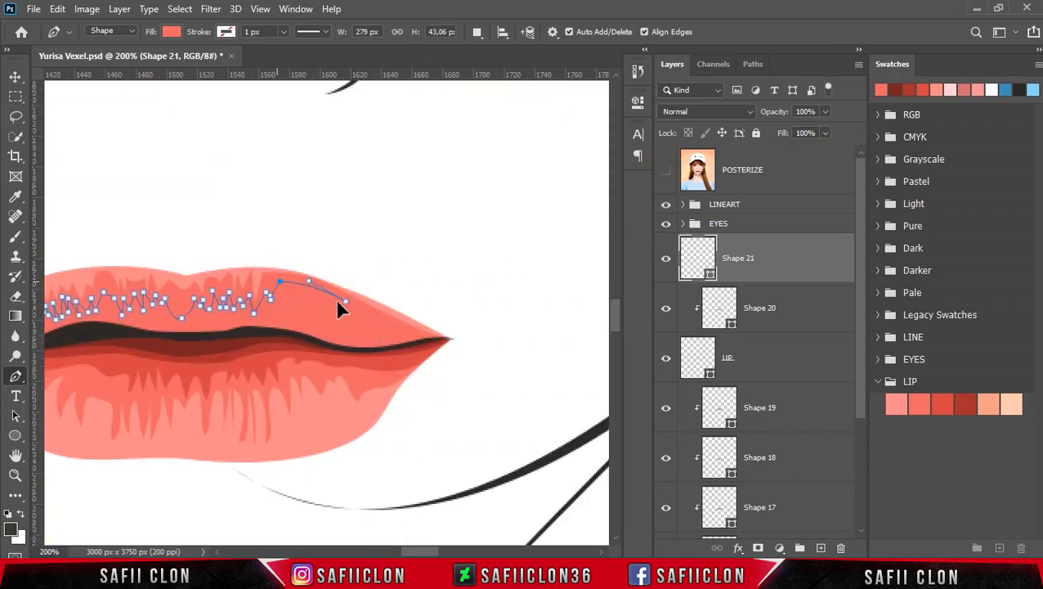
# Step: Extend the second upper-lip outline to the right mouth corner and close it across the lower lip, about 365 px wide and 86 px high
pyautogui.moveTo(433, 338); pyautogui.dragTo(470, 338)
pyautogui.moveTo(317, 401); pyautogui.dragTo(359, 395)
pyautogui.moveTo(423, 551); pyautogui.dragTo(388, 552)
pyautogui.moveTo(475, 399); pyautogui.dragTo(532, 360)
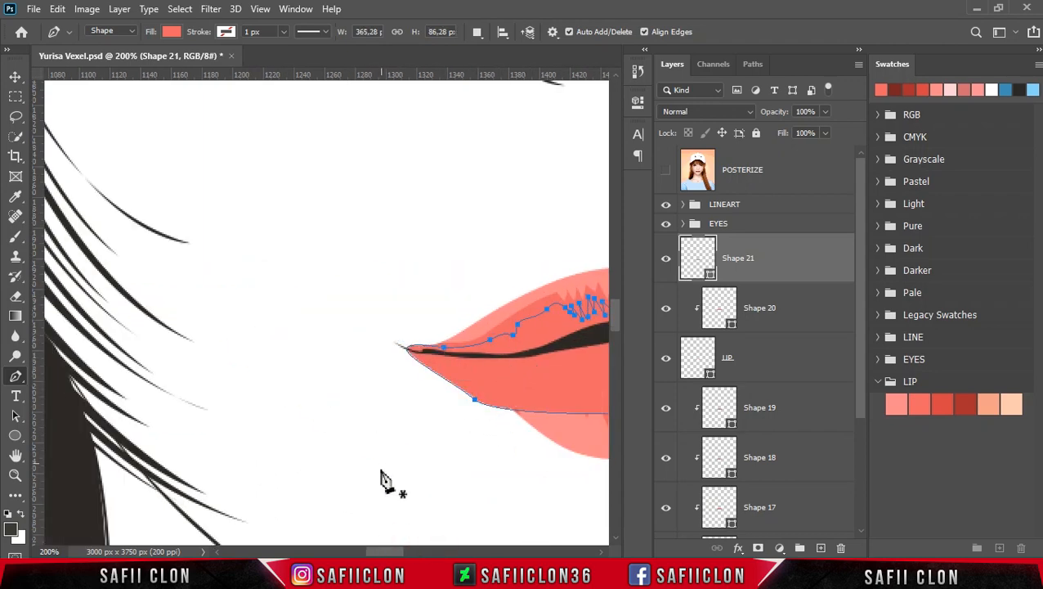
pyautogui.moveTo(396, 551); pyautogui.dragTo(425, 551)
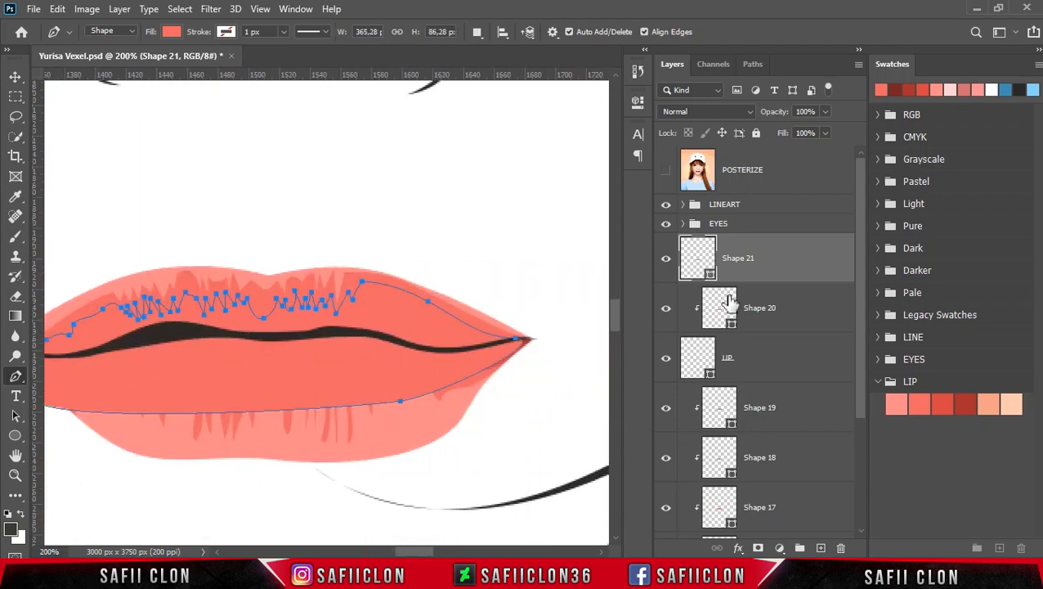
# Step: Clip the second upper-lip shape to UP and fill it with the darker LIP swatch d84343
pyautogui.rightClick(773, 263)
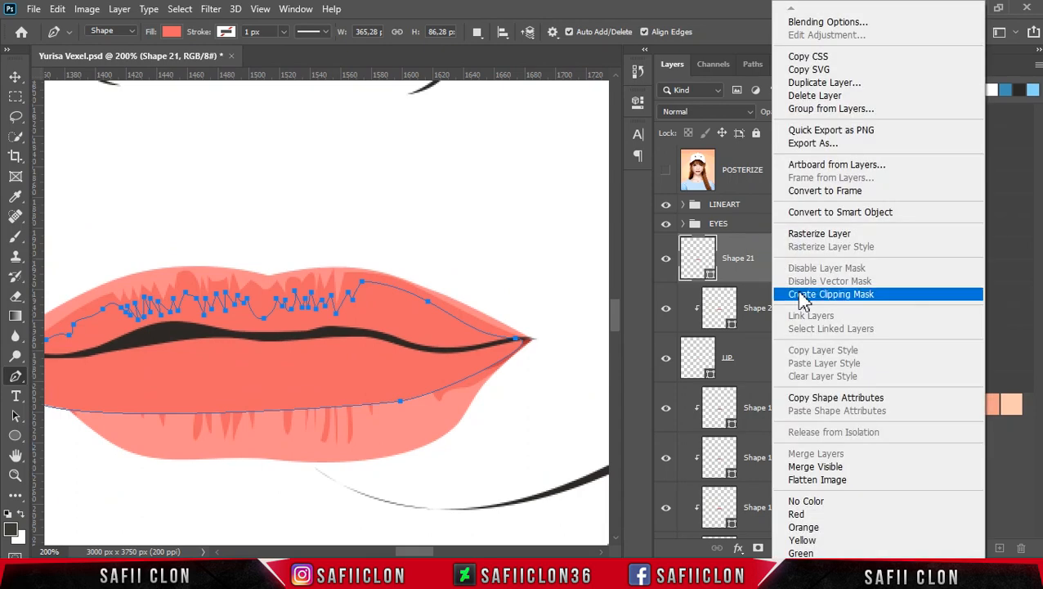
pyautogui.click(777, 292)
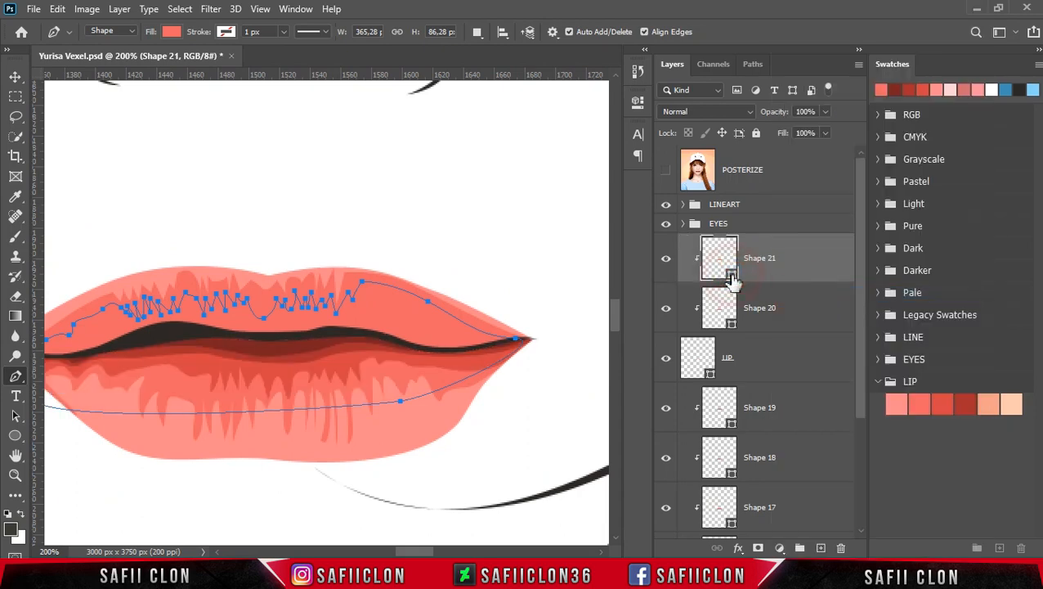
pyautogui.doubleClick(731, 276)
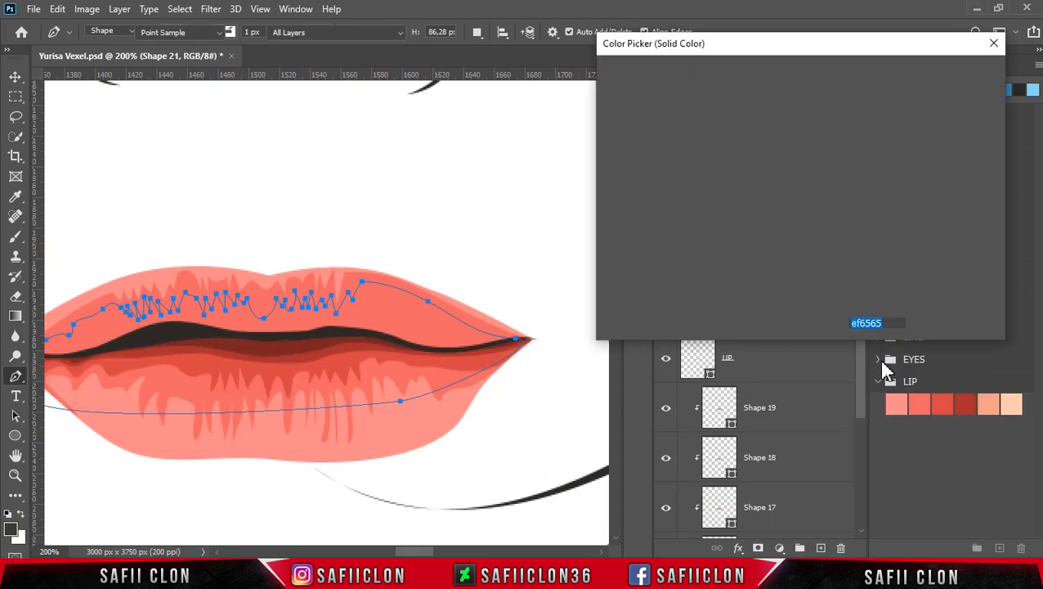
pyautogui.click(942, 402)
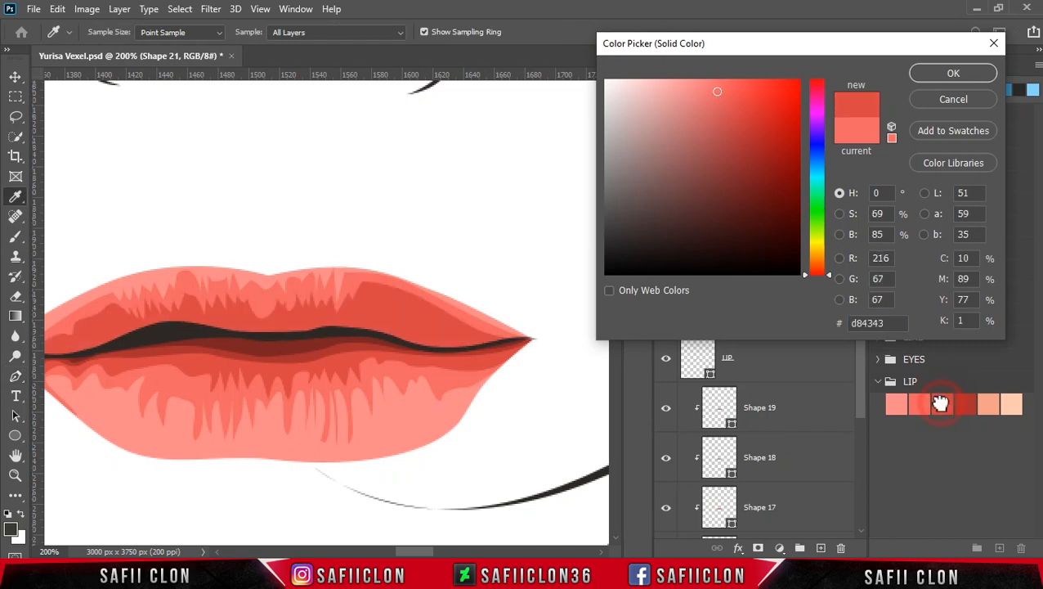
pyautogui.click(949, 76)
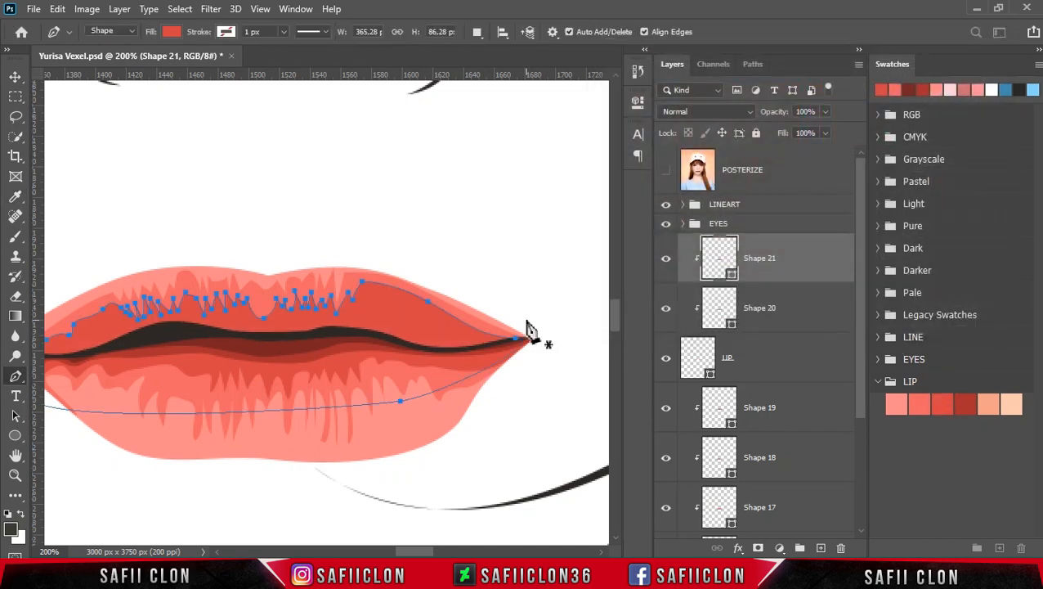
# Step: Start a third upper-lip outline on a new layer near the left mouth corner, using POSTERIZE as reference, about 91 px wide
pyautogui.moveTo(427, 553); pyautogui.dragTo(421, 554)
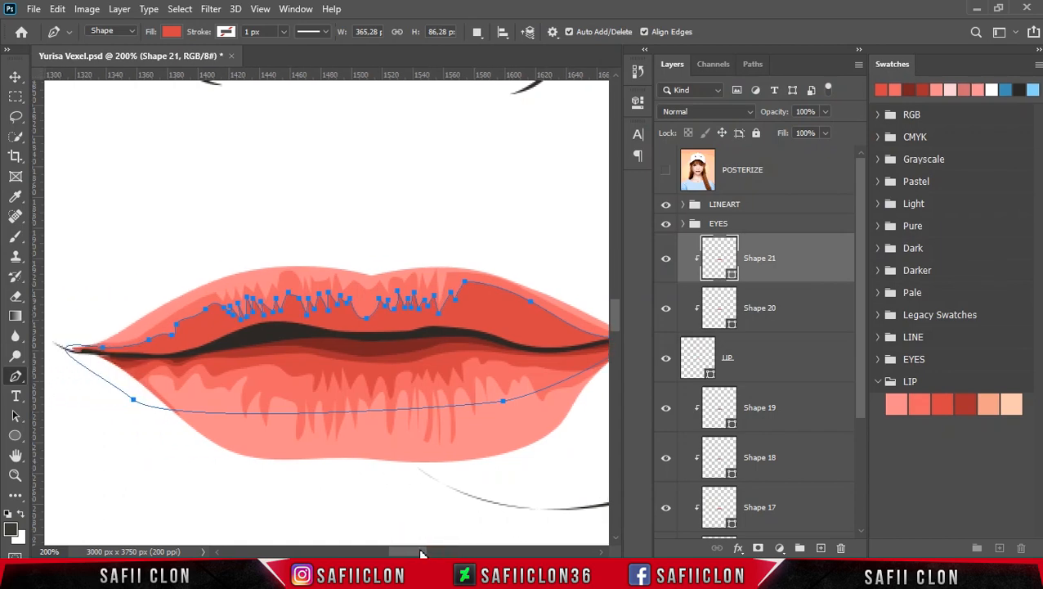
pyautogui.click(478, 33)
pyautogui.click(488, 49)
pyautogui.click(666, 174)
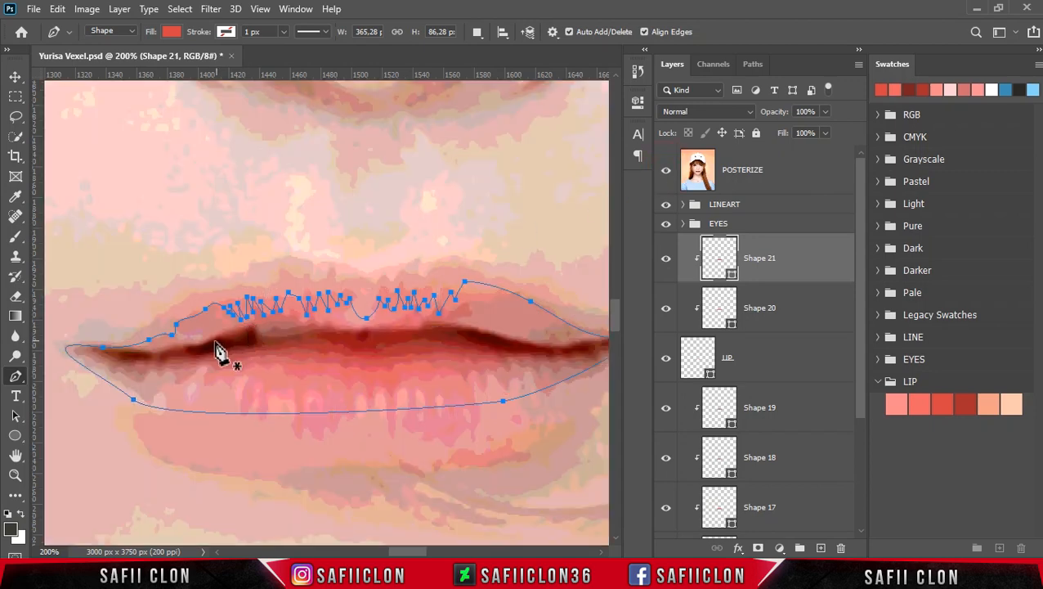
pyautogui.click(120, 353)
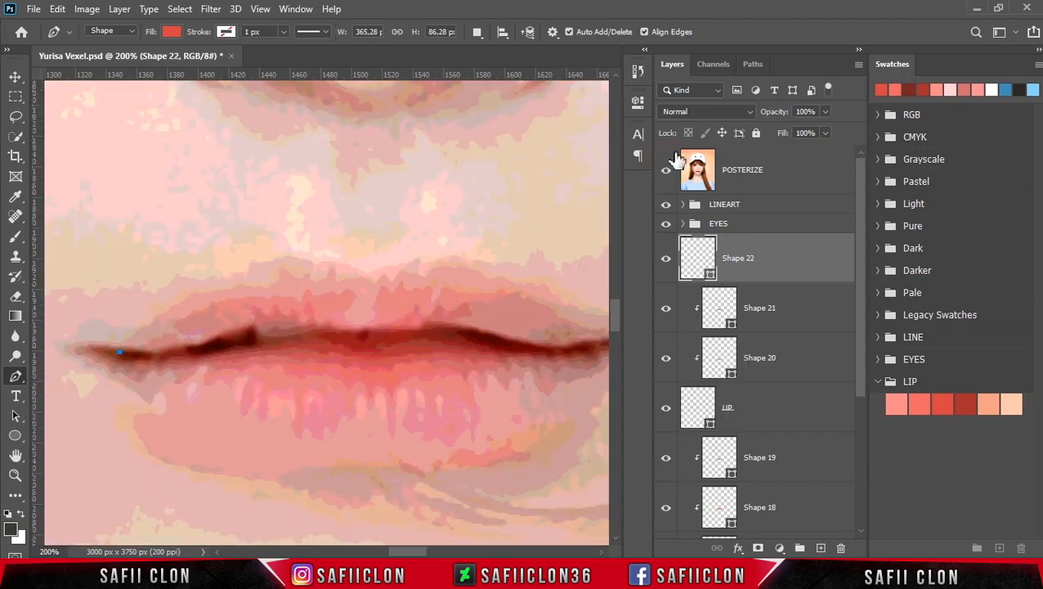
pyautogui.click(666, 172)
pyautogui.moveTo(169, 346); pyautogui.dragTo(263, 318)
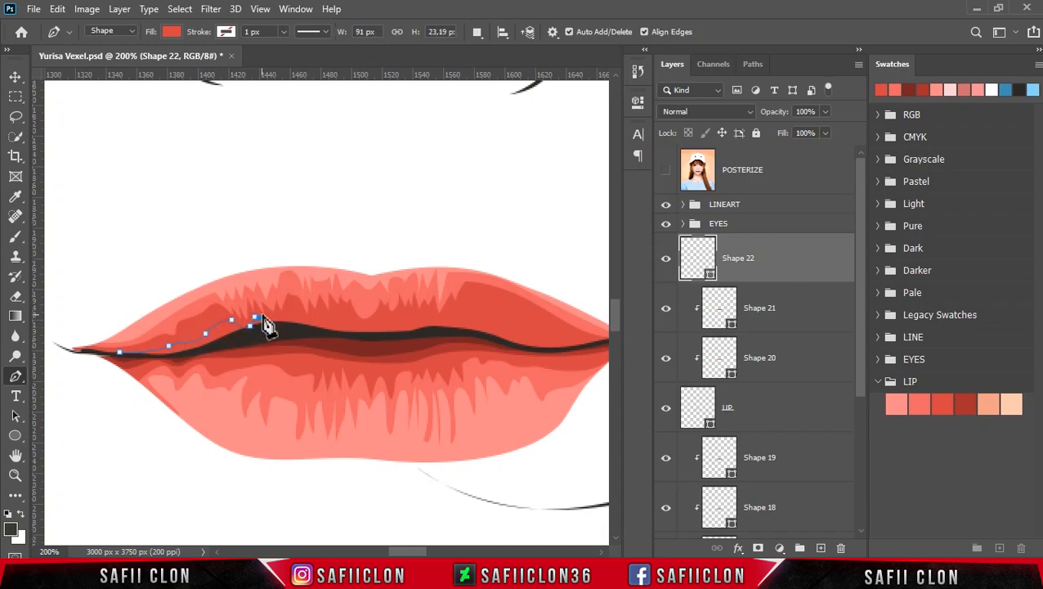
# Step: Continue the third upper-lip outline with short jagged spikes just above the mouth line, up to the central dip
pyautogui.click(265, 323)
pyautogui.click(269, 315)
pyautogui.click(278, 318)
pyautogui.click(280, 314)
pyautogui.click(288, 317)
pyautogui.click(293, 307)
pyautogui.click(304, 316)
pyautogui.click(313, 318)
pyautogui.click(322, 312)
pyautogui.click(330, 313)
pyautogui.click(336, 321)
pyautogui.click(344, 309)
# Step: Carry the third upper-lip outline through the central dip, right-side spikes and a smooth right curve, about 261.5 px wide
pyautogui.click(369, 328)
pyautogui.click(383, 316)
pyautogui.click(394, 321)
pyautogui.click(401, 311)
pyautogui.click(406, 319)
pyautogui.click(413, 319)
pyautogui.click(418, 310)
pyautogui.click(428, 309)
pyautogui.click(446, 312)
pyautogui.click(457, 325)
pyautogui.click(467, 300)
pyautogui.click(495, 296)
pyautogui.click(521, 312)
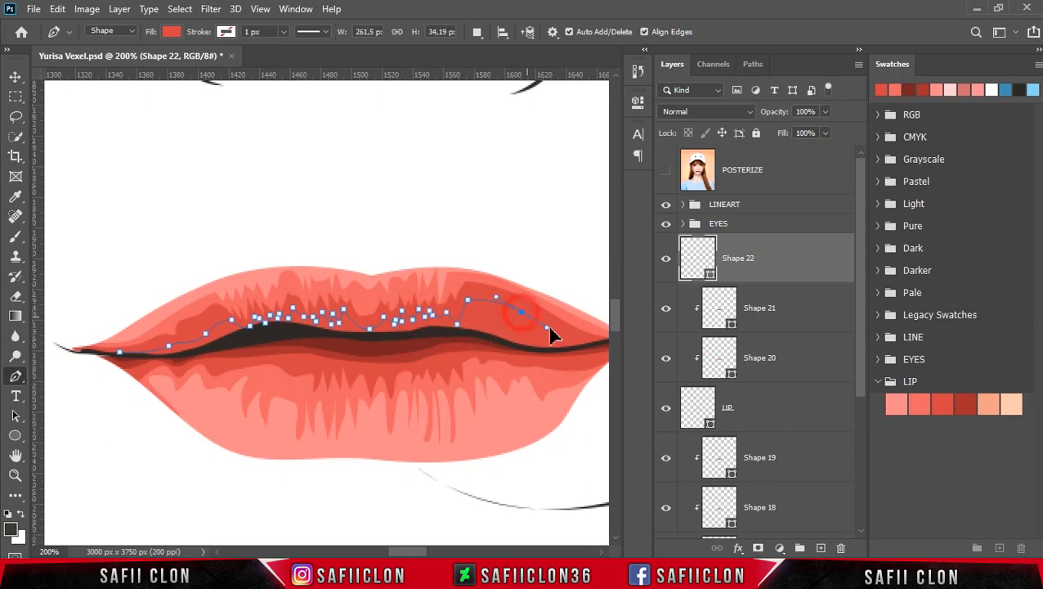
# Step: Extend the third upper-lip outline to the right mouth corner and close it across the lower lip, about 359 px wide and 59 px high
pyautogui.moveTo(413, 550); pyautogui.dragTo(423, 551)
pyautogui.click(469, 343)
pyautogui.click(494, 343)
pyautogui.click(519, 343)
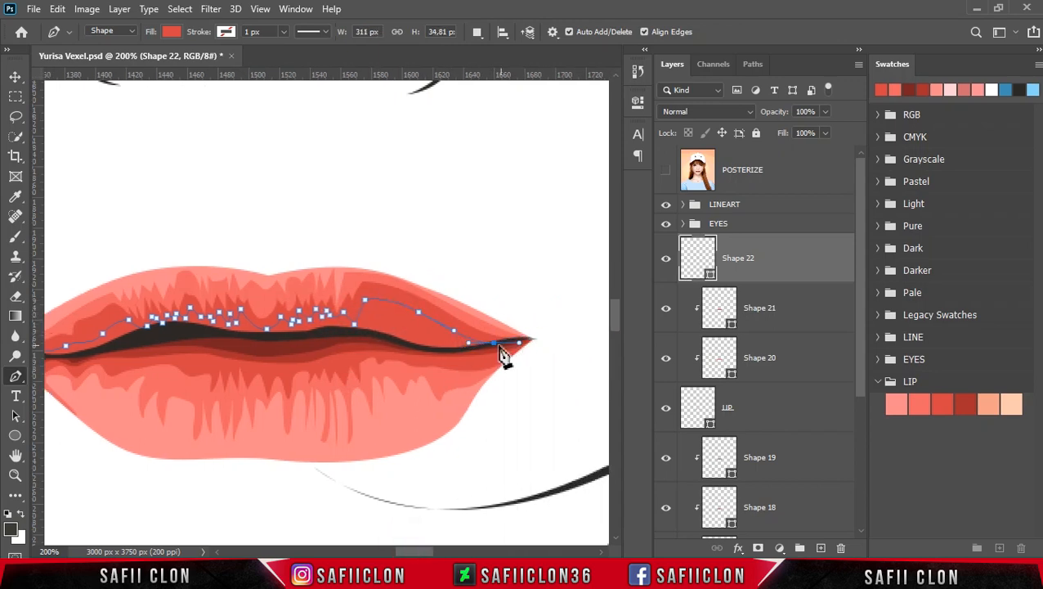
pyautogui.moveTo(495, 343); pyautogui.dragTo(514, 339)
pyautogui.moveTo(364, 300); pyautogui.dragTo(376, 306)
pyautogui.click(413, 378)
pyautogui.click(184, 392)
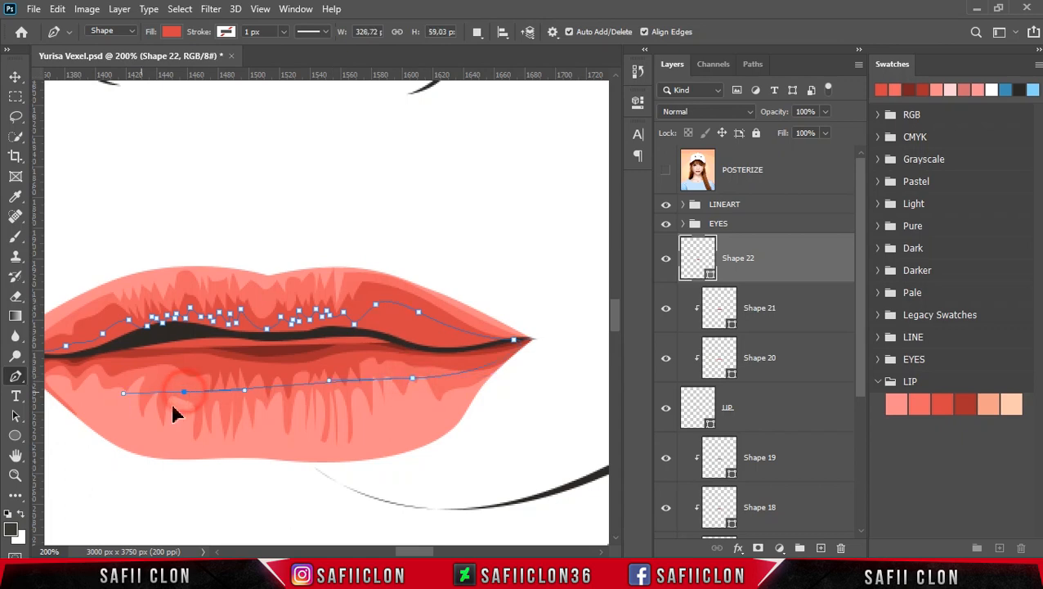
pyautogui.moveTo(415, 550); pyautogui.dragTo(407, 550)
pyautogui.click(173, 352)
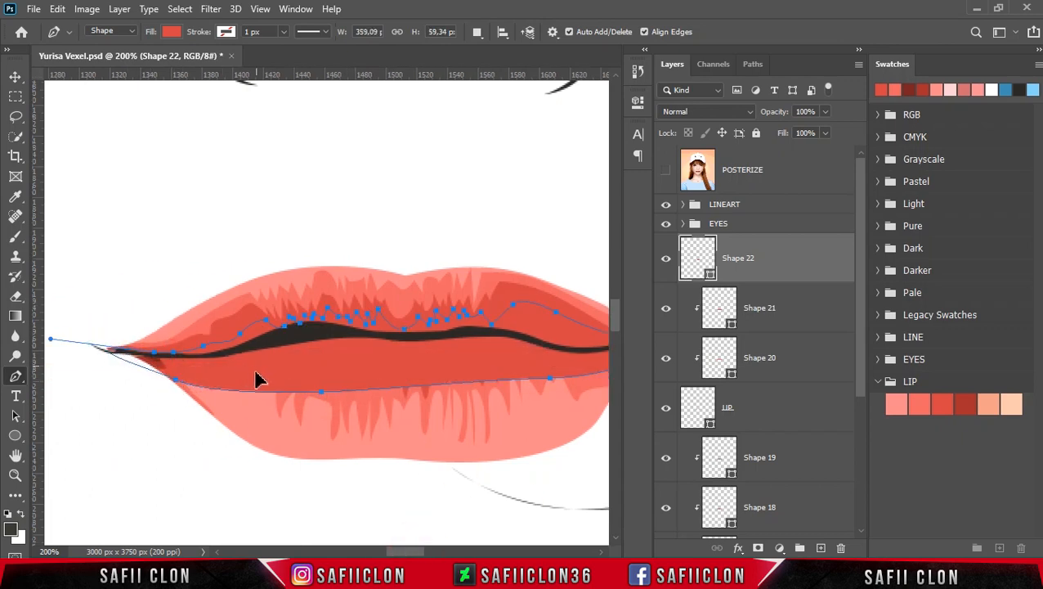
# Step: Fill the third upper-lip shape with the dark red LIP swatch aa2e2e and clip it to UP
pyautogui.click(713, 278)
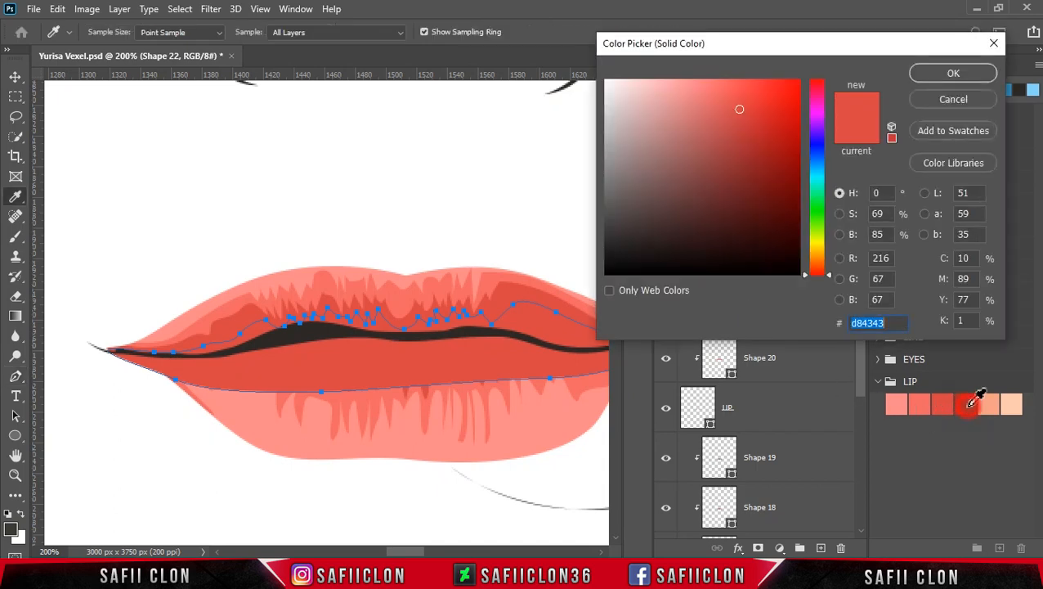
pyautogui.click(965, 404)
pyautogui.click(961, 76)
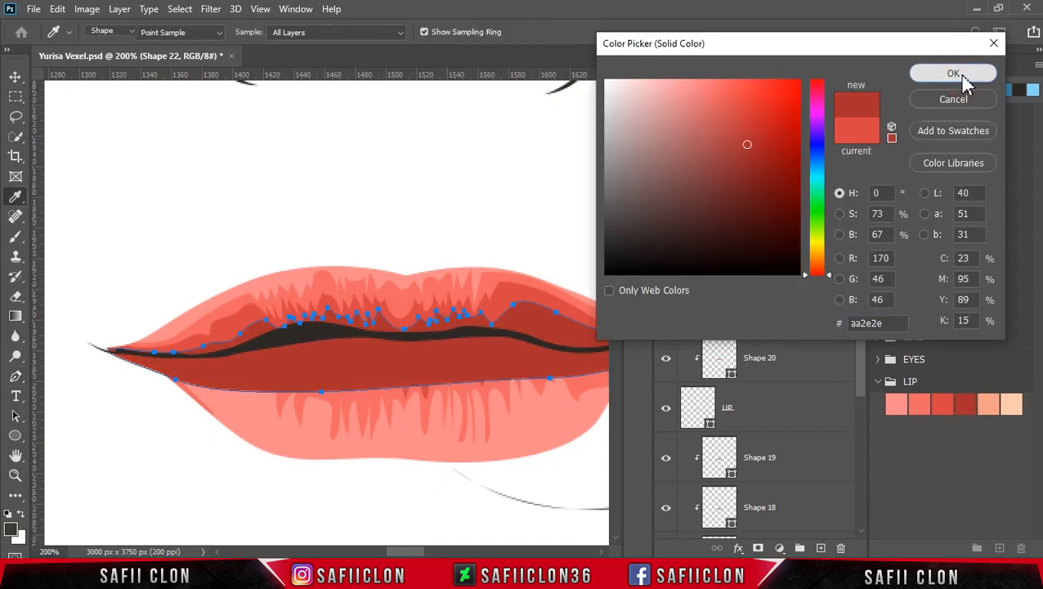
pyautogui.rightClick(773, 268)
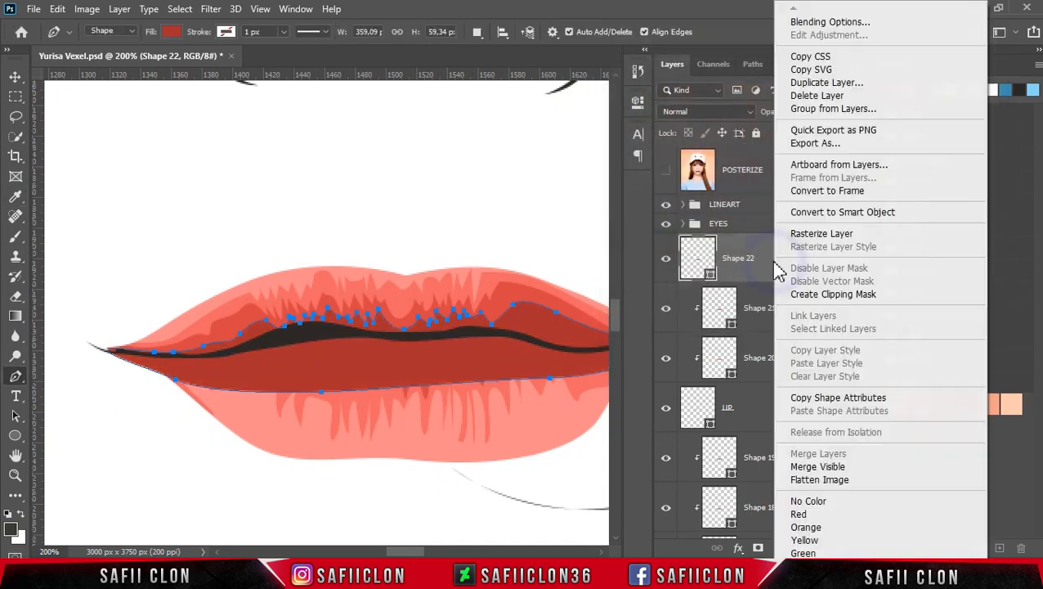
pyautogui.click(827, 296)
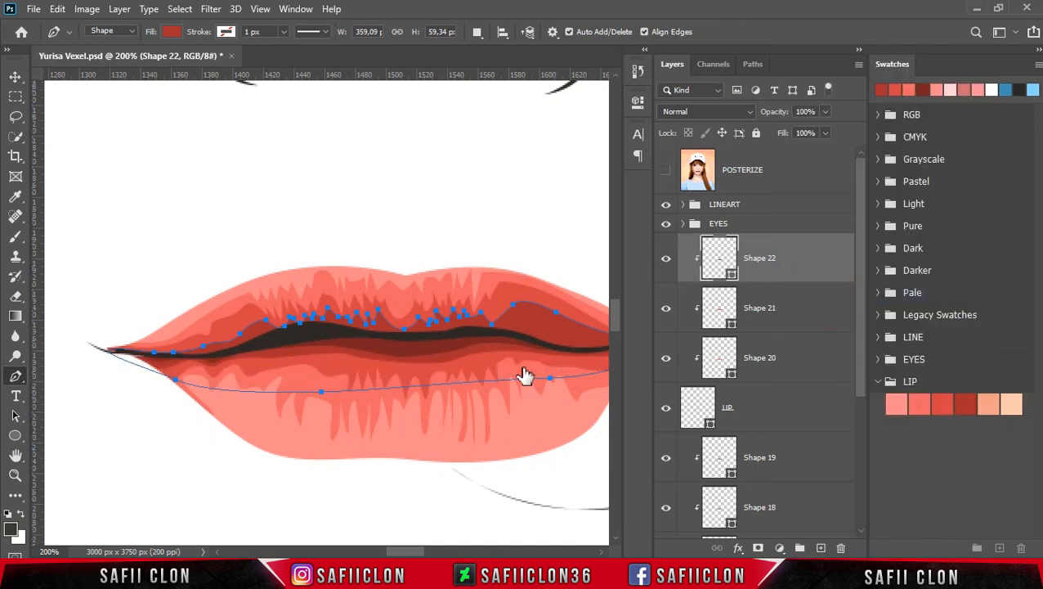
pyautogui.press('Return')
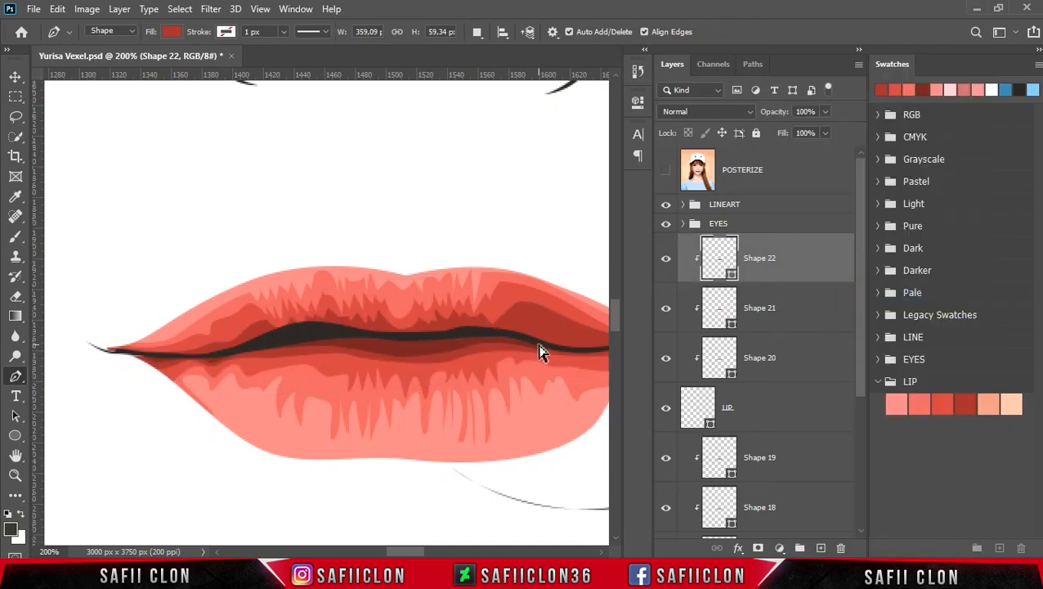
# Step: Start a fourth upper-lip outline on a new layer, following the mouth line from the left mouth corner
pyautogui.click(477, 31)
pyautogui.click(499, 52)
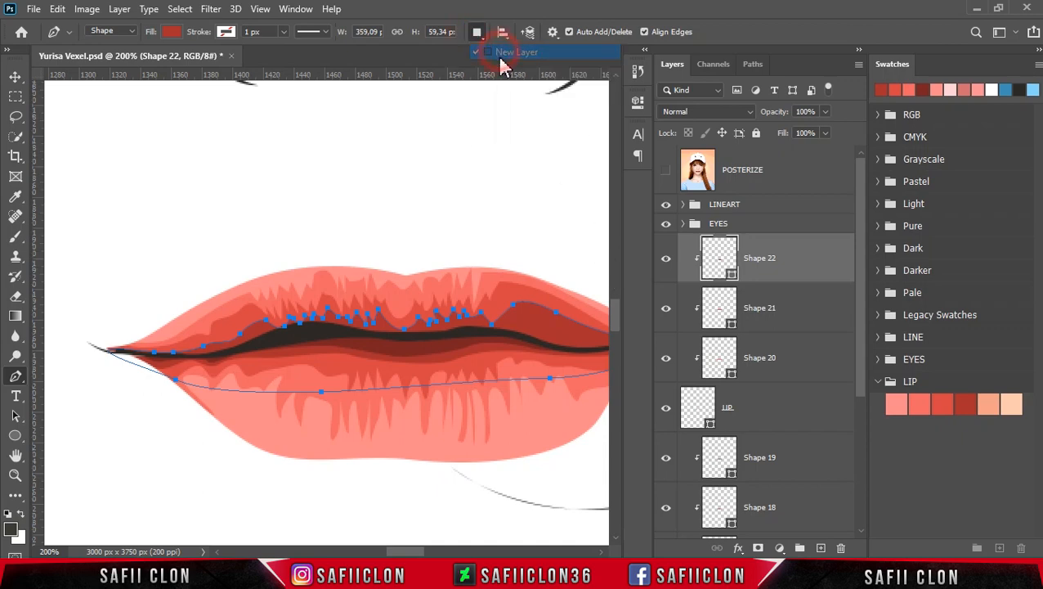
pyautogui.click(163, 360)
pyautogui.click(193, 355)
pyautogui.moveTo(230, 345); pyautogui.dragTo(394, 334)
# Step: Continue the fourth upper-lip outline with tiny spikes along the mouth line past the lip centre, about 235 px wide
pyautogui.click(337, 320)
pyautogui.click(351, 327)
pyautogui.click(356, 322)
pyautogui.click(364, 327)
pyautogui.click(372, 325)
pyautogui.click(377, 330)
pyautogui.moveTo(421, 329); pyautogui.dragTo(424, 324)
pyautogui.click(438, 328)
pyautogui.click(452, 323)
pyautogui.moveTo(491, 325); pyautogui.dragTo(527, 327)
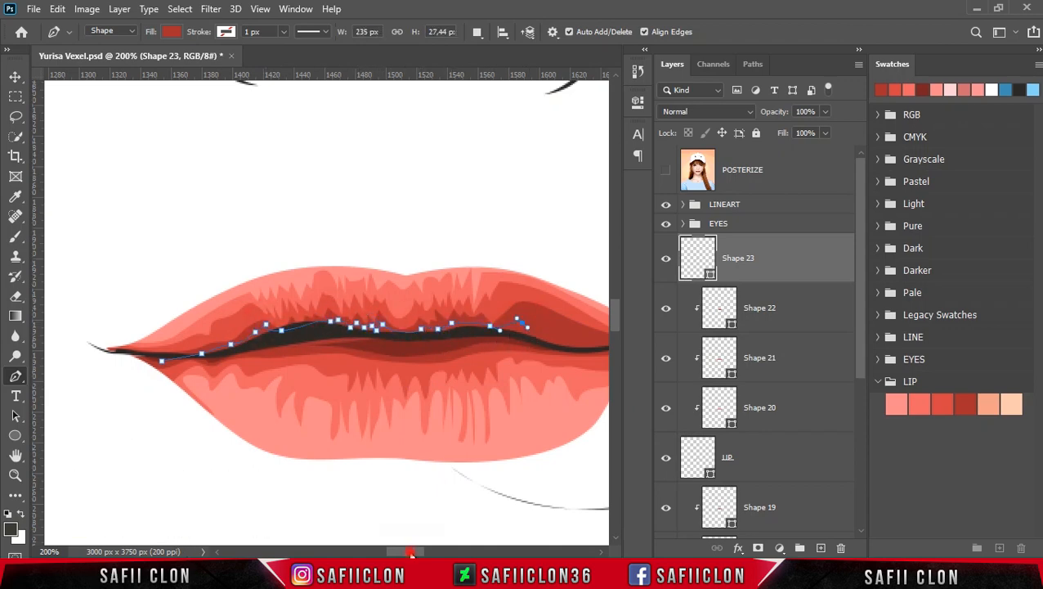
# Step: Extend the fourth upper-lip outline to the right mouth corner and close it across the lower lip, about 319 px wide and 51 px high
pyautogui.moveTo(411, 552); pyautogui.dragTo(430, 552)
pyautogui.moveTo(355, 343); pyautogui.dragTo(375, 340)
pyautogui.moveTo(251, 388); pyautogui.dragTo(219, 393)
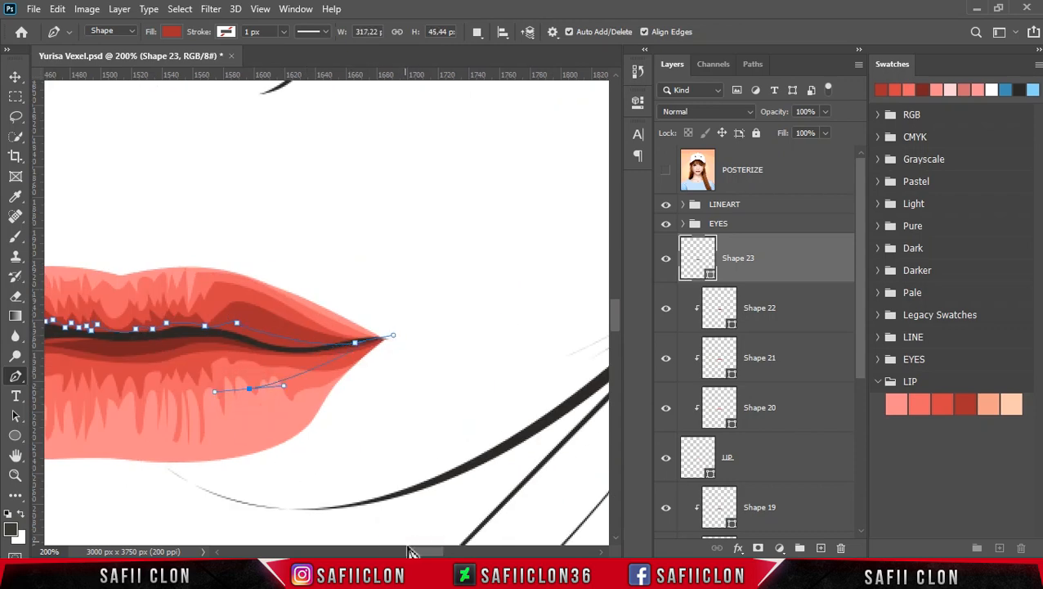
pyautogui.moveTo(415, 552); pyautogui.dragTo(388, 552)
pyautogui.moveTo(307, 390); pyautogui.dragTo(282, 376)
pyautogui.click(276, 360)
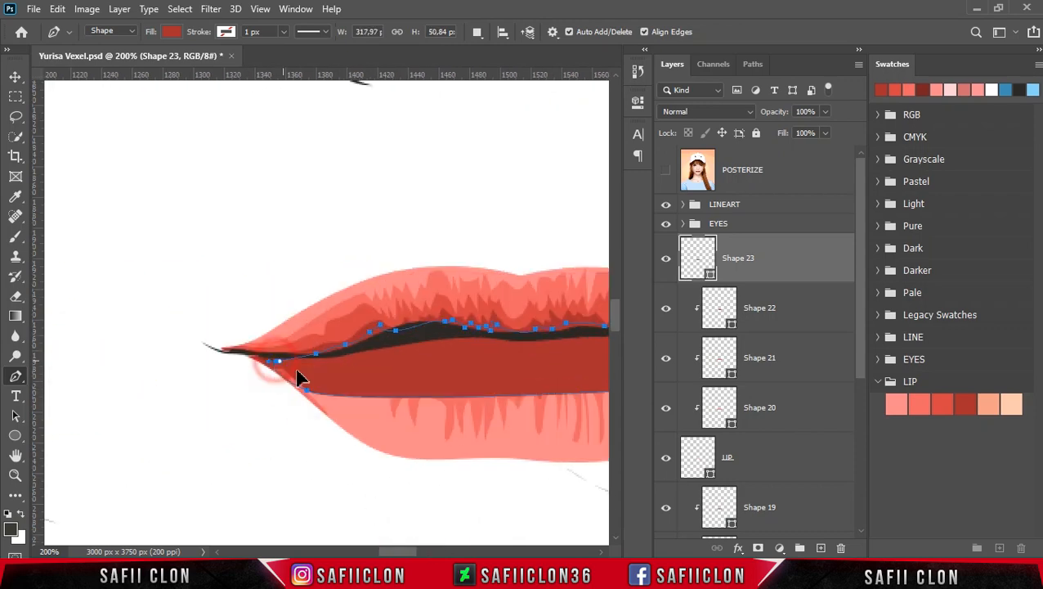
# Step: Fill the fourth upper-lip shape with dark red 7a2323 sampled from the left mouth corner and clip it to UP
pyautogui.doubleClick(711, 276)
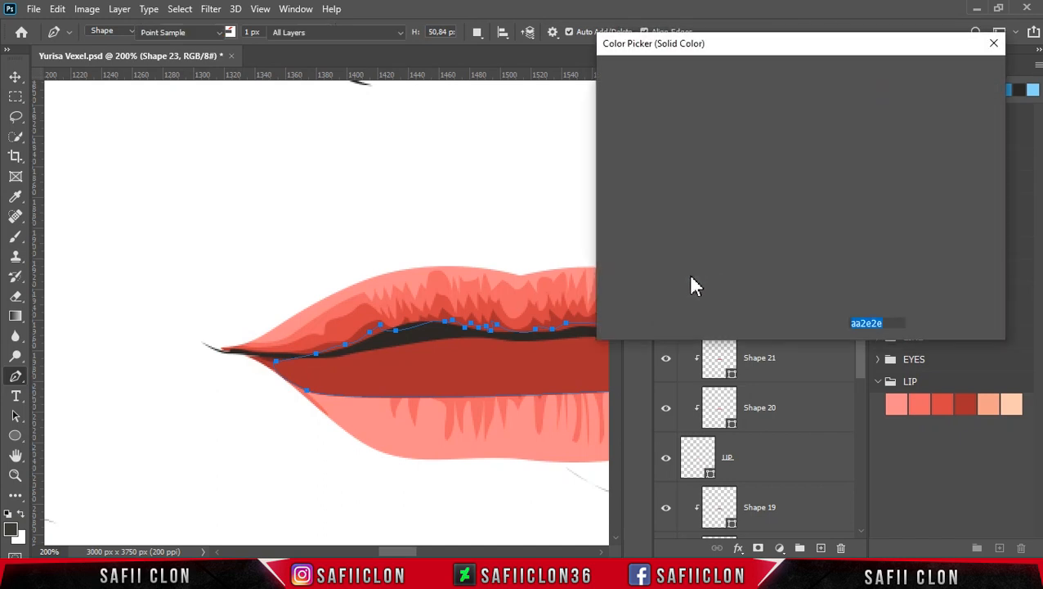
pyautogui.click(270, 357)
pyautogui.click(952, 73)
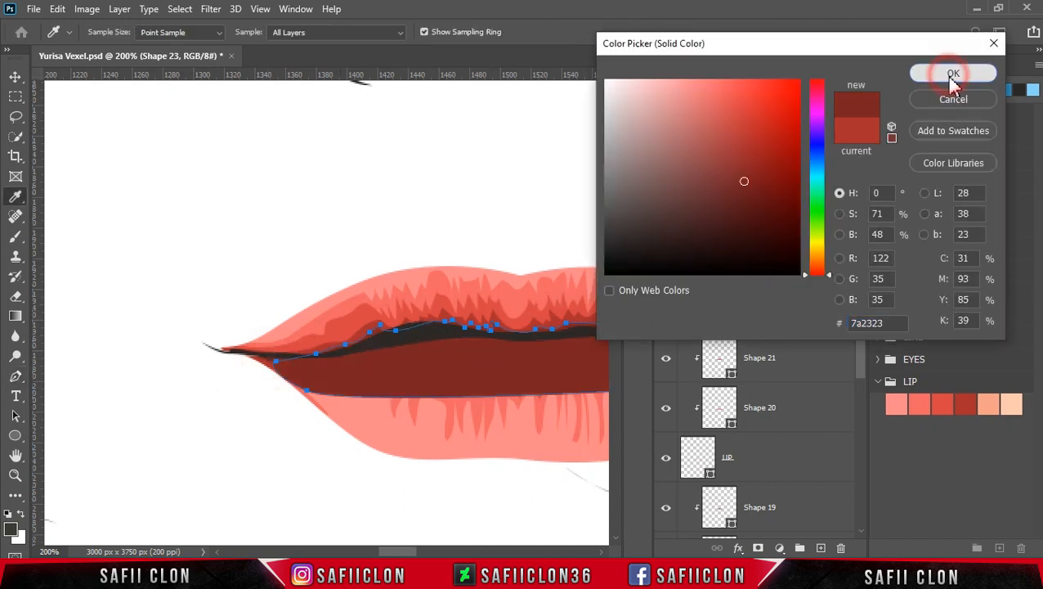
pyautogui.rightClick(780, 258)
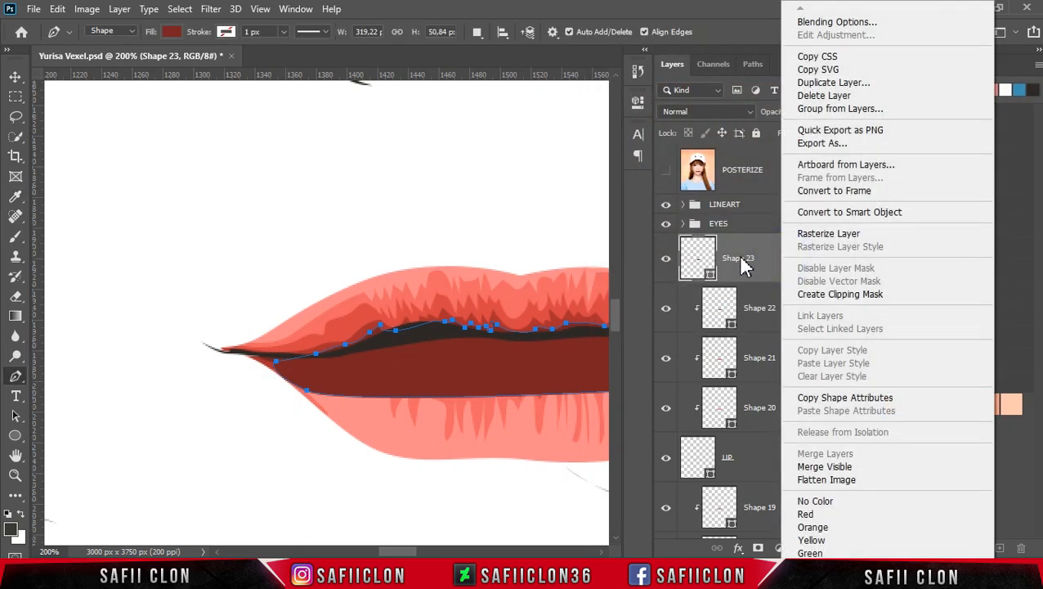
pyautogui.click(818, 294)
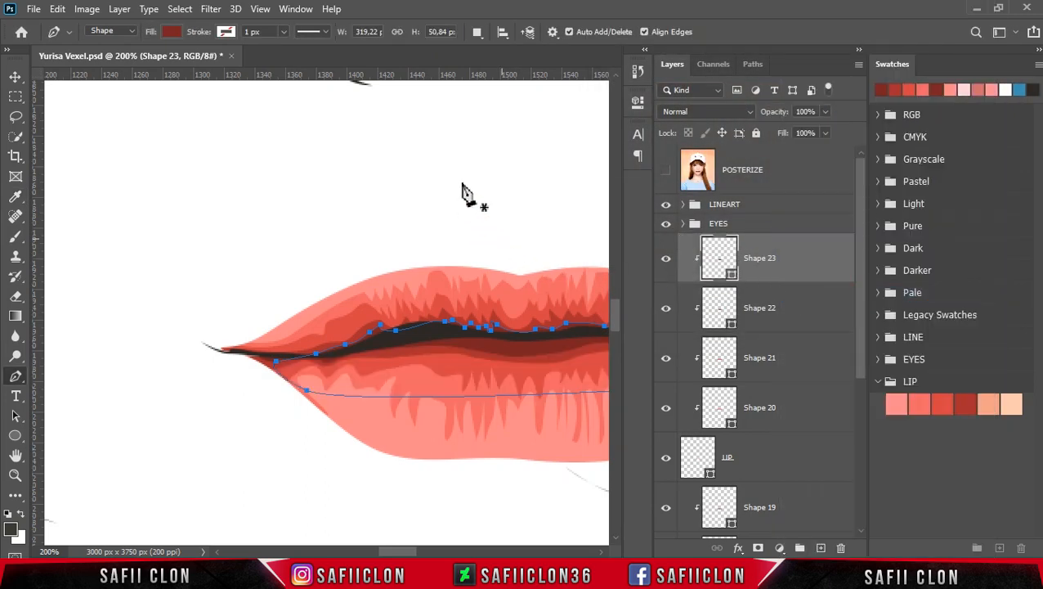
pyautogui.press('Escape')
# Step: Examine the shaded lips within the whole portrait and again up close
pyautogui.hotkey('ctrl', '-')
pyautogui.hotkey('ctrl', '-')
pyautogui.hotkey('ctrl', '-')
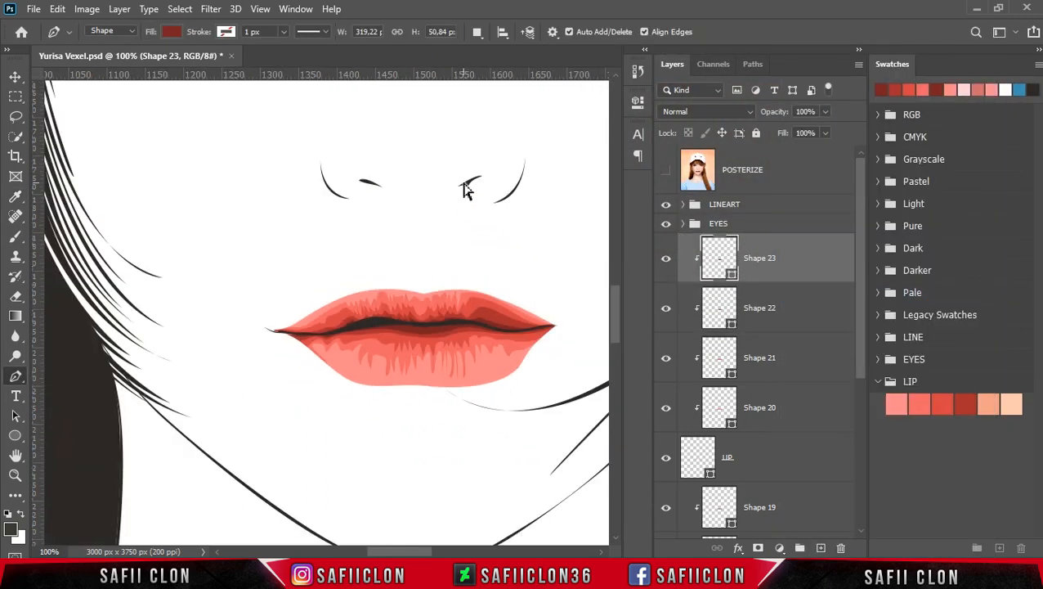
pyautogui.hotkey('ctrl', '-')
pyautogui.hotkey('ctrl', '-')
pyautogui.hotkey('ctrl', '-')
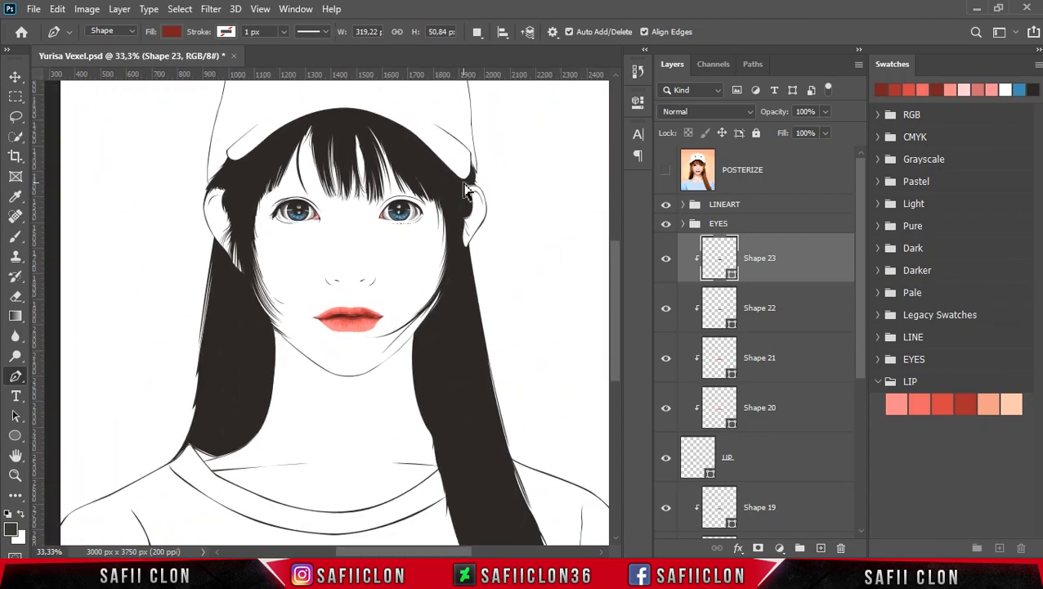
pyautogui.hotkey('ctrl', '+')
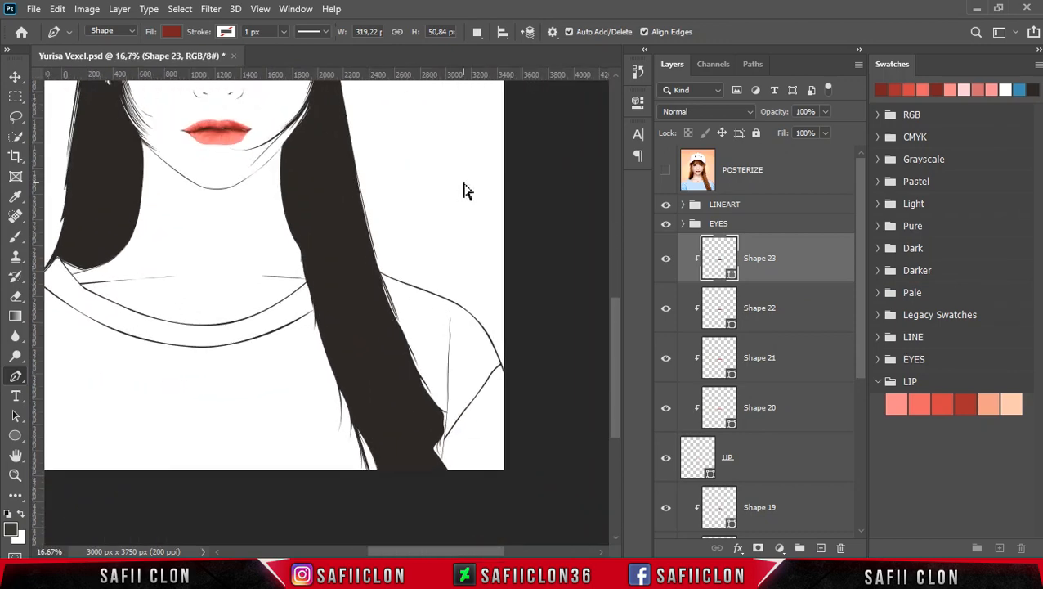
pyautogui.moveTo(620, 327); pyautogui.dragTo(629, 264)
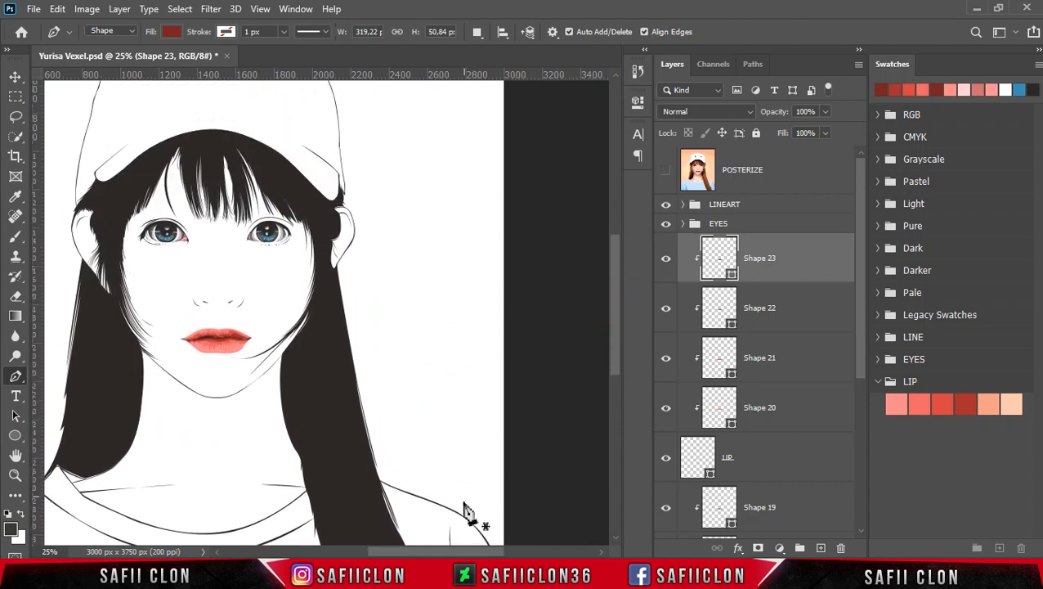
pyautogui.moveTo(460, 554); pyautogui.dragTo(432, 553)
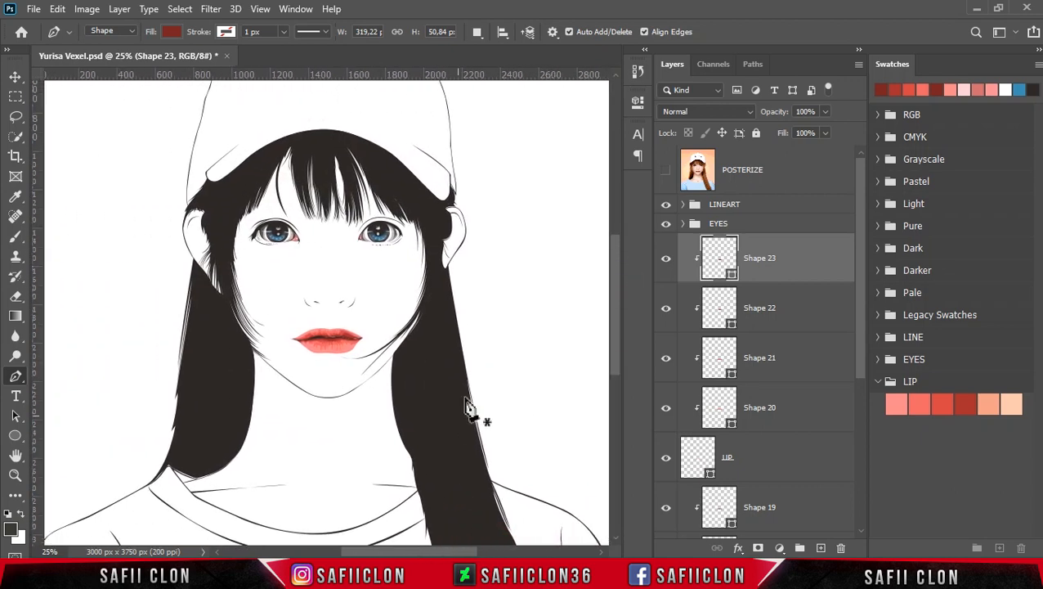
pyautogui.hotkey('ctrl', '+')
pyautogui.hotkey('ctrl', '+')
pyautogui.hotkey('ctrl', '+')
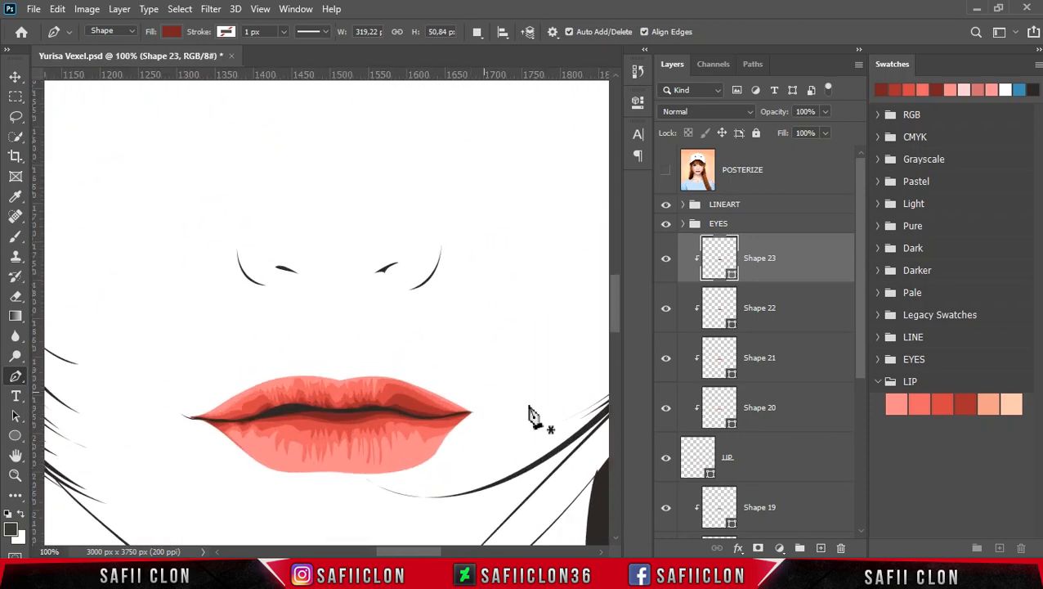
pyautogui.scroll(-5, 617, 318)
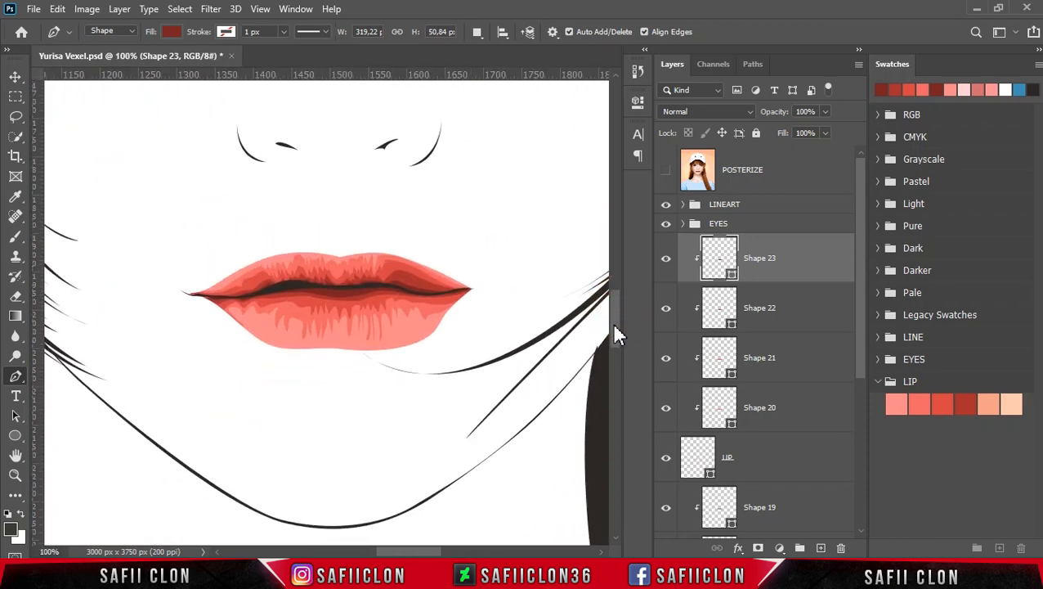
# Step: Reshape the lower edge of the DOWN shape by moving its anchor points upward, making the shape about 81 px high
pyautogui.moveTo(860, 298); pyautogui.dragTo(861, 412)
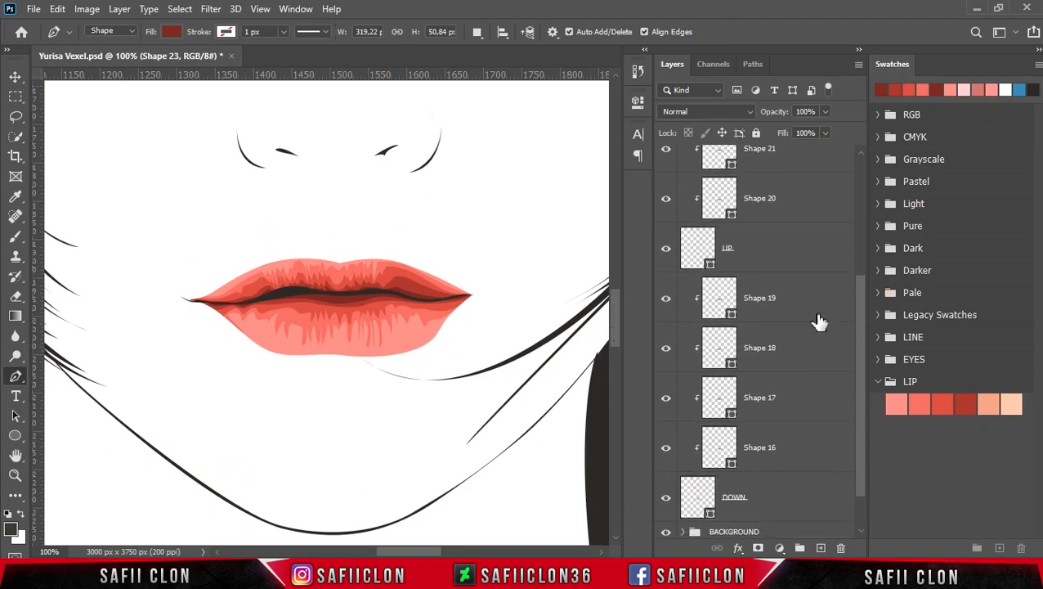
pyautogui.click(801, 497)
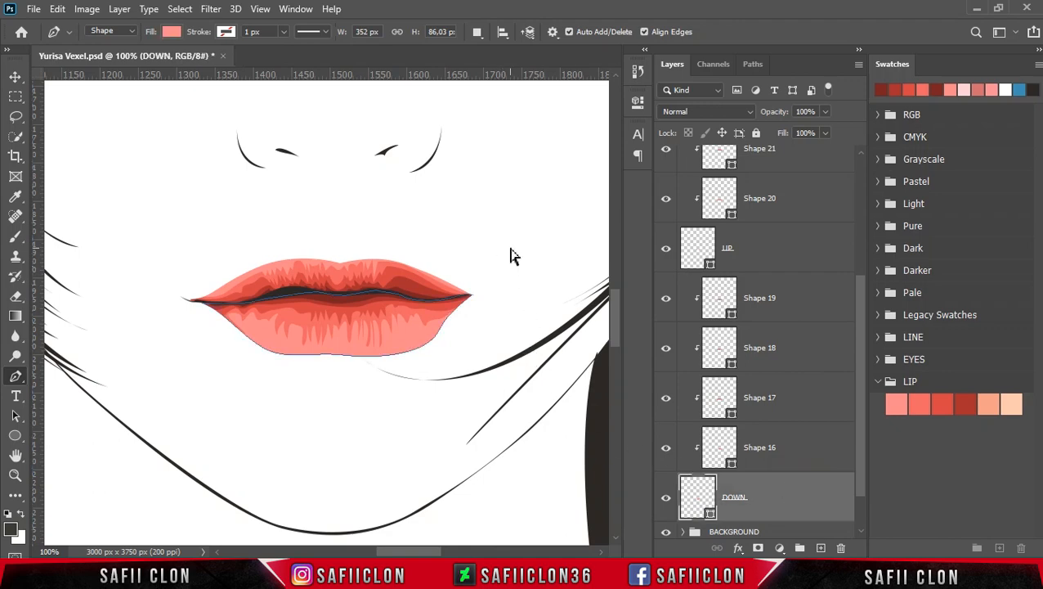
pyautogui.hotkey('ctrl', '+')
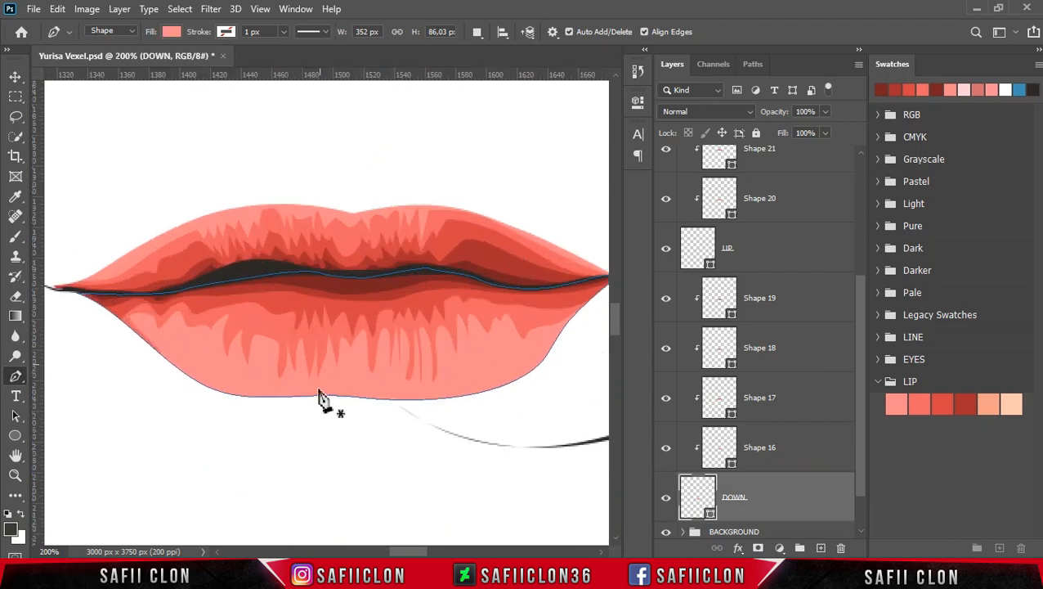
pyautogui.keyDown('ctrl'); pyautogui.click(281, 399); pyautogui.keyUp('ctrl')
pyautogui.moveTo(205, 385); pyautogui.dragTo(198, 375)
pyautogui.moveTo(539, 363); pyautogui.dragTo(543, 354)
pyautogui.moveTo(360, 396); pyautogui.dragTo(357, 390)
pyautogui.moveTo(197, 376); pyautogui.dragTo(204, 380)
pyautogui.moveTo(543, 354); pyautogui.dragTo(537, 358)
pyautogui.moveTo(204, 380); pyautogui.dragTo(202, 377)
pyautogui.moveTo(251, 399); pyautogui.dragTo(244, 396)
pyautogui.keyDown('ctrl'); pyautogui.click(368, 417); pyautogui.keyUp('ctrl')
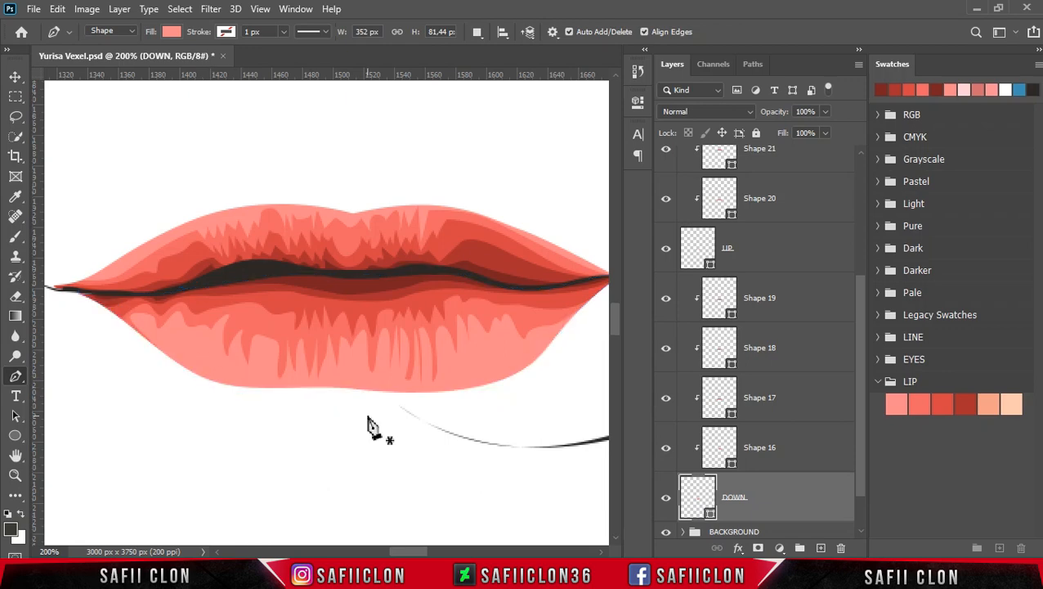
# Step: Examine the reshaped lower lip within the portrait and again up close
pyautogui.hotkey('ctrl', '-')
pyautogui.hotkey('ctrl', '-')
pyautogui.hotkey('ctrl', '-')
pyautogui.hotkey('ctrl', '-')
pyautogui.hotkey('ctrl', '+')
pyautogui.hotkey('ctrl', '+')
pyautogui.hotkey('ctrl', '+')
pyautogui.hotkey('ctrl', '+')
pyautogui.click(357, 390)
pyautogui.moveTo(350, 389); pyautogui.dragTo(297, 378)
pyautogui.hotkey('ctrl', 'z')
pyautogui.hotkey('ctrl', 'z')
pyautogui.moveTo(408, 391); pyautogui.dragTo(353, 384)
pyautogui.hotkey('ctrl', 'z')
pyautogui.hotkey('ctrl', 'z')
pyautogui.hotkey('ctrl', 'z')
# Step: Refine the lower edge of DOWN into a slight upward dip at the lip centre, with the shape about 80.5 px high
pyautogui.click(316, 386)
pyautogui.keyDown('ctrl'); pyautogui.click(389, 398); pyautogui.keyUp('ctrl')
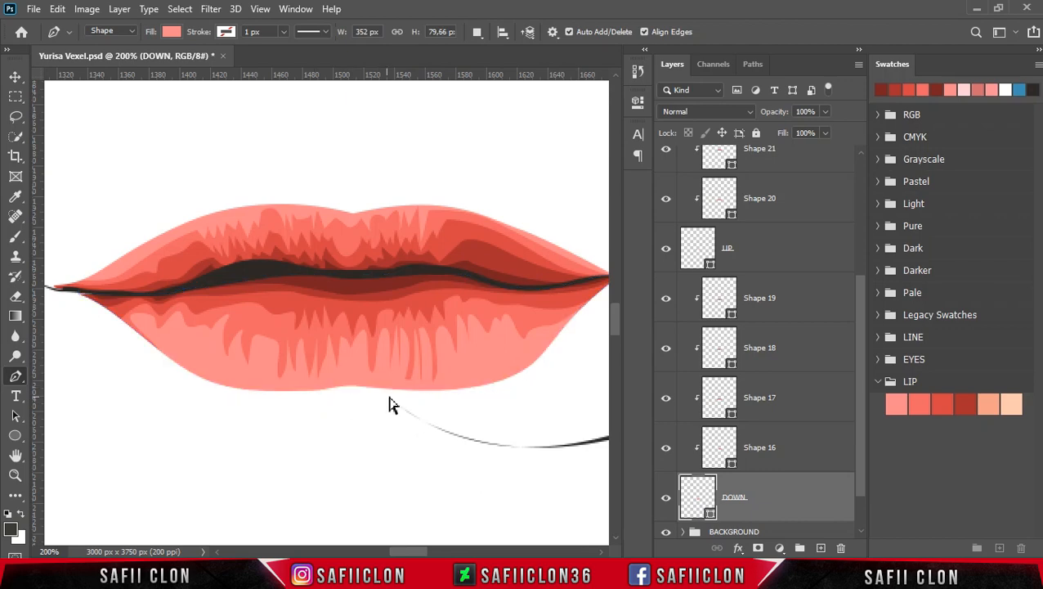
pyautogui.keyDown('ctrl'); pyautogui.click(407, 391); pyautogui.keyUp('ctrl')
pyautogui.keyDown('ctrl'); pyautogui.click(399, 404); pyautogui.keyUp('ctrl')
pyautogui.moveTo(326, 389); pyautogui.dragTo(325, 387)
pyautogui.keyDown('ctrl'); pyautogui.click(384, 405); pyautogui.keyUp('ctrl')
# Step: Group all lip layers from DOWN up to Shape 23 into a group named LIP
pyautogui.hotkey('ctrl', '-')
pyautogui.hotkey('ctrl', '-')
pyautogui.hotkey('ctrl', '-')
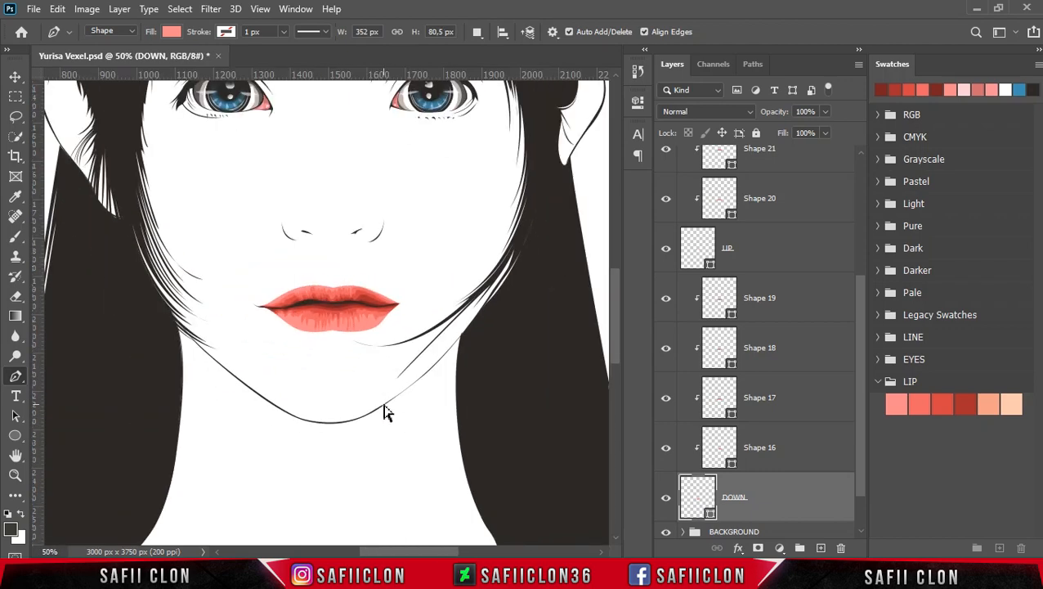
pyautogui.hotkey('ctrl', '-')
pyautogui.hotkey('ctrl', '-')
pyautogui.hotkey('ctrl', '-')
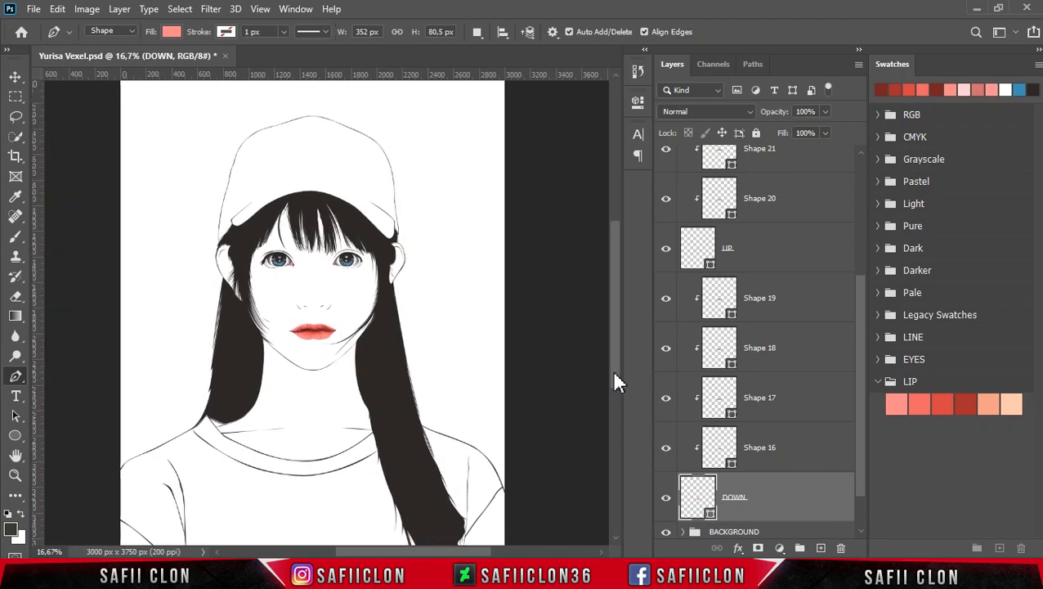
pyautogui.moveTo(615, 373); pyautogui.dragTo(615, 371)
pyautogui.click(812, 496)
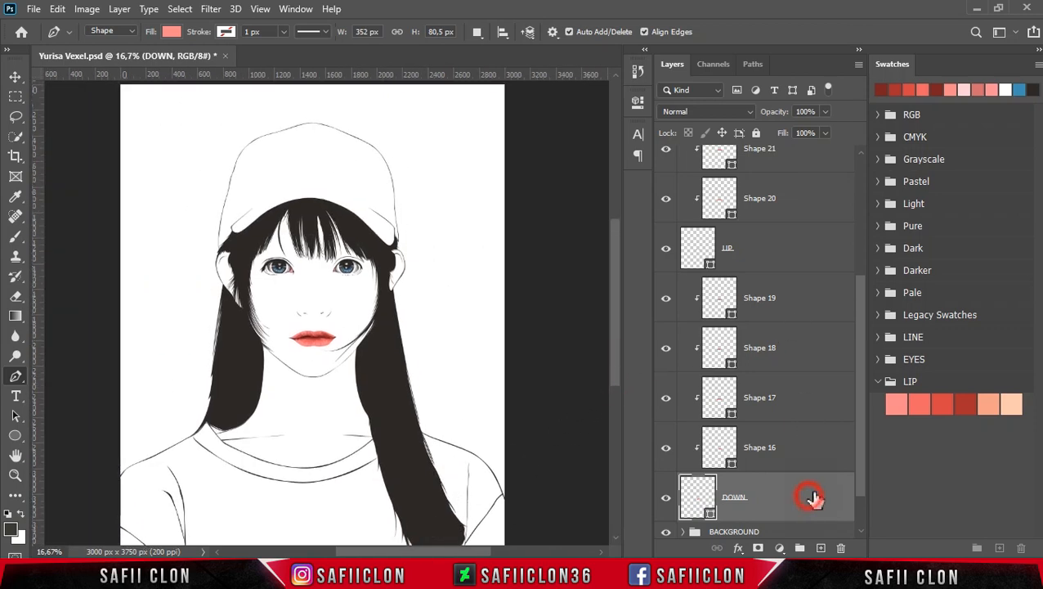
pyautogui.moveTo(861, 452); pyautogui.dragTo(827, 295)
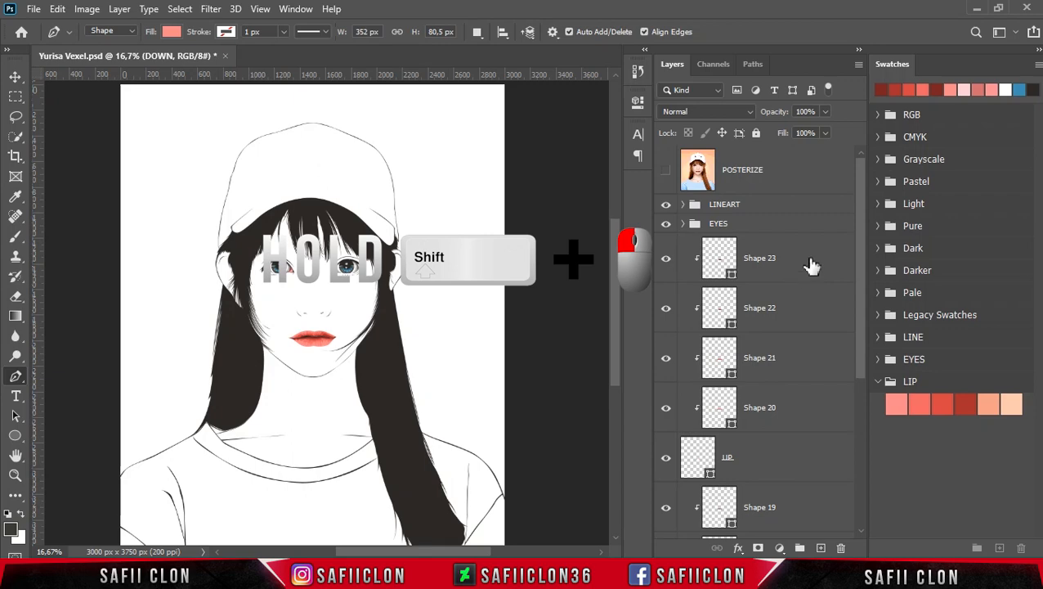
pyautogui.keyDown('shift'); pyautogui.click(812, 264); pyautogui.keyUp('shift')
pyautogui.rightClick(800, 256)
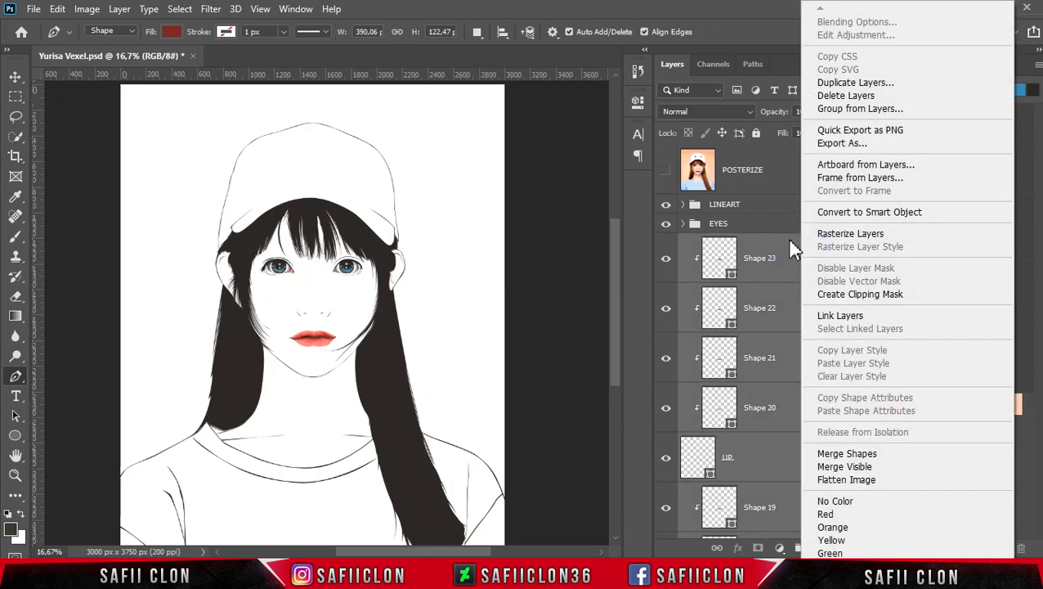
pyautogui.click(854, 108)
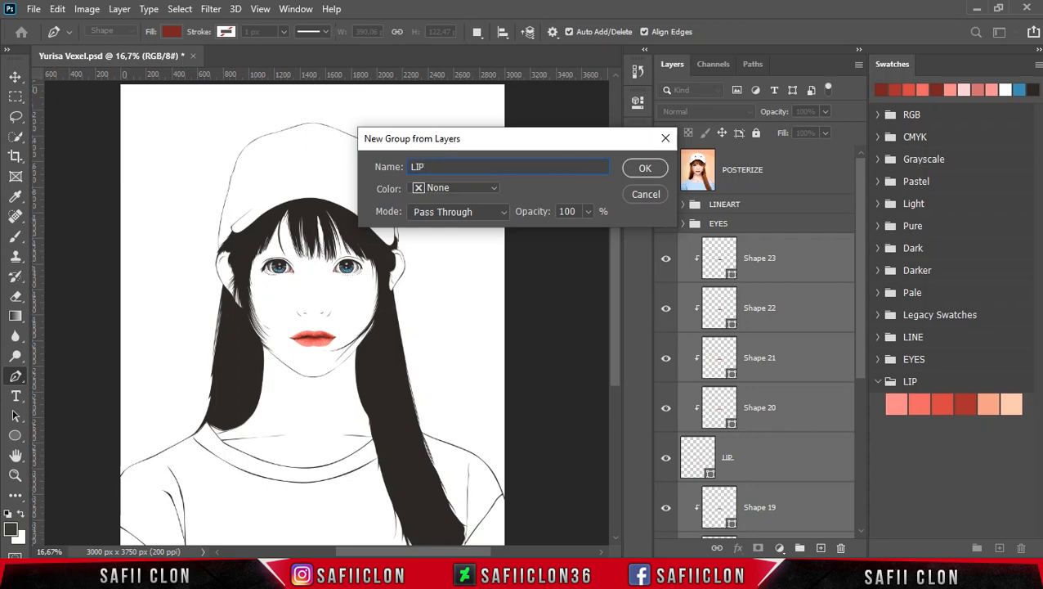
pyautogui.click(643, 169)
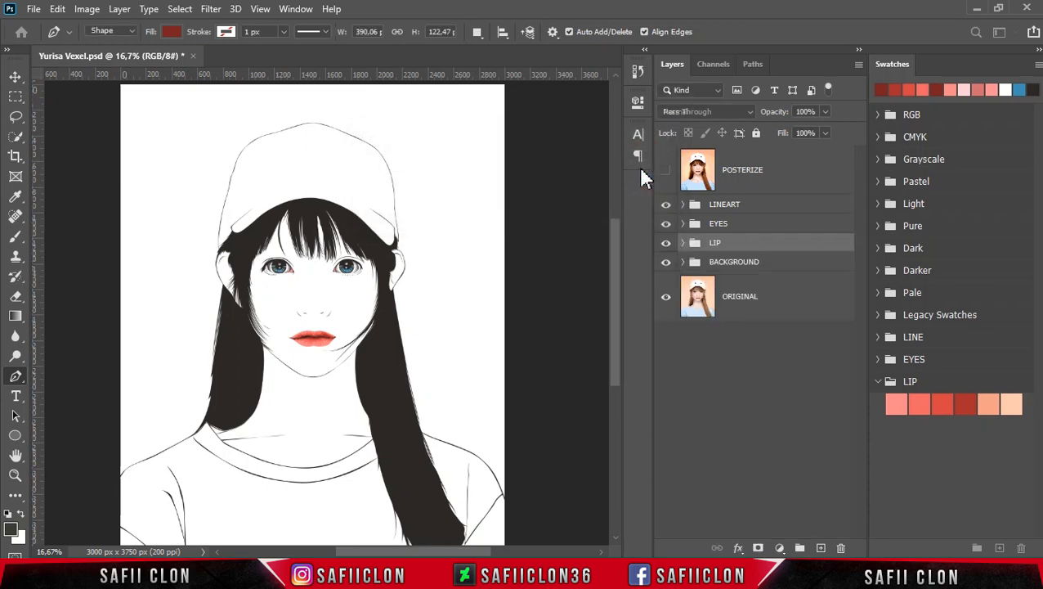
# Step: Check the LIP group's visibility and examine the grouped lips up close
pyautogui.click(666, 242)
pyautogui.hotkey('ctrl', '+')
pyautogui.hotkey('ctrl', '+')
pyautogui.hotkey('ctrl', '+')
pyautogui.hotkey('ctrl', '+')
pyautogui.moveTo(616, 274); pyautogui.dragTo(612, 280)
pyautogui.click(771, 243)
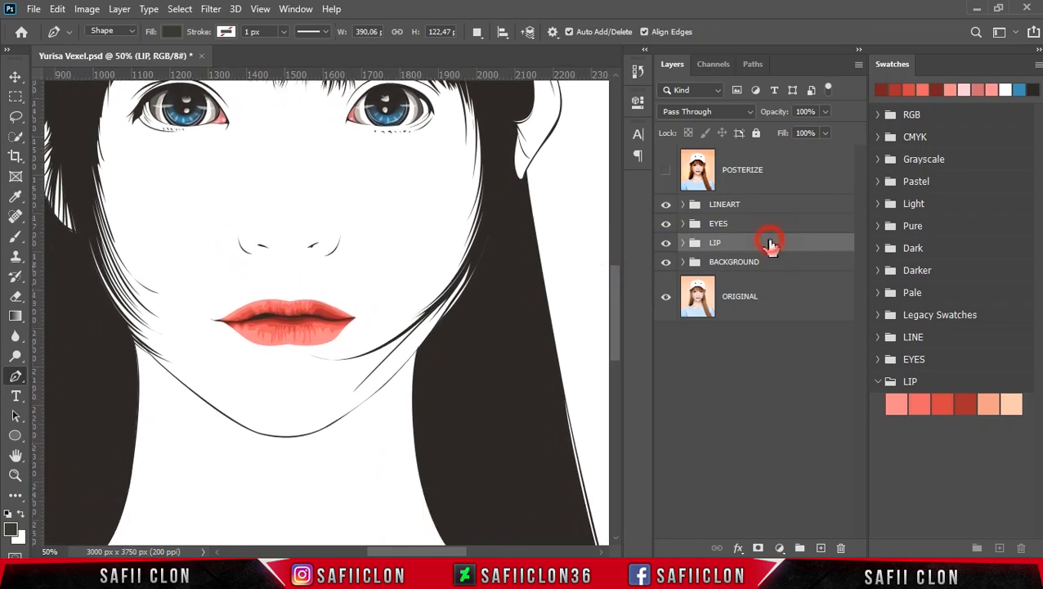
pyautogui.hotkey('ctrl', '+')
pyautogui.hotkey('ctrl', '+')
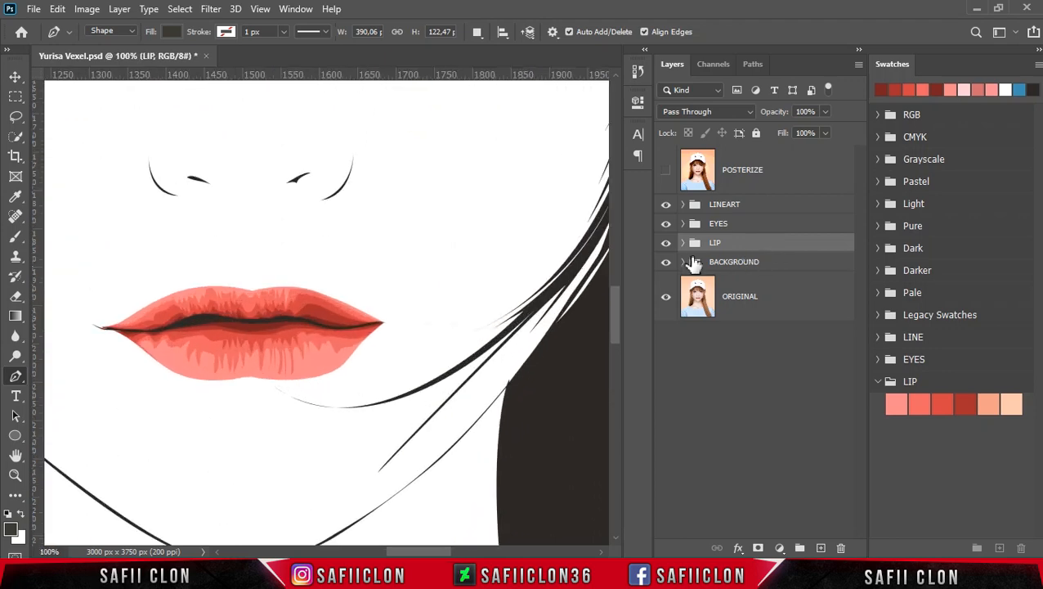
# Step: Expand the LIP group, select Shape 23 and set the Pen tool to draw its shape on a new layer
pyautogui.click(682, 243)
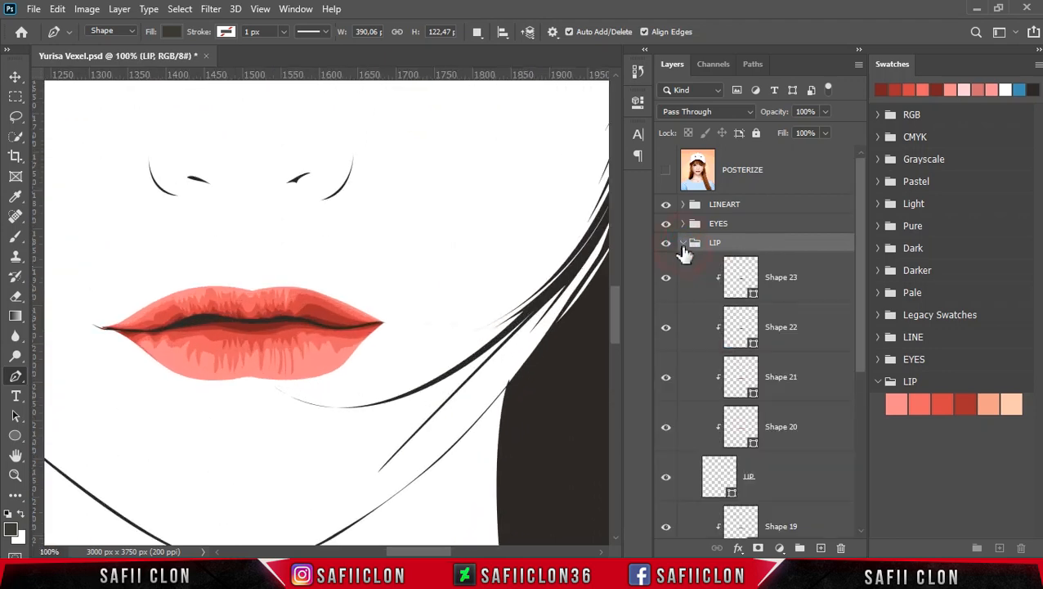
pyautogui.click(823, 276)
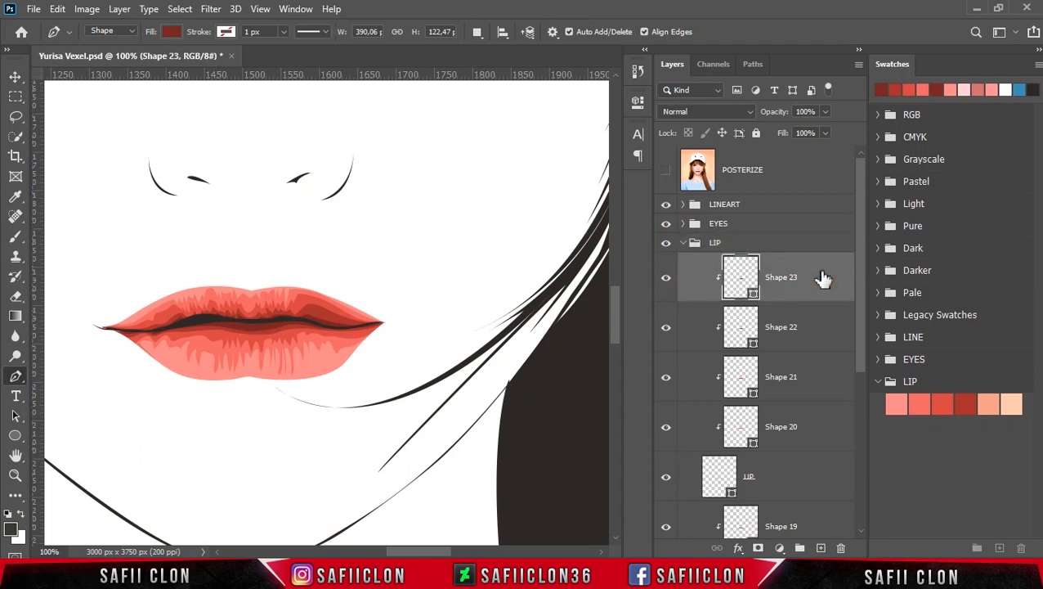
pyautogui.scroll(-5, 853, 291)
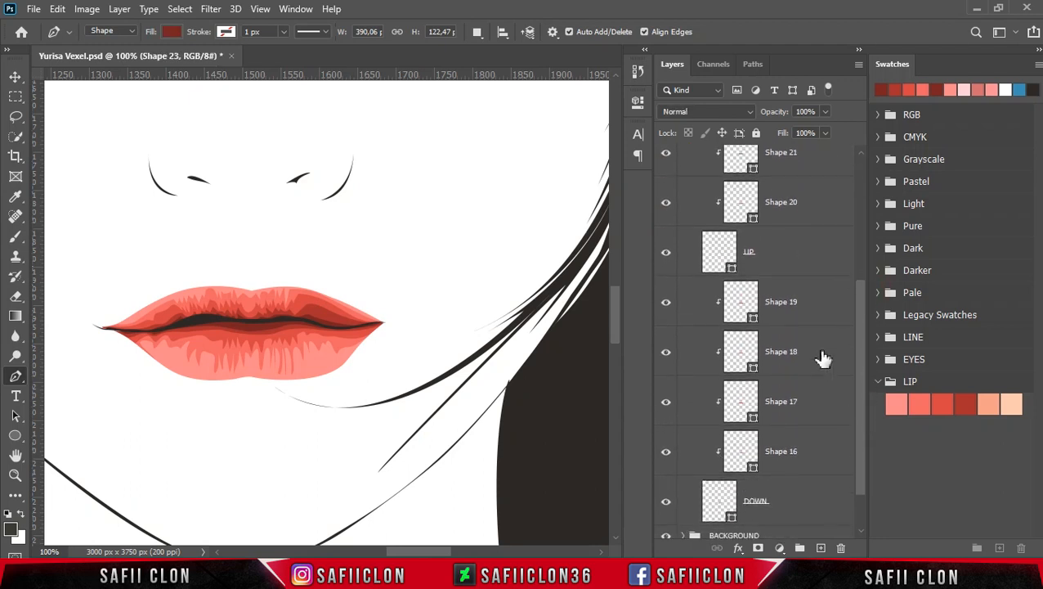
pyautogui.click(824, 314)
pyautogui.moveTo(861, 317); pyautogui.dragTo(858, 183)
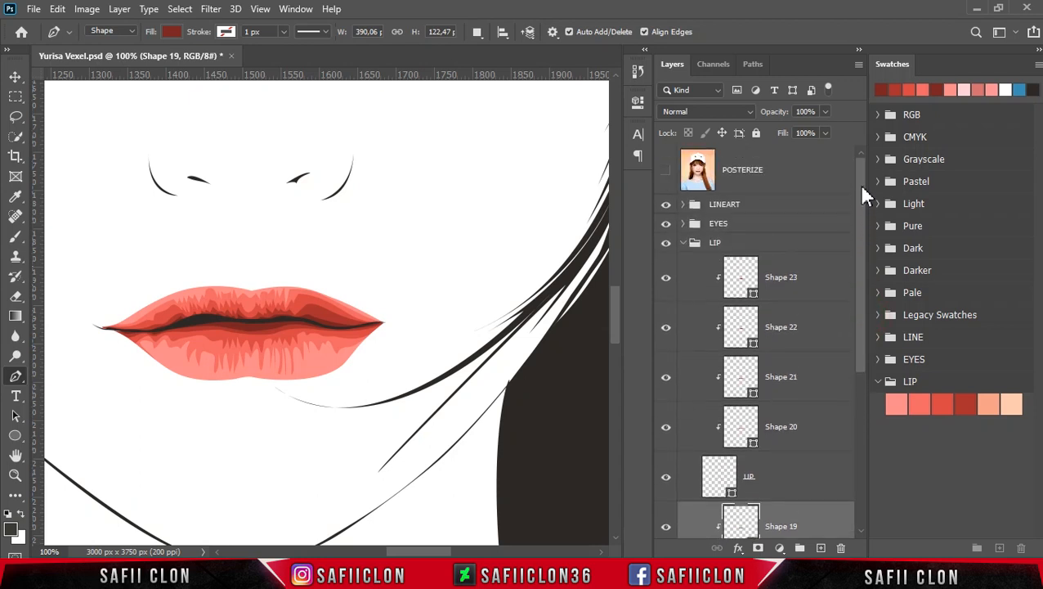
pyautogui.click(820, 282)
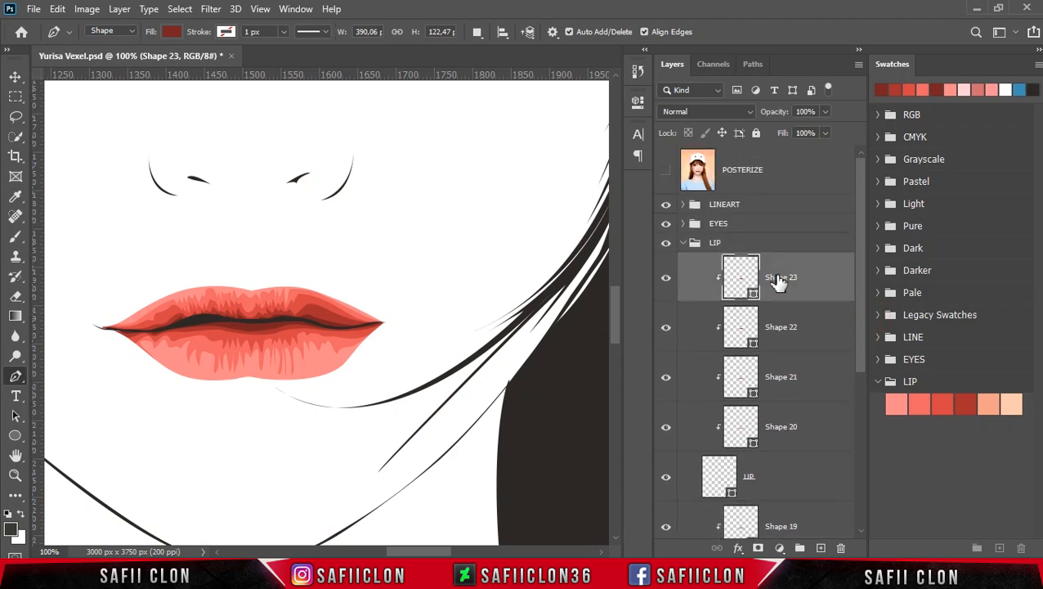
pyautogui.rightClick(16, 376)
pyautogui.click(55, 376)
pyautogui.click(476, 32)
pyautogui.click(490, 52)
# Step: Check the lips against POSTERIZE and draw a thin crescent along the lower lip's left edge, about 65 px wide and 42 px high
pyautogui.click(666, 172)
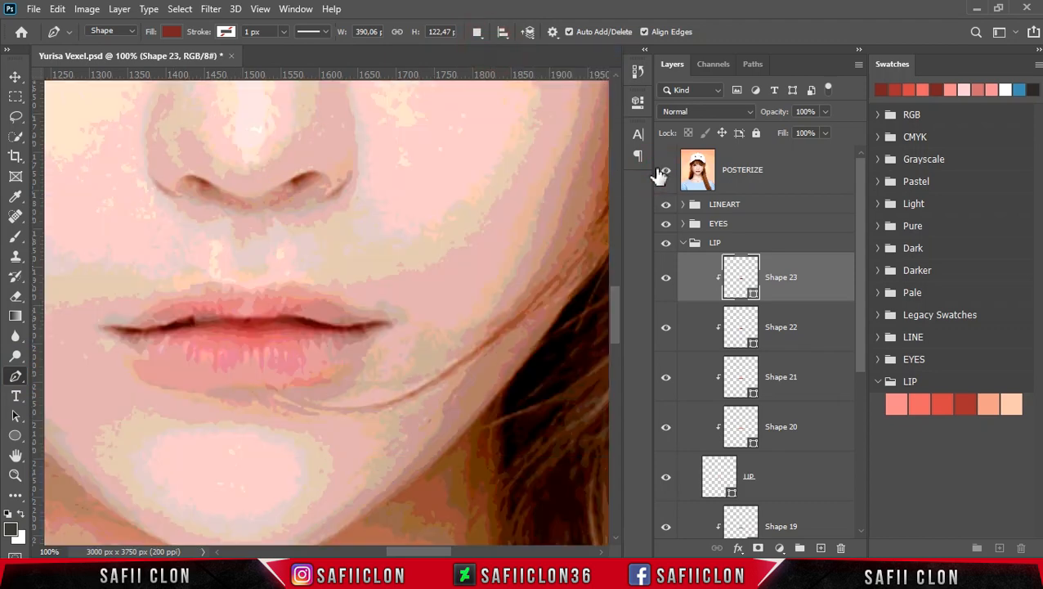
pyautogui.moveTo(437, 551); pyautogui.dragTo(423, 554)
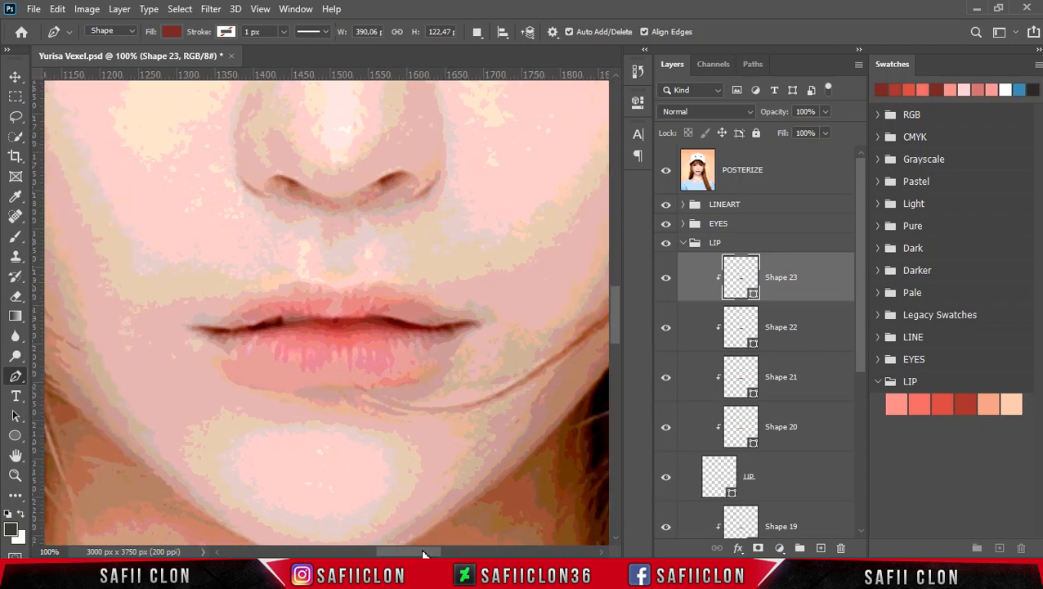
pyautogui.hotkey('ctrl', '+')
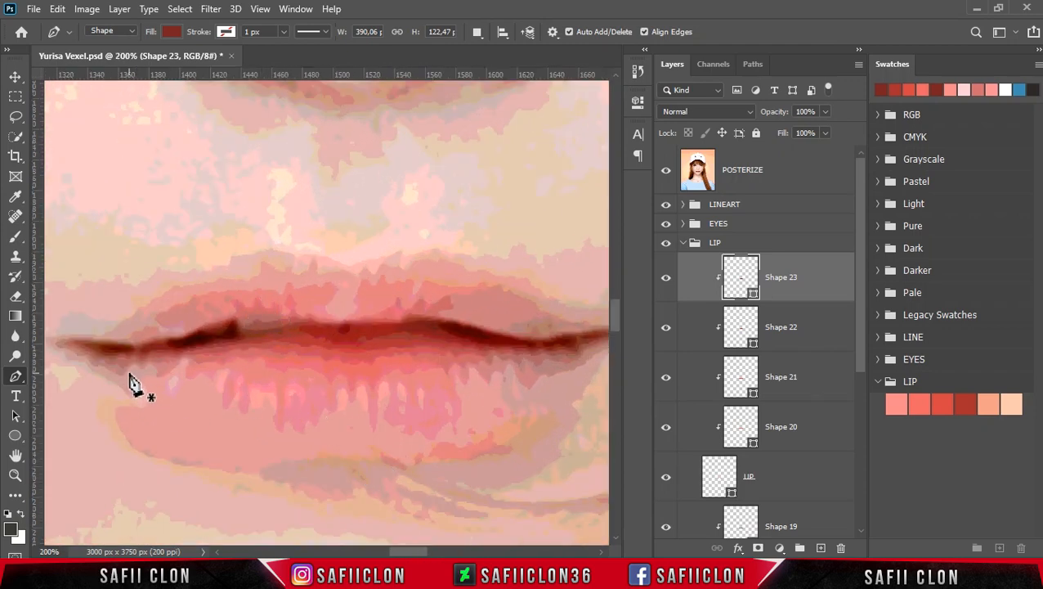
pyautogui.click(667, 176)
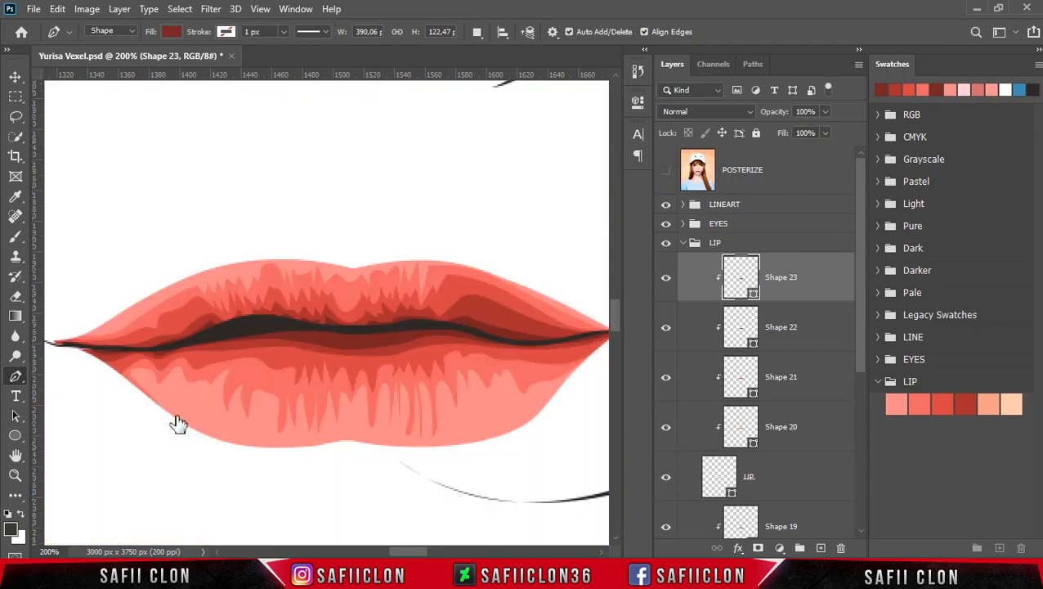
pyautogui.click(129, 370)
pyautogui.moveTo(220, 426)
pyautogui.mouseDown()
pyautogui.moveTo(273, 440)
pyautogui.moveTo(228, 433)
pyautogui.mouseUp()
pyautogui.keyDown('alt'); pyautogui.click(228, 433); pyautogui.keyUp('alt')
pyautogui.moveTo(128, 370); pyautogui.dragTo(93, 326)
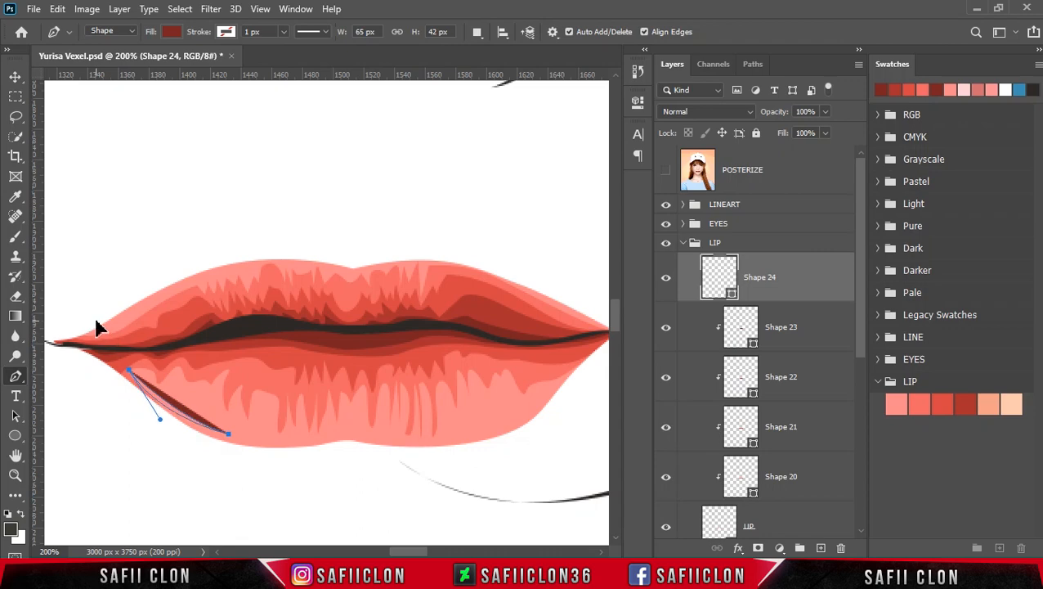
# Step: Fill the crescent with light peach ffc8b0 from the LIP swatches and set the Pen tool to combine shapes
pyautogui.doubleClick(734, 301)
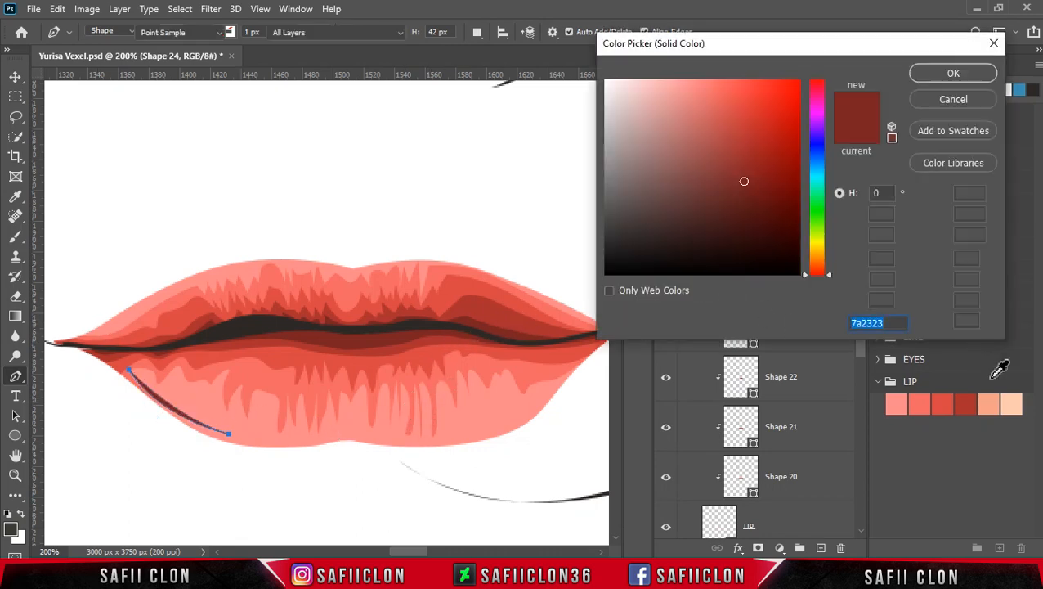
pyautogui.click(992, 401)
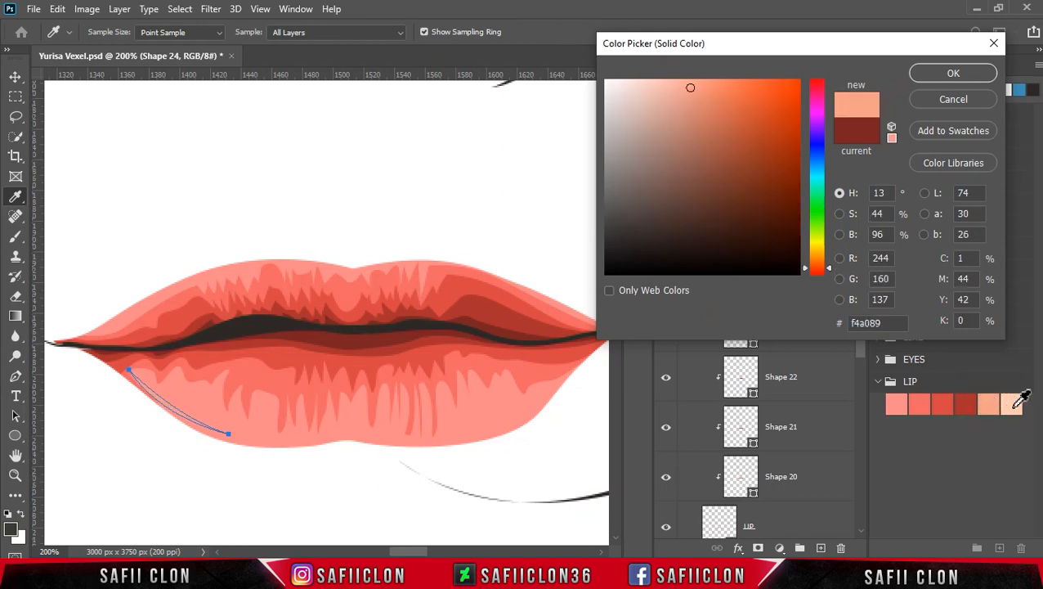
pyautogui.click(1013, 405)
pyautogui.click(954, 75)
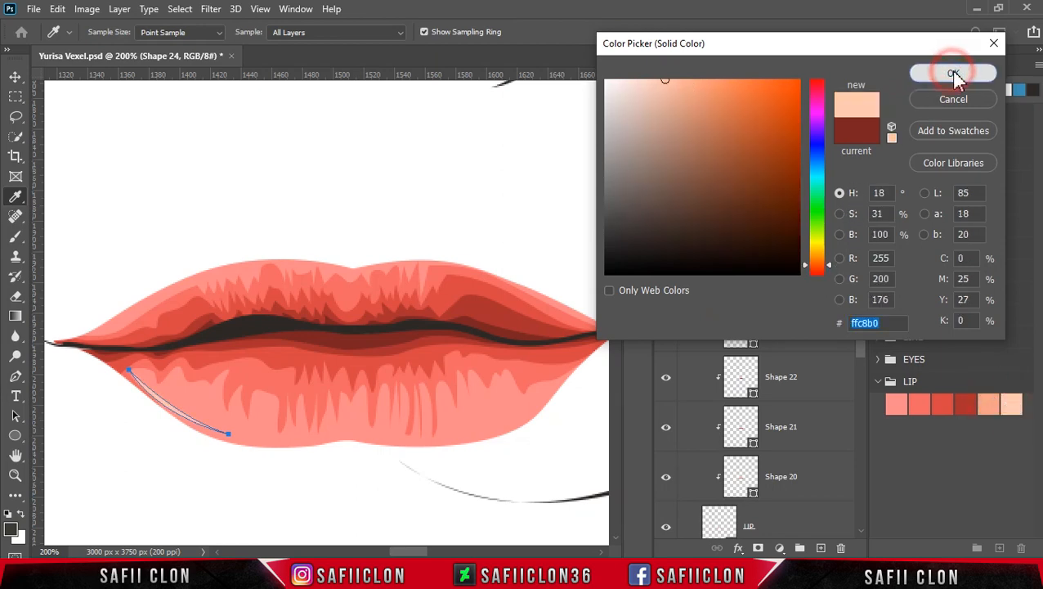
pyautogui.click(477, 32)
pyautogui.click(490, 69)
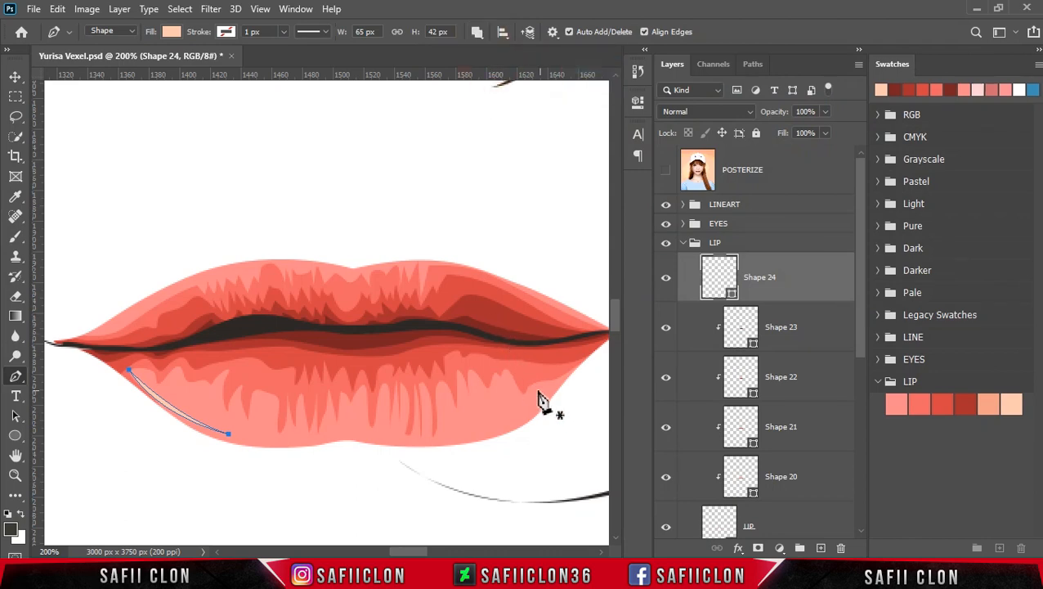
# Step: Add three thin, nearly vertical crescent highlights to the lower lip, one near its left end and two right of centre
pyautogui.click(666, 170)
pyautogui.click(666, 172)
pyautogui.click(176, 373)
pyautogui.moveTo(442, 427); pyautogui.dragTo(436, 396)
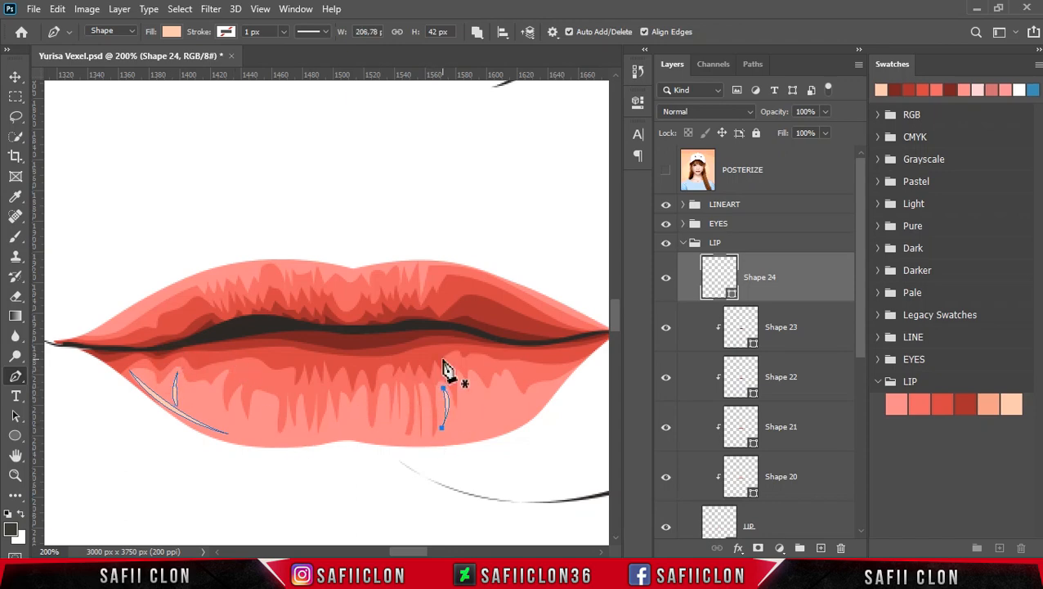
pyautogui.click(402, 389)
# Step: Add two slim, pointed highlights just below the mouth line, one on the left half and one on the right half of the lower lip
pyautogui.click(161, 359)
pyautogui.moveTo(194, 358); pyautogui.dragTo(268, 356)
pyautogui.keyDown('alt'); pyautogui.click(249, 354); pyautogui.keyUp('alt')
pyautogui.moveTo(161, 360); pyautogui.dragTo(123, 369)
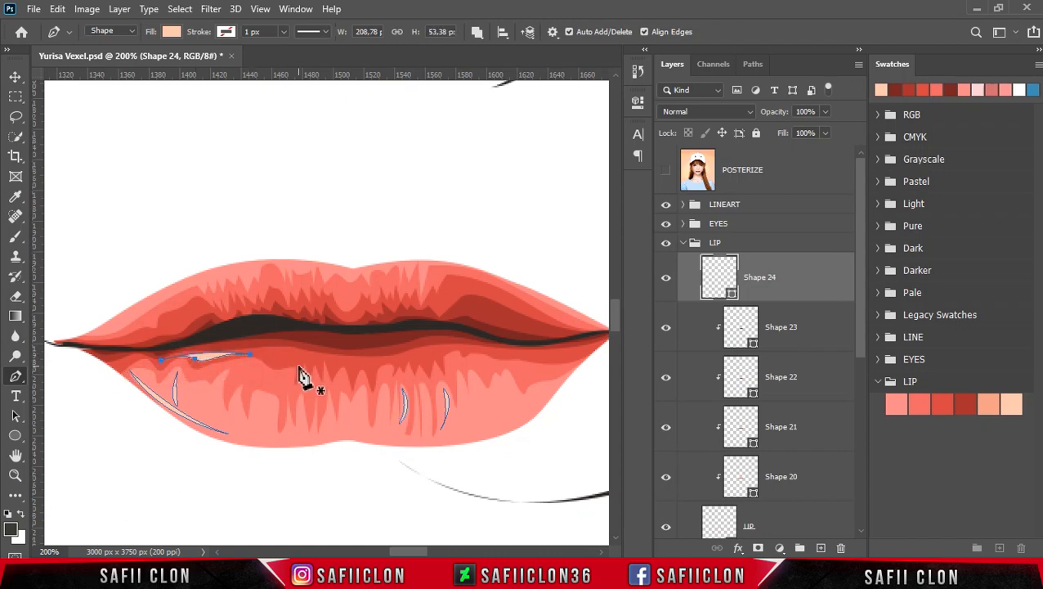
pyautogui.click(478, 349)
pyautogui.click(509, 357)
pyautogui.moveTo(562, 357); pyautogui.dragTo(572, 359)
pyautogui.moveTo(478, 349); pyautogui.dragTo(424, 353)
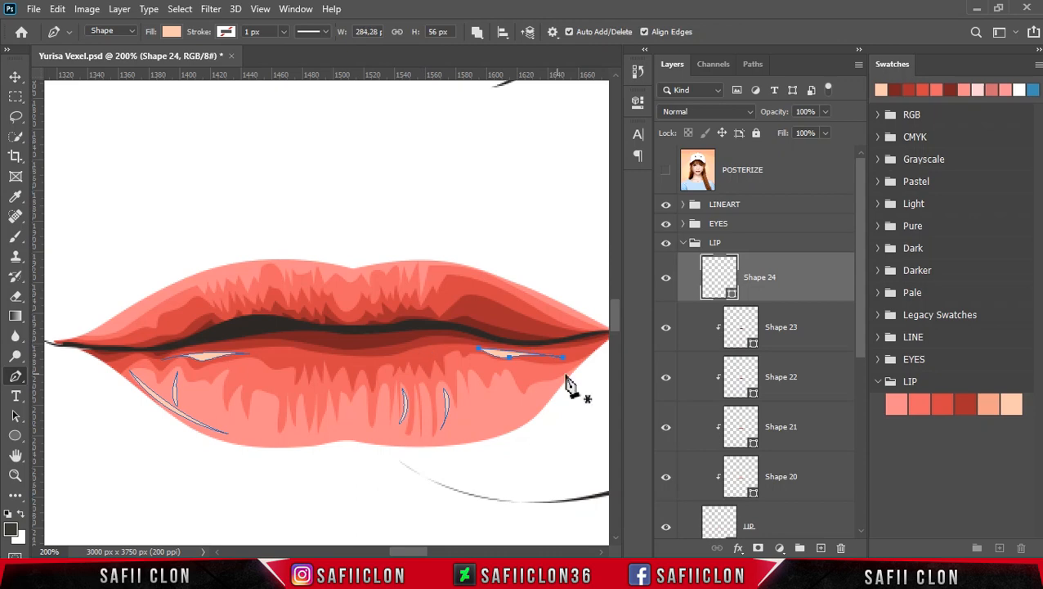
# Step: Add three short highlights below the mouth line near the lip centre and lengthen the inner ends of the two side highlights
pyautogui.click(358, 361)
pyautogui.hotkey('ctrl', '-')
pyautogui.hotkey('ctrl', '-')
pyautogui.hotkey('ctrl', '-')
pyautogui.hotkey('ctrl', '+')
pyautogui.hotkey('ctrl', '+')
pyautogui.hotkey('ctrl', '+')
pyautogui.keyDown('ctrl'); pyautogui.click(306, 358); pyautogui.keyUp('ctrl')
pyautogui.keyDown('ctrl'); pyautogui.click(253, 359); pyautogui.keyUp('ctrl')
pyautogui.keyDown('ctrl'); pyautogui.click(483, 355); pyautogui.keyUp('ctrl')
# Step: Add a vertical crescent highlight right of the existing pair and a thin crescent along the lower lip's right edge
pyautogui.click(475, 378)
pyautogui.moveTo(473, 416); pyautogui.dragTo(461, 425)
pyautogui.click(476, 378)
pyautogui.click(566, 374)
pyautogui.moveTo(491, 430); pyautogui.dragTo(445, 440)
pyautogui.moveTo(568, 374); pyautogui.dragTo(589, 334)
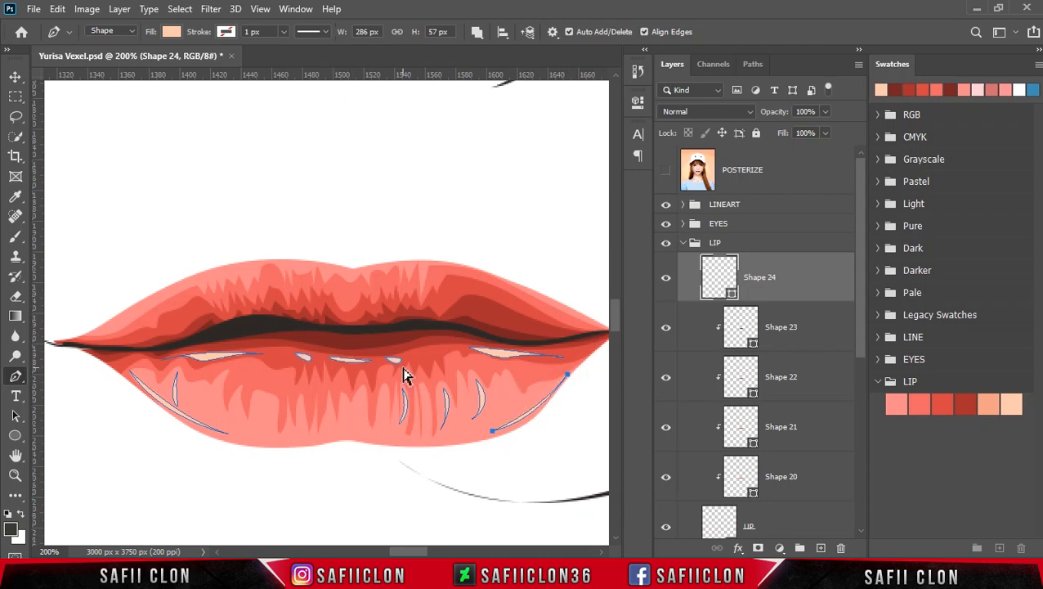
# Step: On a new shape layer, trace the lower lip just inside its bottom edge from the left mouth corner to the right one
pyautogui.hotkey('ctrl', '-')
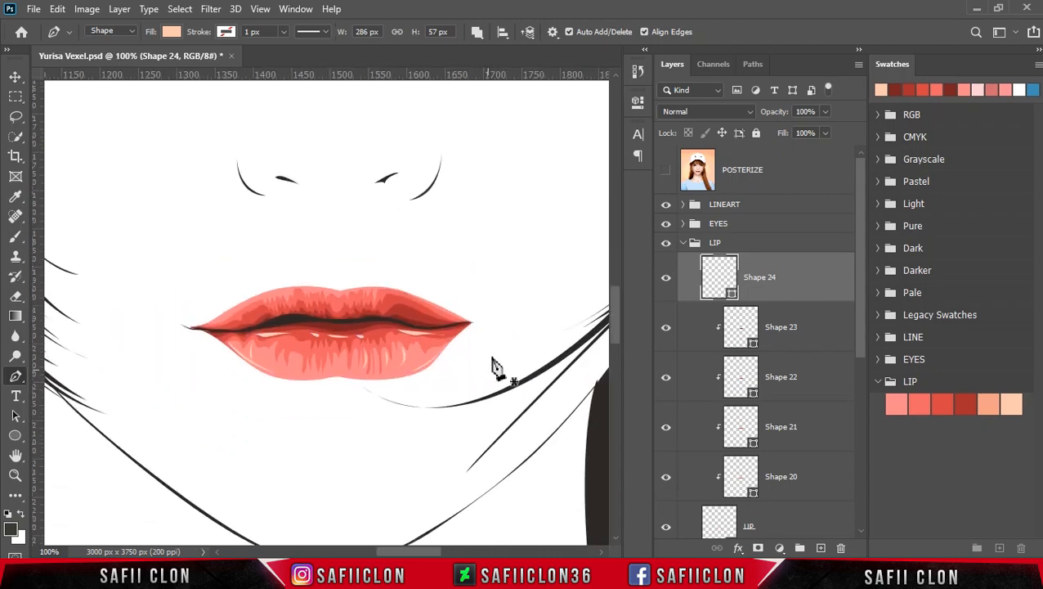
pyautogui.click(822, 328)
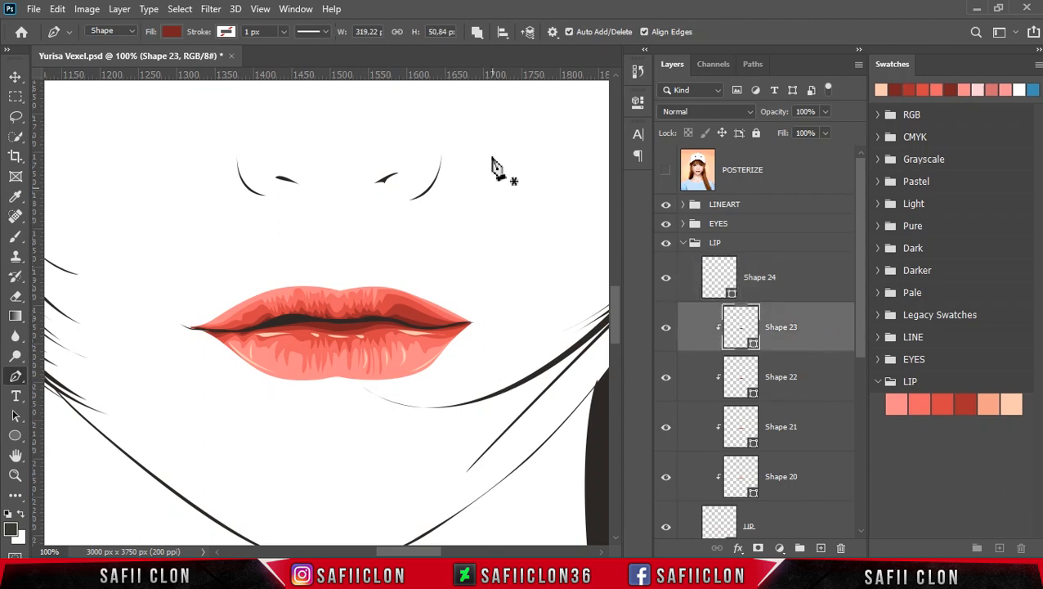
pyautogui.click(477, 33)
pyautogui.click(494, 47)
pyautogui.hotkey('ctrl', '+')
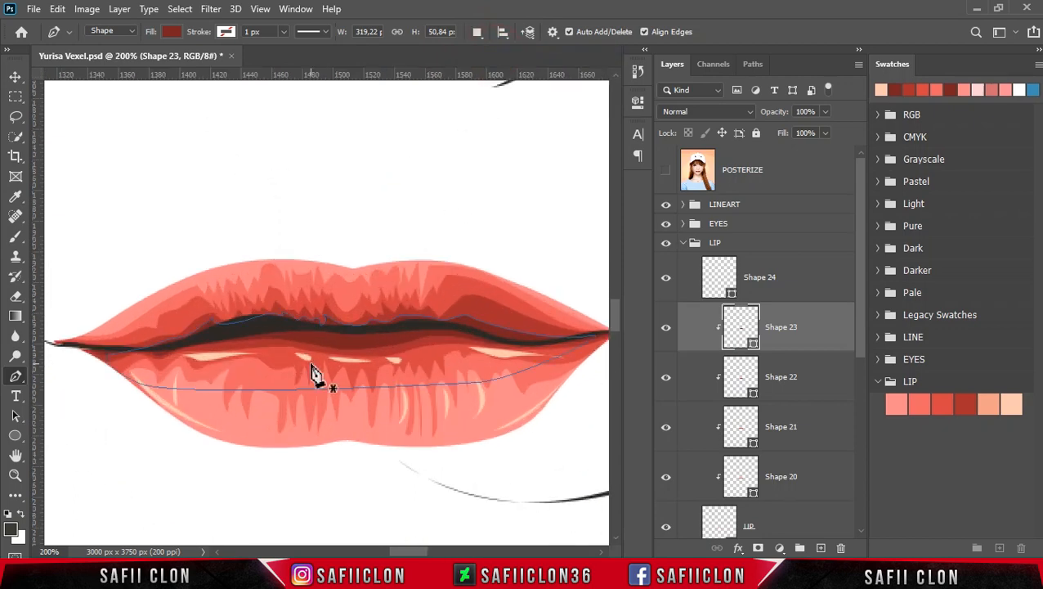
pyautogui.click(80, 351)
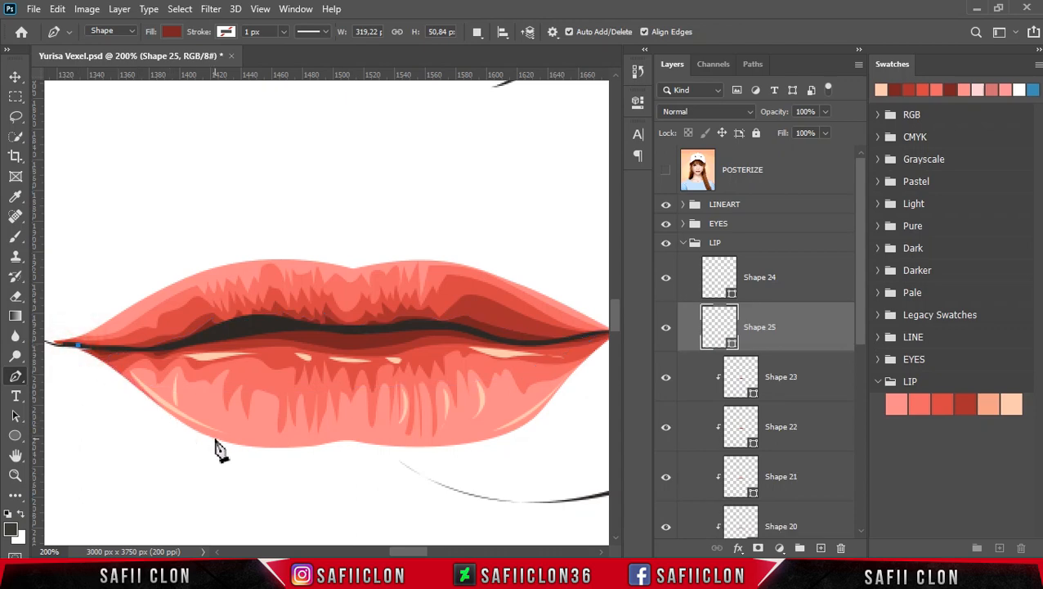
pyautogui.moveTo(263, 447); pyautogui.dragTo(374, 434)
pyautogui.moveTo(487, 431); pyautogui.dragTo(531, 419)
pyautogui.moveTo(417, 552); pyautogui.dragTo(426, 552)
pyautogui.moveTo(495, 328); pyautogui.dragTo(536, 324)
# Step: Bring the path back beneath the lower lip and close it into a shape about 370 px wide and 111 px high
pyautogui.moveTo(396, 461); pyautogui.dragTo(324, 480)
pyautogui.moveTo(198, 495); pyautogui.dragTo(118, 484)
pyautogui.moveTo(416, 551); pyautogui.dragTo(399, 552)
pyautogui.moveTo(267, 435); pyautogui.dragTo(217, 389)
pyautogui.moveTo(203, 345); pyautogui.dragTo(237, 347)
pyautogui.moveTo(401, 552); pyautogui.dragTo(423, 554)
# Step: Move the new edge shape directly above Shape 19 in the LIP group and clip it to the lower lip
pyautogui.moveTo(860, 304); pyautogui.dragTo(860, 372)
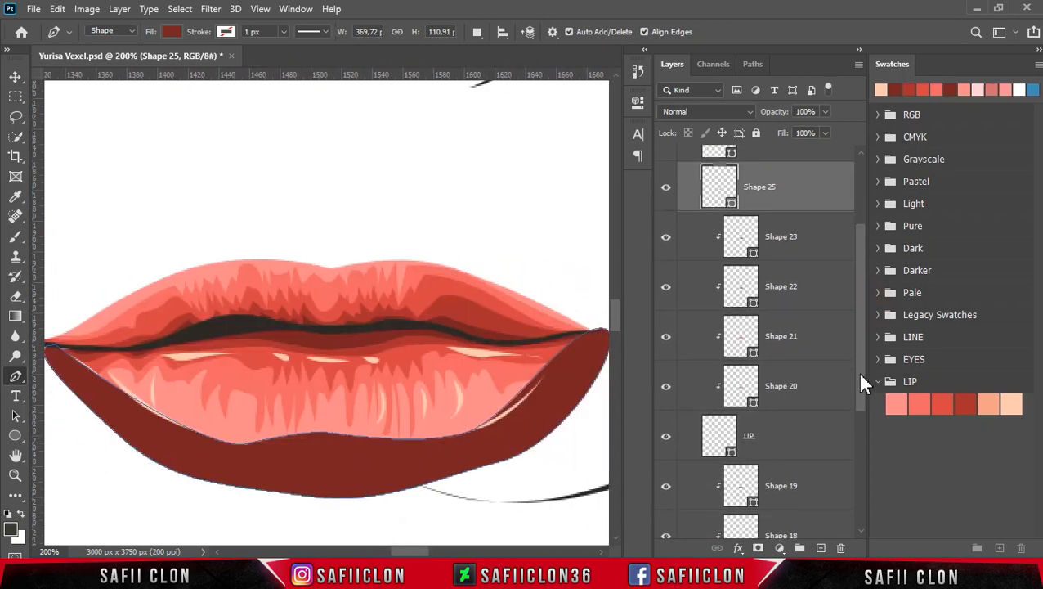
pyautogui.moveTo(804, 189); pyautogui.dragTo(792, 458)
pyautogui.moveTo(865, 380); pyautogui.dragTo(864, 417)
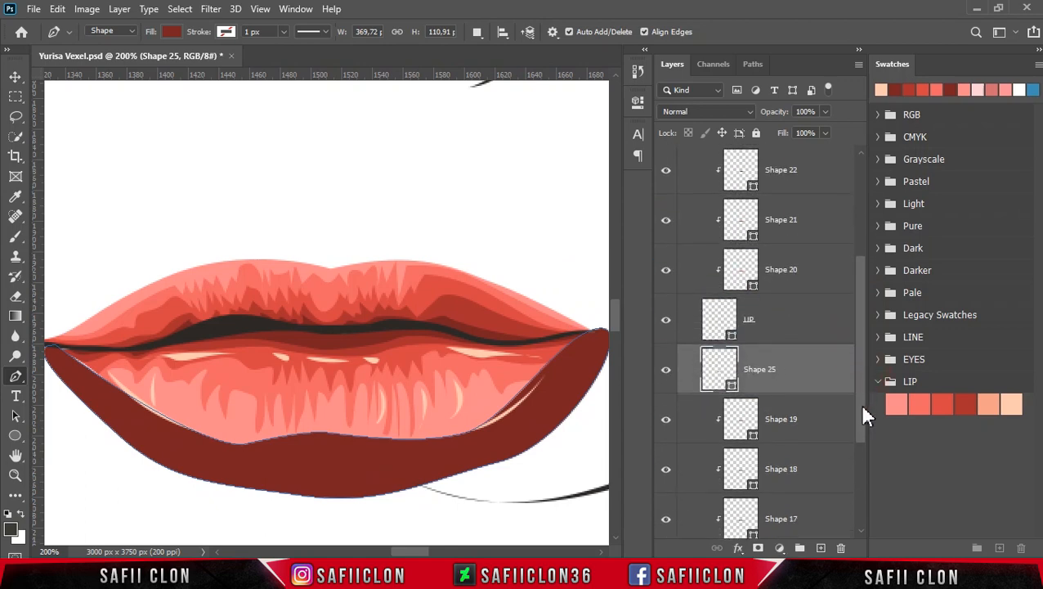
pyautogui.click(790, 335)
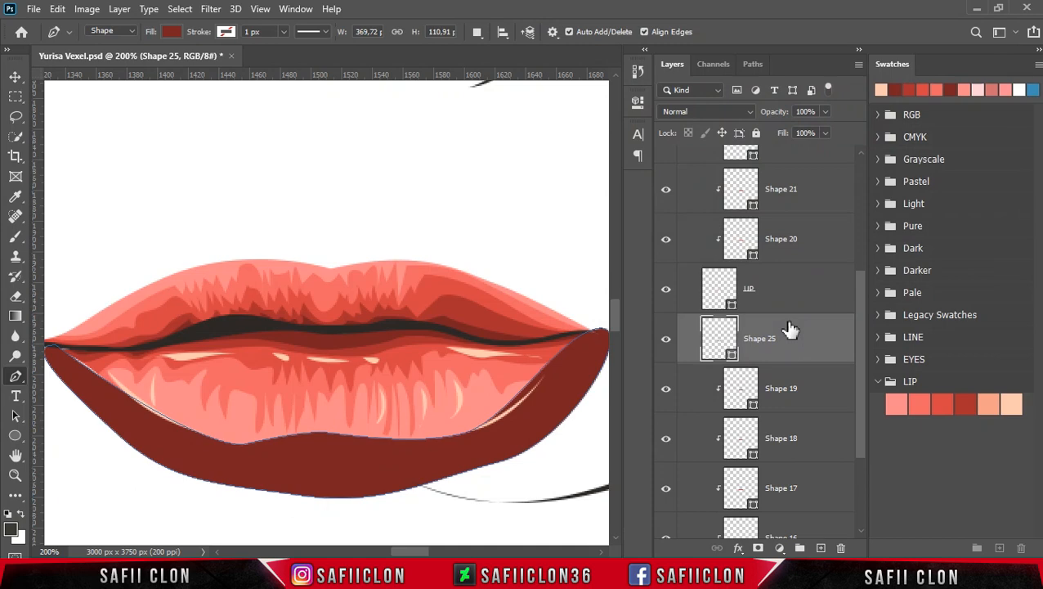
pyautogui.rightClick(790, 329)
pyautogui.click(842, 299)
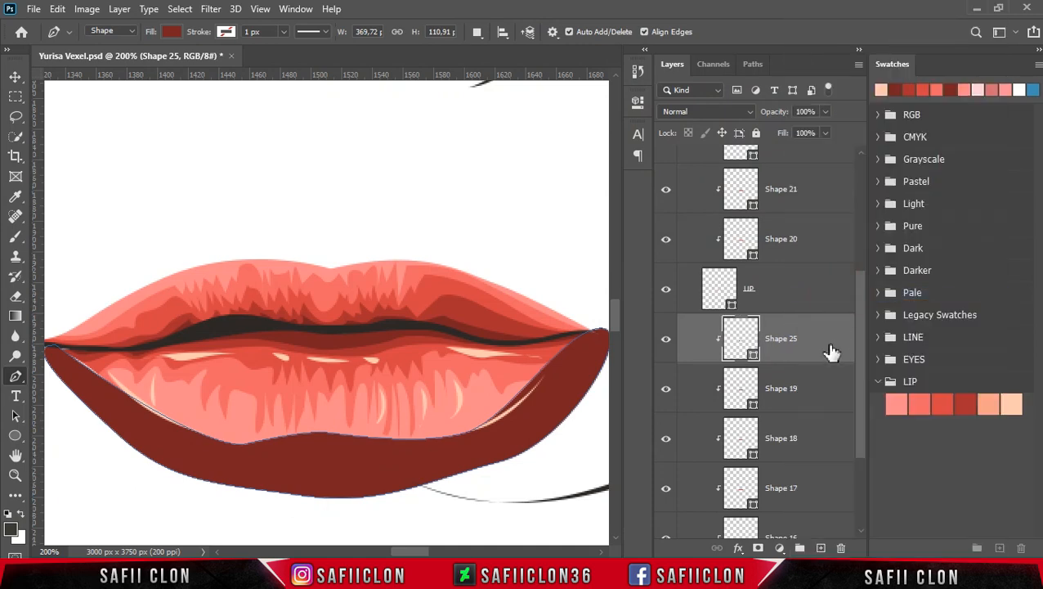
# Step: Recolour the lower lip's edge shape light pink, feadad
pyautogui.click(753, 360)
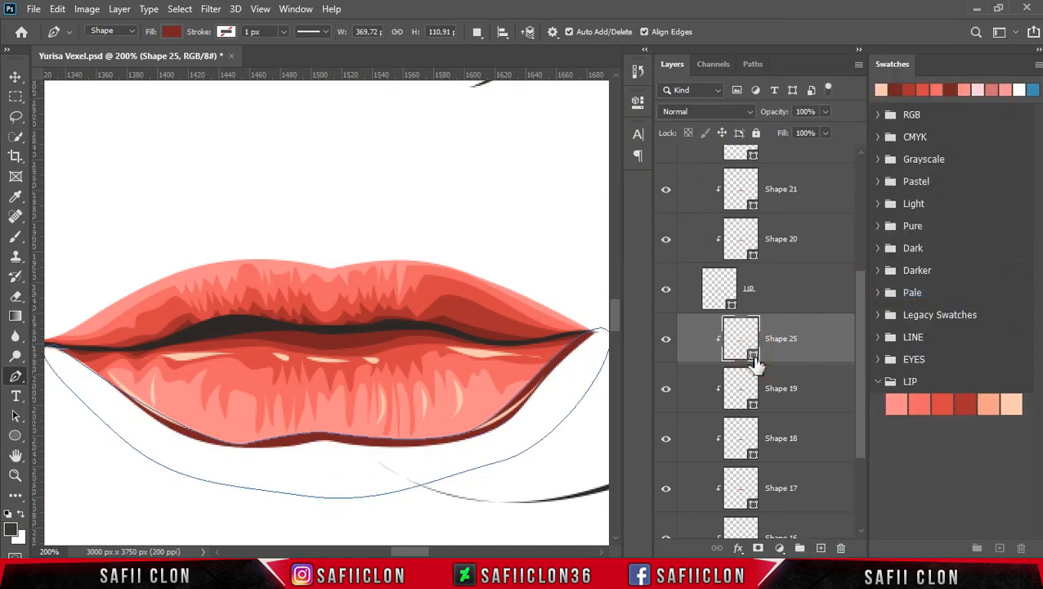
pyautogui.doubleClick(753, 360)
pyautogui.click(991, 407)
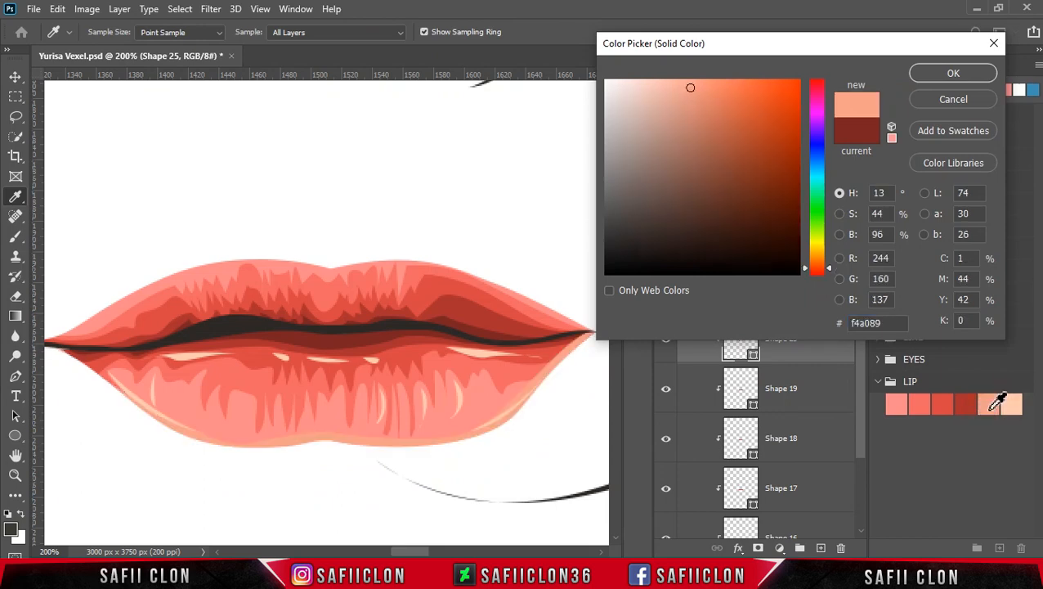
pyautogui.click(240, 421)
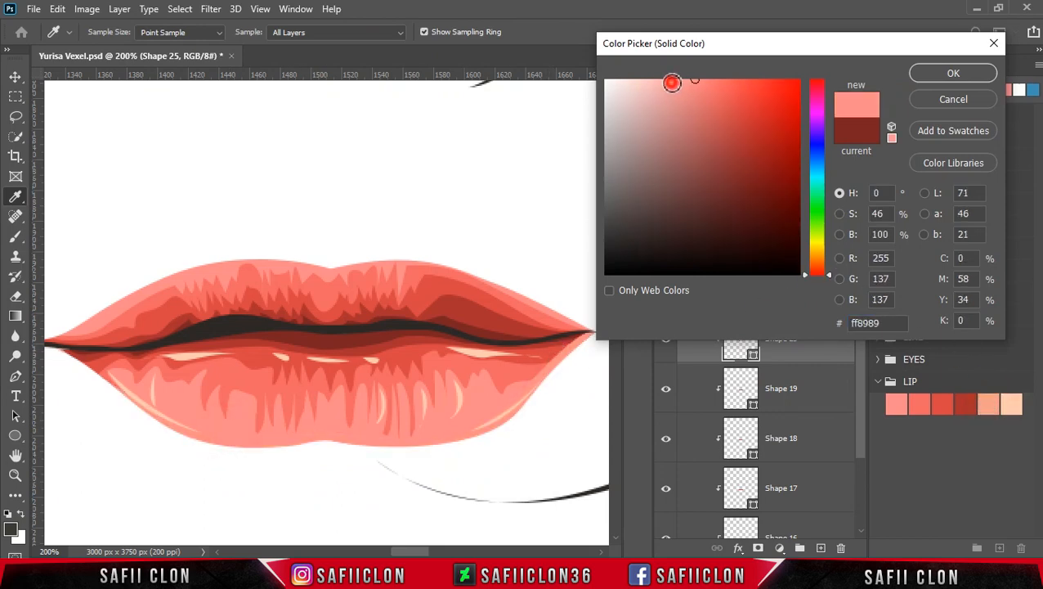
pyautogui.click(671, 83)
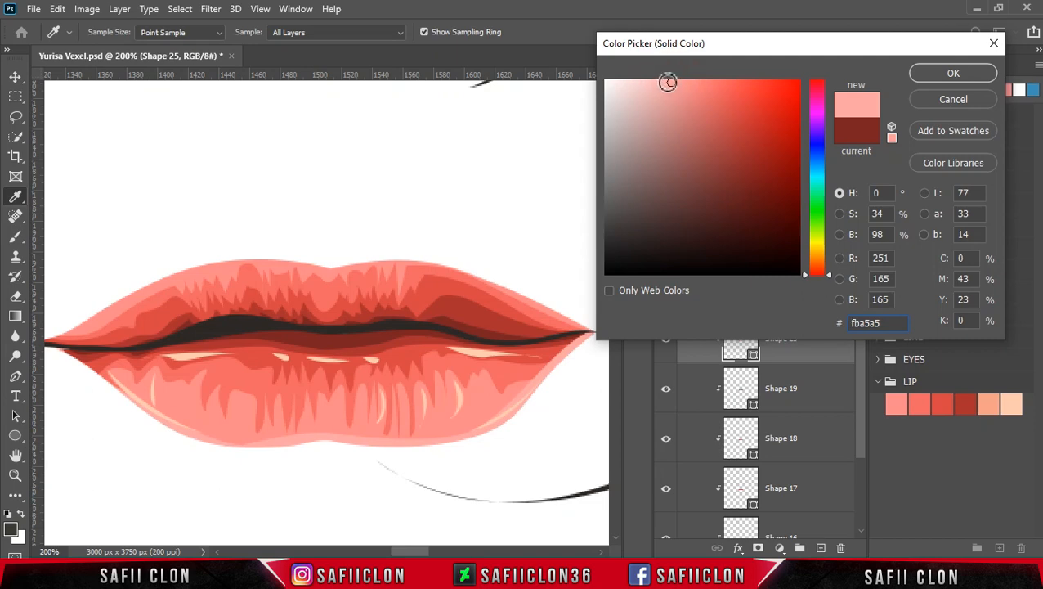
pyautogui.click(667, 80)
pyautogui.click(943, 72)
pyautogui.press('p')
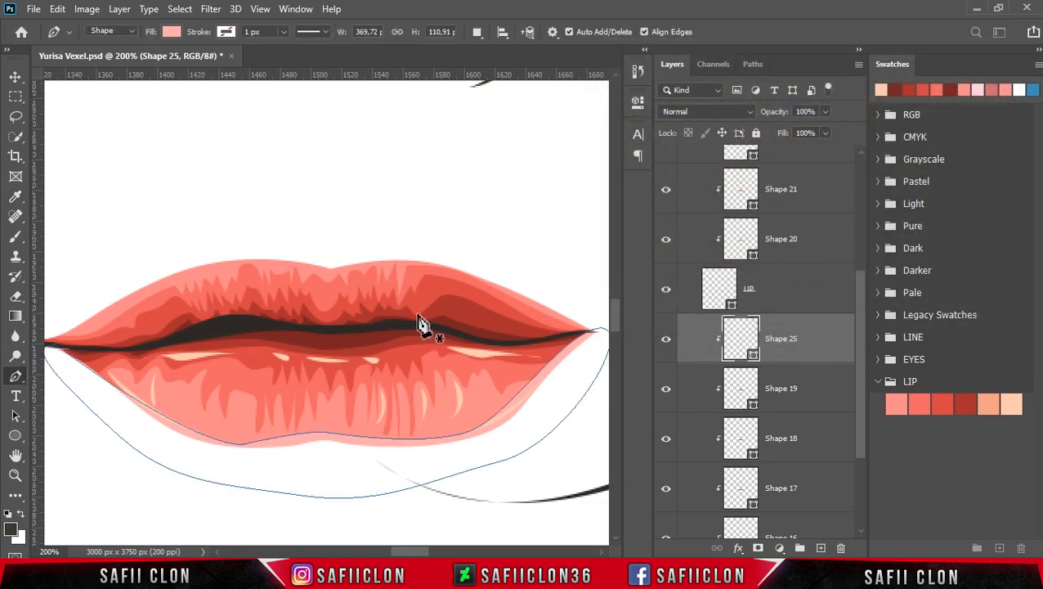
pyautogui.click(237, 448)
pyautogui.moveTo(174, 436); pyautogui.dragTo(142, 423)
pyautogui.moveTo(237, 442); pyautogui.dragTo(208, 436)
pyautogui.hotkey('ctrl', 'z')
pyautogui.hotkey('ctrl', 'z')
# Step: Reshape the left part of the pink edge strip, moving its corner point inward so the shape is about 359 px wide
pyautogui.click(319, 434)
pyautogui.moveTo(61, 353); pyautogui.dragTo(77, 361)
pyautogui.moveTo(182, 448); pyautogui.dragTo(157, 445)
pyautogui.moveTo(93, 372); pyautogui.dragTo(78, 351)
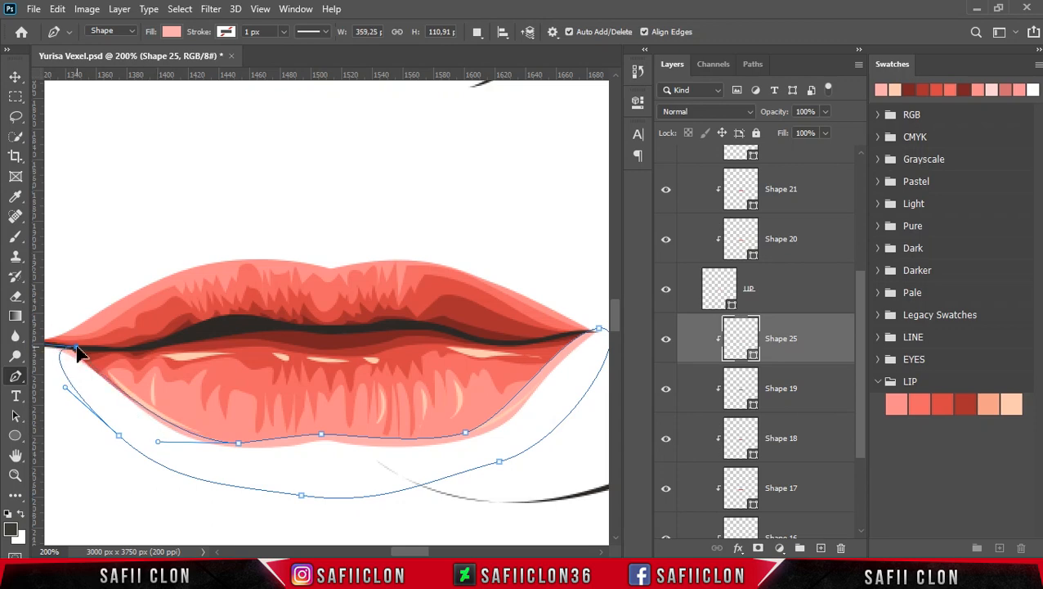
pyautogui.click(133, 398)
pyautogui.press('Return')
# Step: Examine how the lower lip's pink edge looks against the whole face and up close
pyautogui.hotkey('ctrl', '-')
pyautogui.hotkey('ctrl', '-')
pyautogui.hotkey('ctrl', '-')
pyautogui.hotkey('ctrl', '-')
pyautogui.hotkey('ctrl', '-')
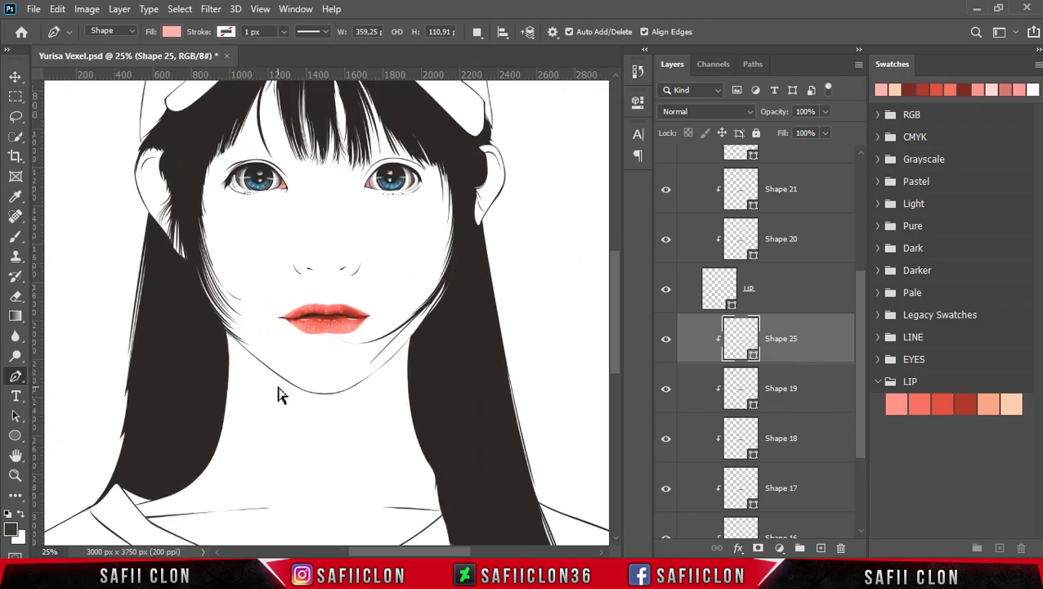
pyautogui.hotkey('ctrl', '+')
pyautogui.hotkey('ctrl', '+')
pyautogui.hotkey('ctrl', '+')
pyautogui.hotkey('ctrl', '+')
pyautogui.hotkey('ctrl', '+')
# Step: Fine-tune two anchor points on the lower-left part of the pink edge strip's inner curve
pyautogui.press('Return')
pyautogui.moveTo(134, 397); pyautogui.dragTo(138, 401)
pyautogui.moveTo(237, 443); pyautogui.dragTo(234, 441)
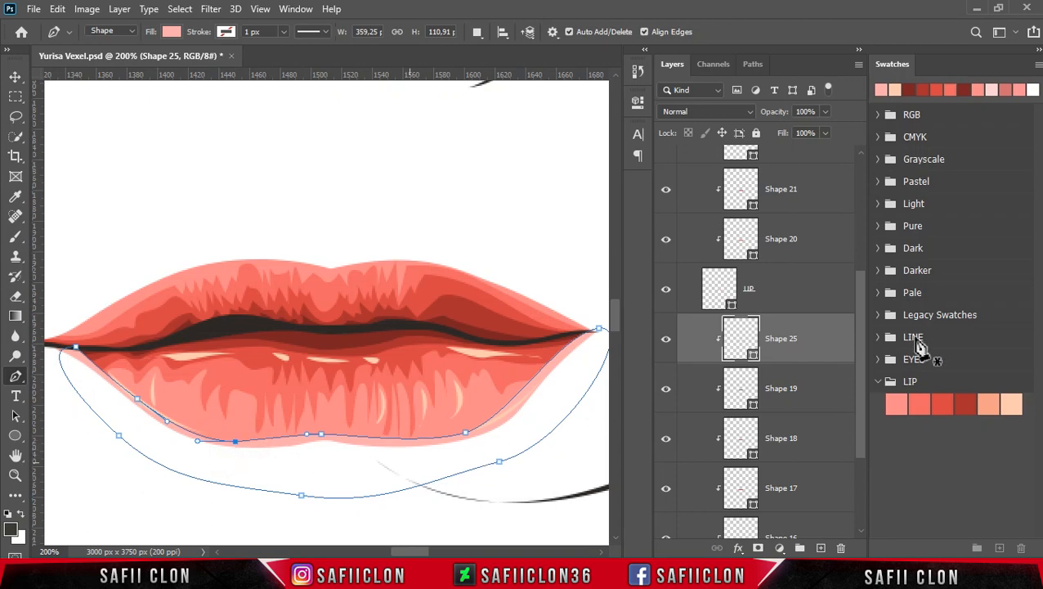
# Step: On a new shape layer above Shape 23, trace the upper lip just inside its top edge from the left corner past the cupid's bow
pyautogui.moveTo(856, 332); pyautogui.dragTo(856, 203)
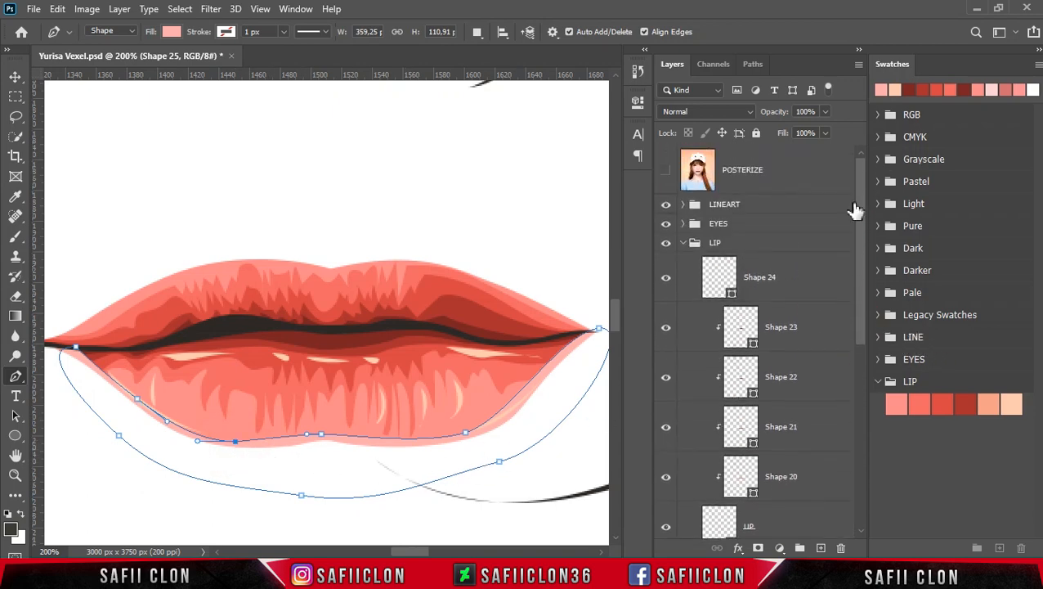
pyautogui.click(802, 327)
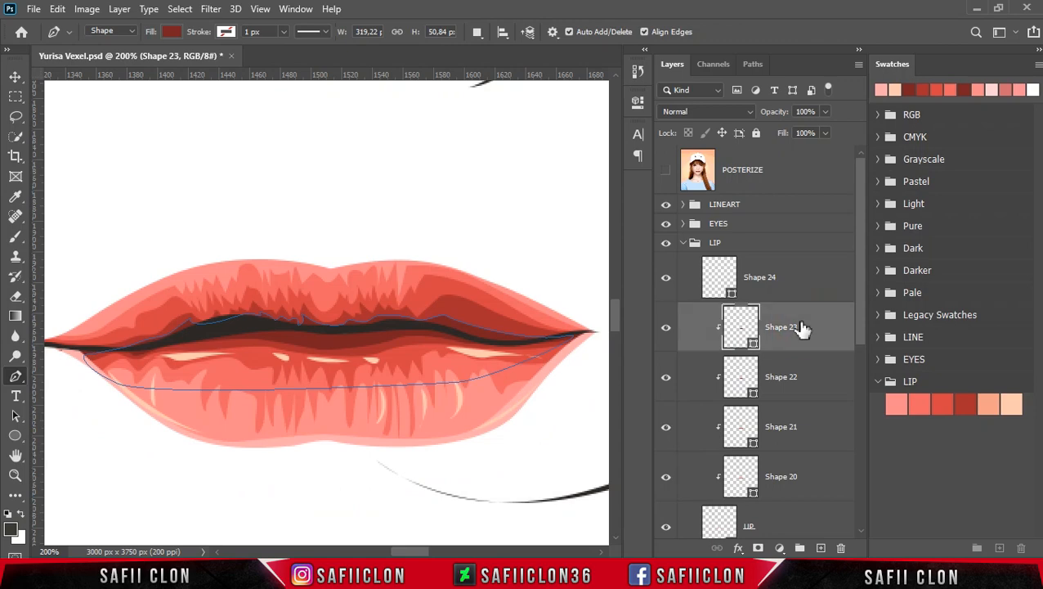
pyautogui.click(478, 37)
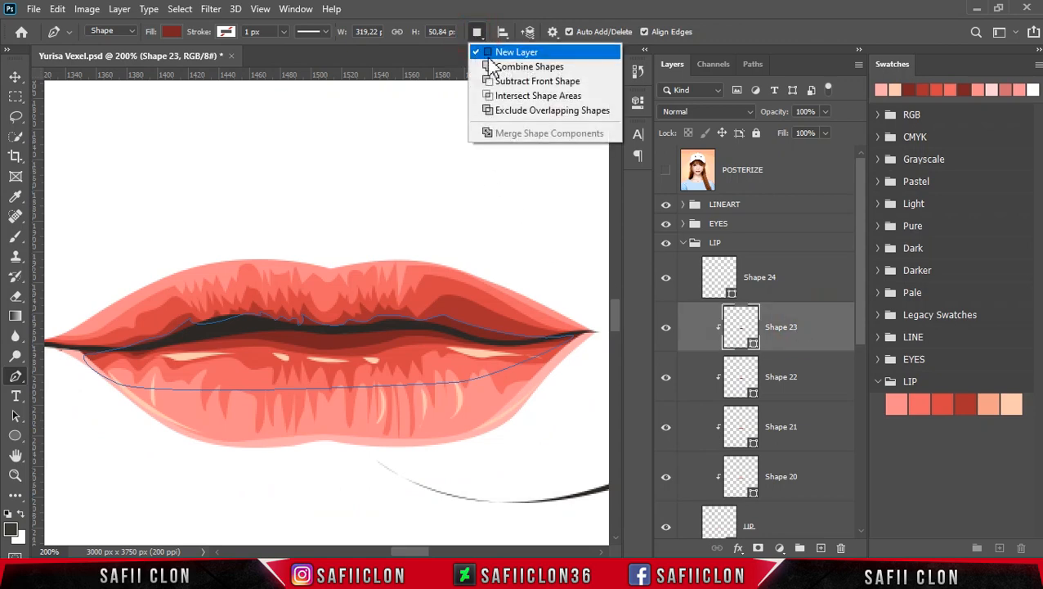
pyautogui.click(497, 53)
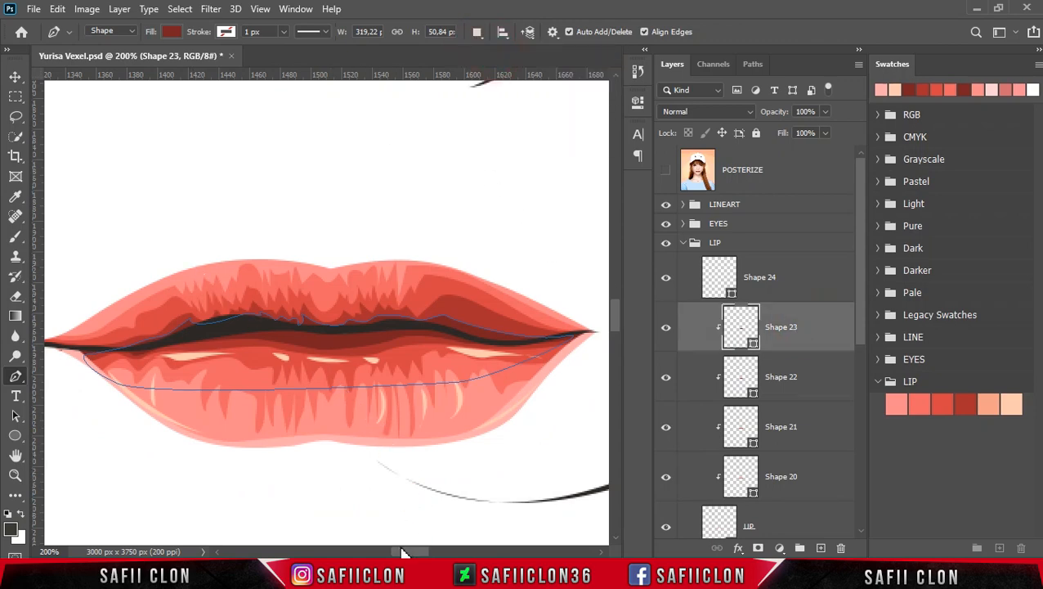
pyautogui.moveTo(409, 553); pyautogui.dragTo(398, 553)
pyautogui.click(102, 343)
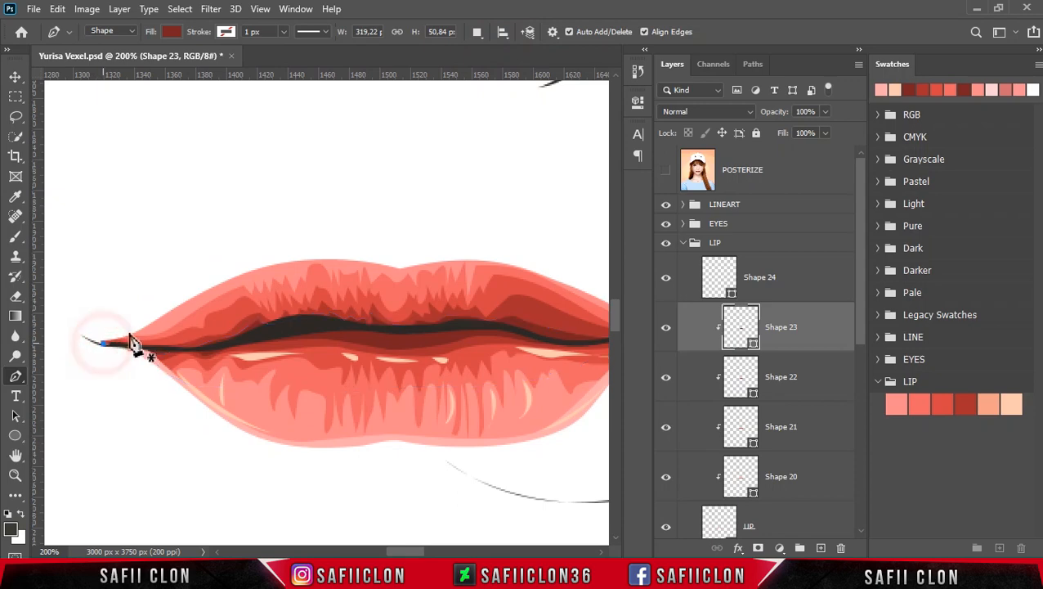
pyautogui.moveTo(292, 265); pyautogui.dragTo(306, 261)
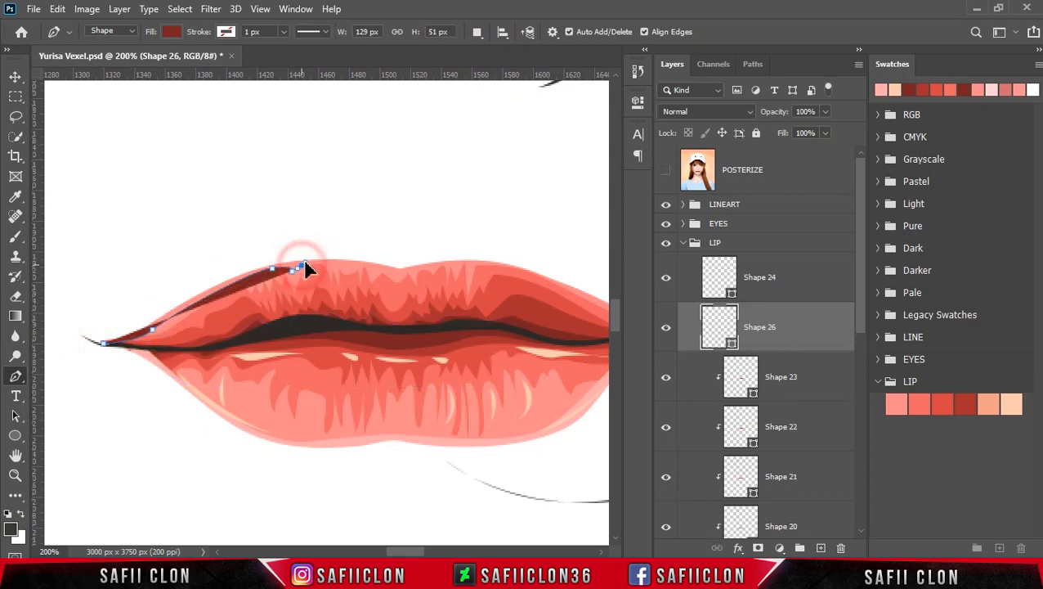
pyautogui.click(415, 269)
# Step: Continue the path to the right mouth corner and close it above the upper lip, about 394 px wide and 77 px high
pyautogui.moveTo(417, 551); pyautogui.dragTo(436, 548)
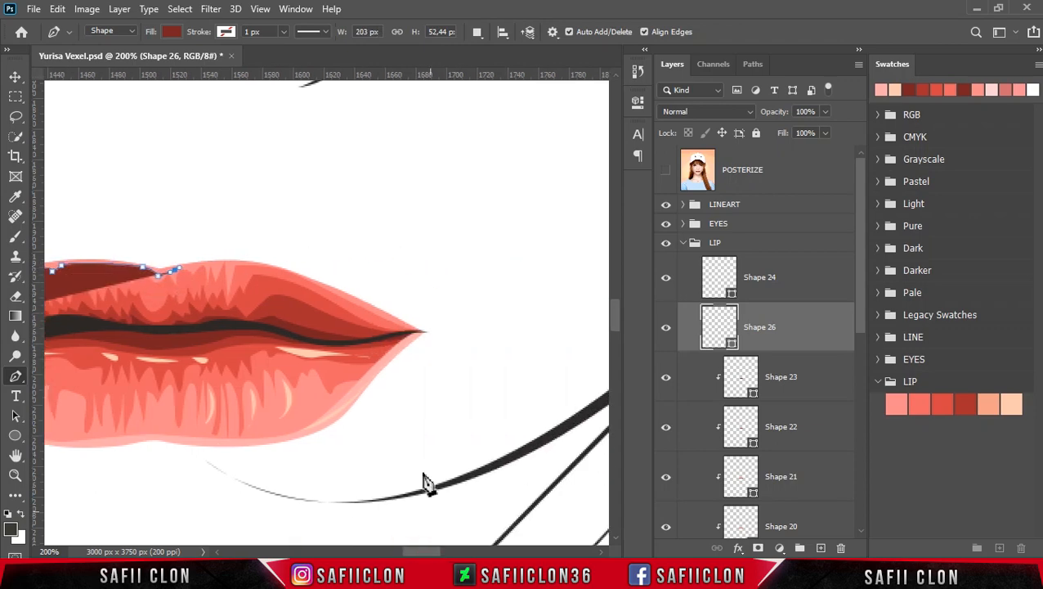
pyautogui.click(309, 281)
pyautogui.moveTo(431, 338); pyautogui.dragTo(452, 341)
pyautogui.moveTo(385, 246); pyautogui.dragTo(521, 307)
pyautogui.moveTo(448, 551); pyautogui.dragTo(409, 551)
pyautogui.click(267, 354)
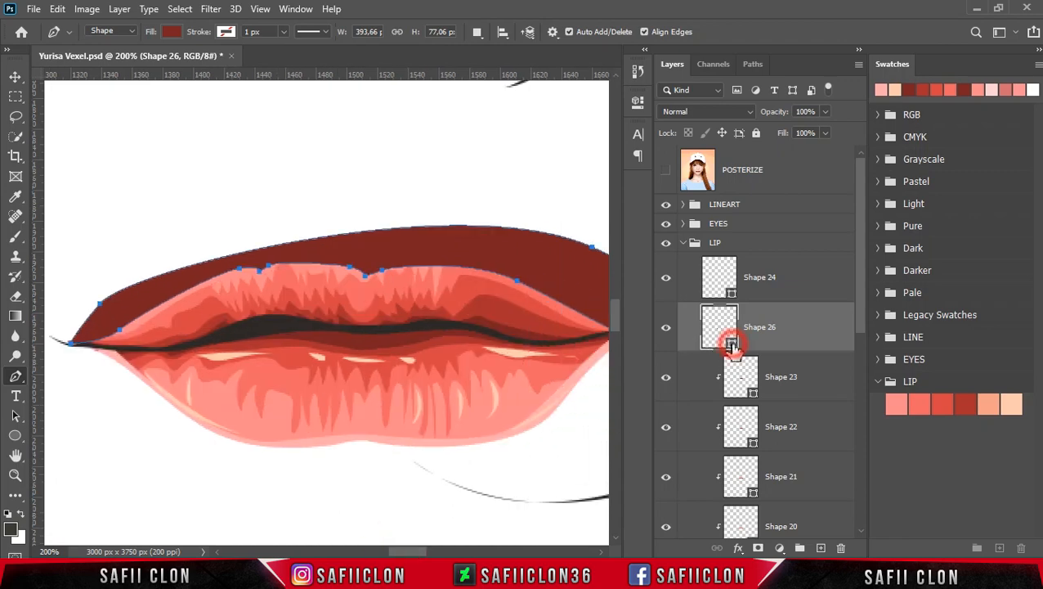
# Step: Fill the upper lip's edge shape with the lower edge's light pink, feadad, and clip it to the layers below
pyautogui.doubleClick(726, 346)
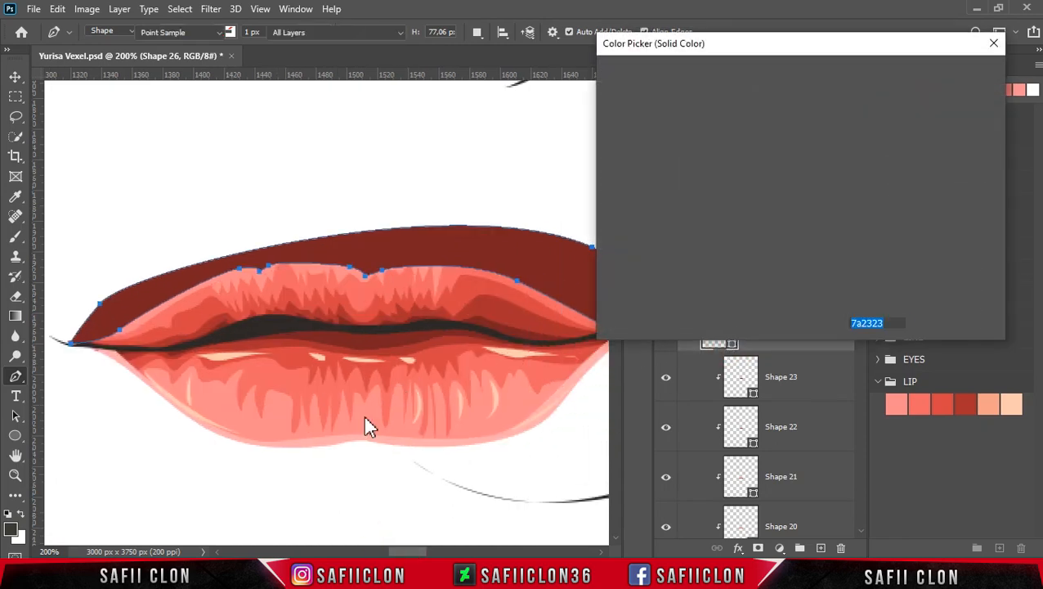
pyautogui.click(320, 439)
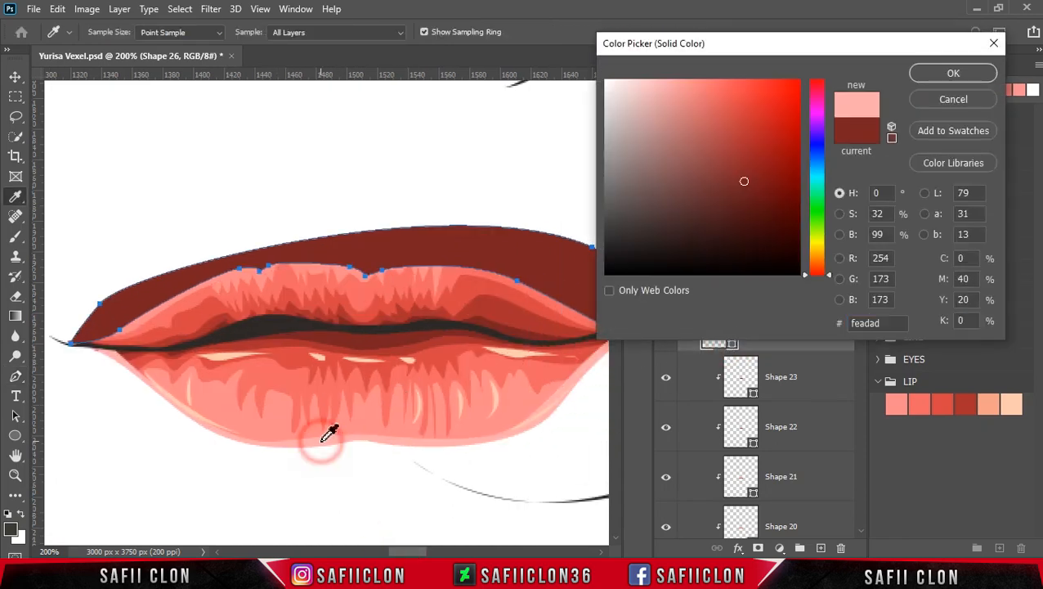
pyautogui.click(948, 75)
pyautogui.rightClick(795, 343)
pyautogui.click(832, 296)
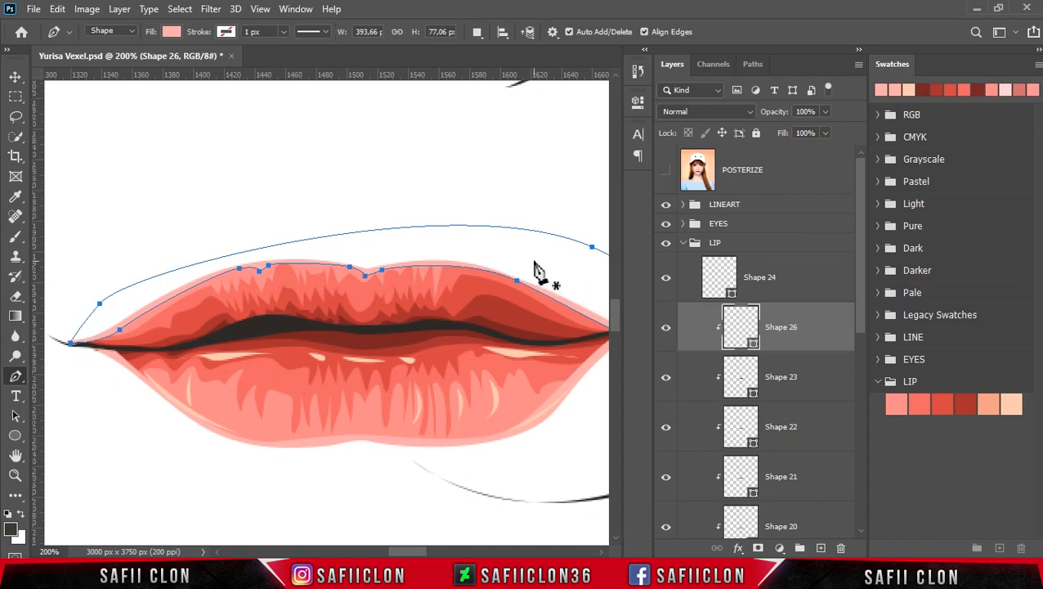
pyautogui.press('Return')
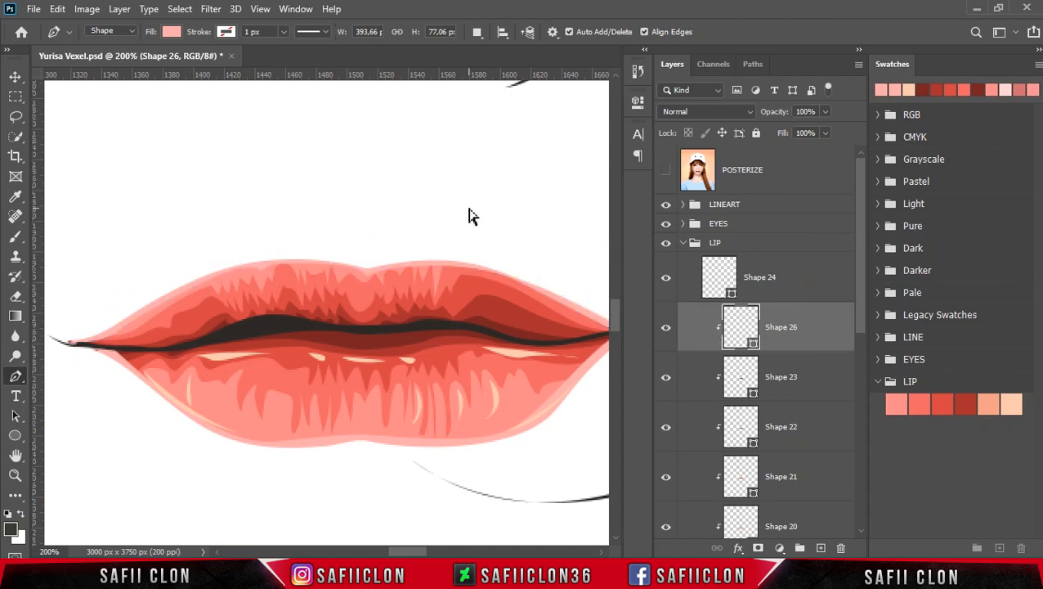
# Step: Compare the lips with and without the upper pink edge, viewing them against the whole face
pyautogui.hotkey('ctrl', '-')
pyautogui.hotkey('ctrl', '-')
pyautogui.hotkey('ctrl', '-')
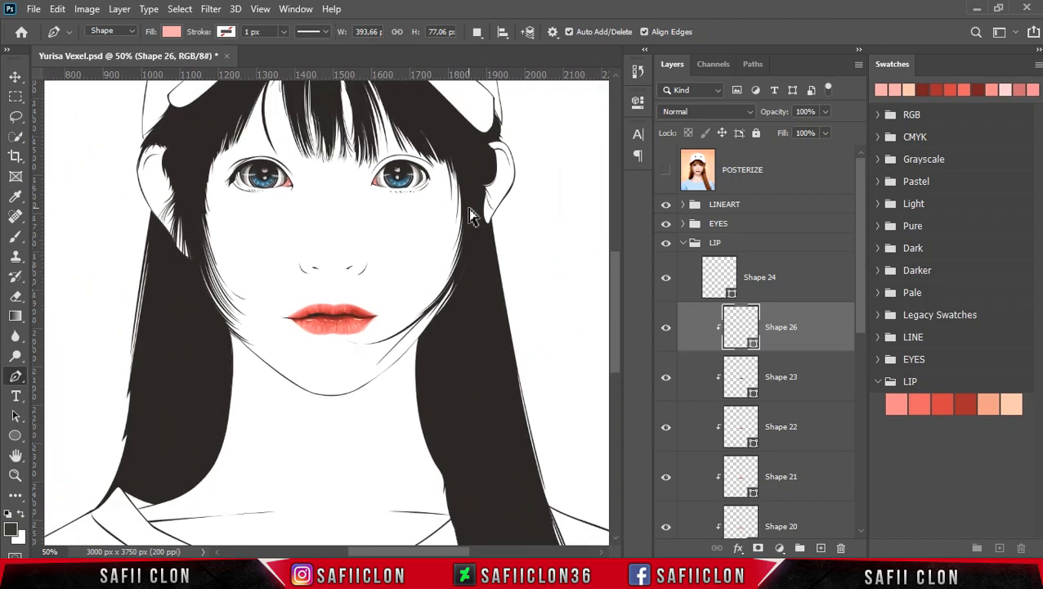
pyautogui.hotkey('ctrl', '-')
pyautogui.hotkey('ctrl', '-')
pyautogui.hotkey('ctrl', '+')
pyautogui.hotkey('ctrl', '+')
pyautogui.hotkey('ctrl', '+')
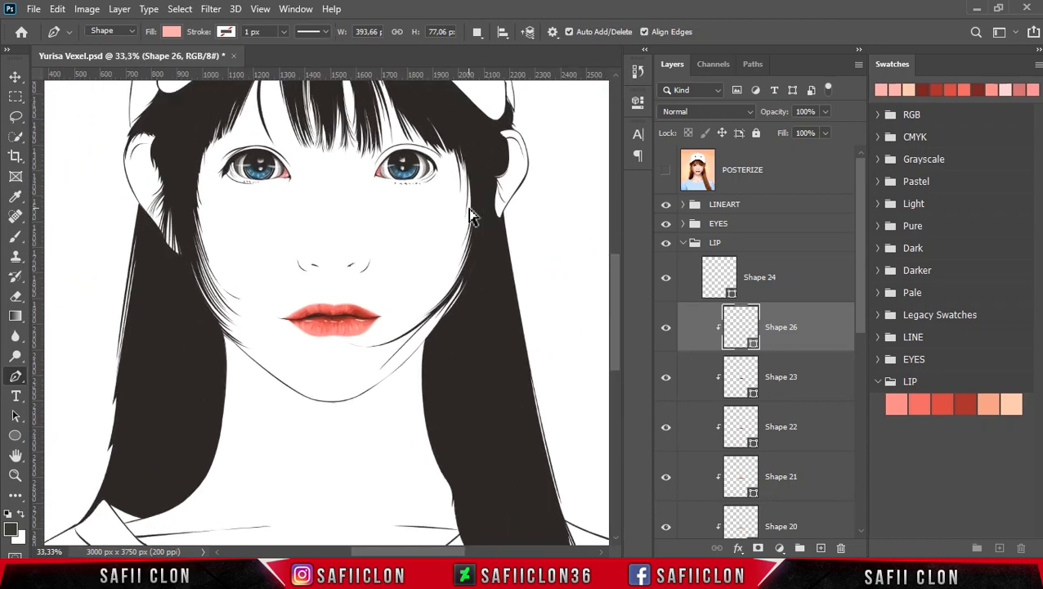
pyautogui.click(665, 336)
pyautogui.click(664, 337)
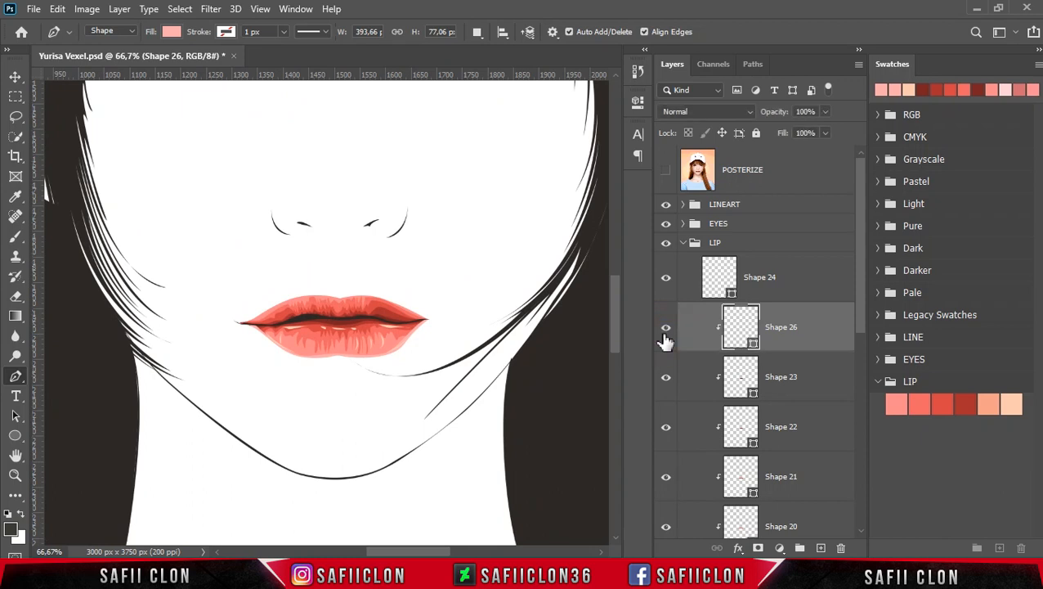
# Step: Compare the lips with and without the peach highlights of Shape 24, and set that layer's path operation to Combine Shapes
pyautogui.click(790, 281)
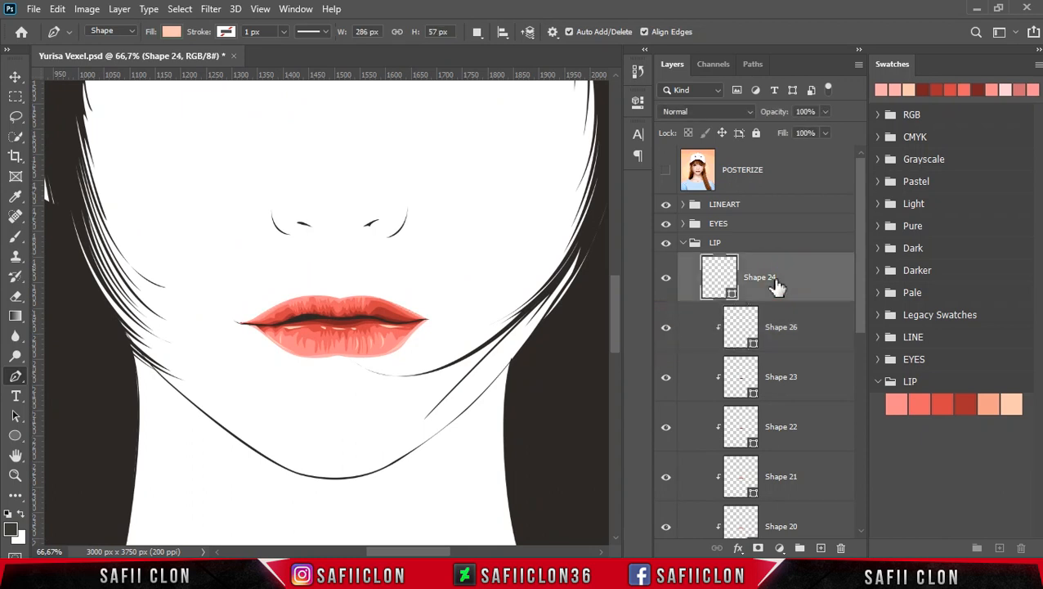
pyautogui.hotkey('ctrl', '+')
pyautogui.click(667, 278)
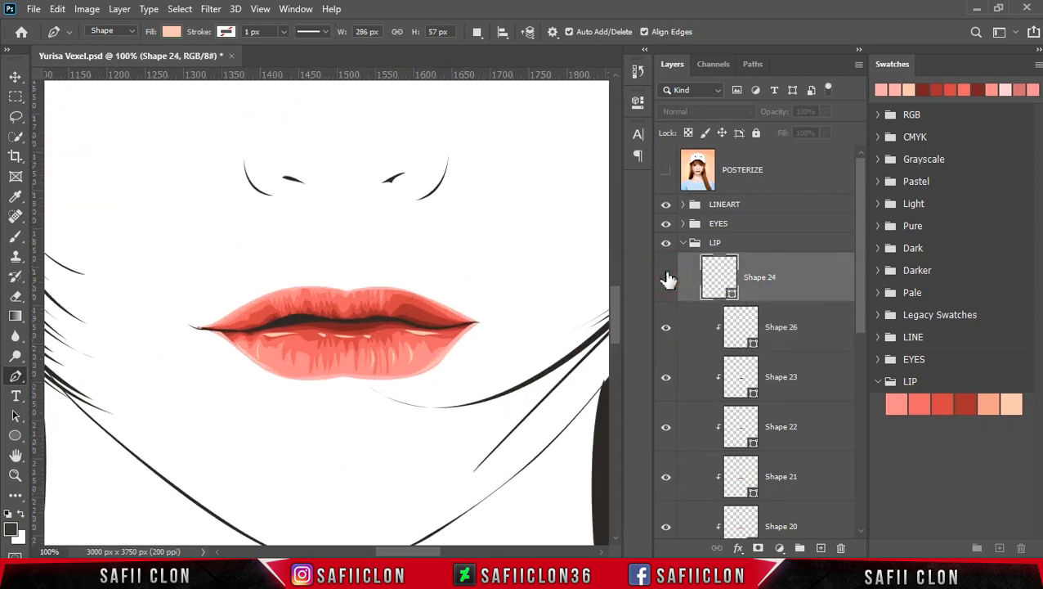
pyautogui.click(666, 278)
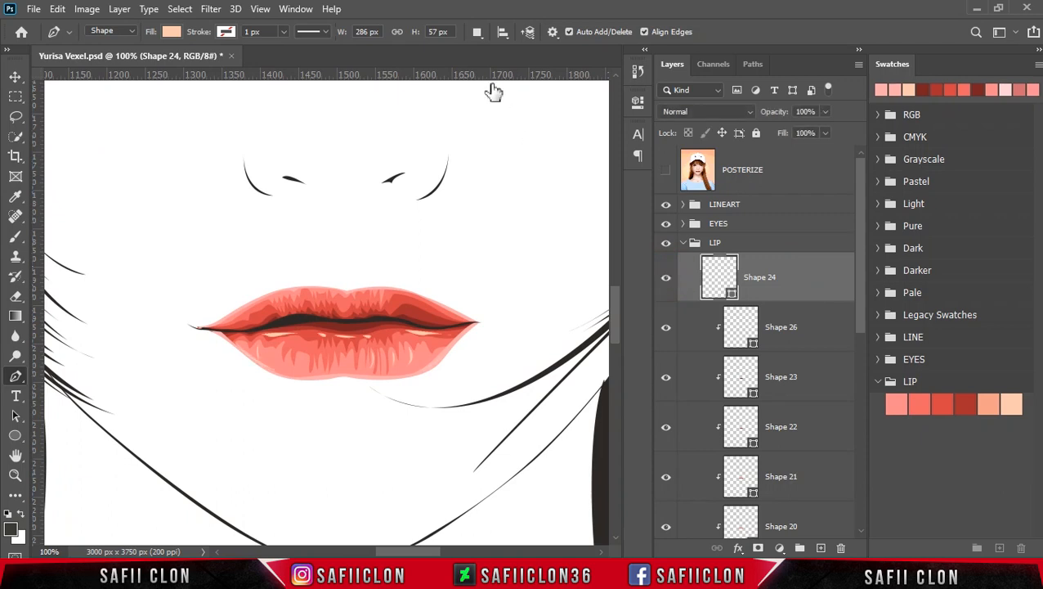
pyautogui.click(478, 35)
pyautogui.click(496, 65)
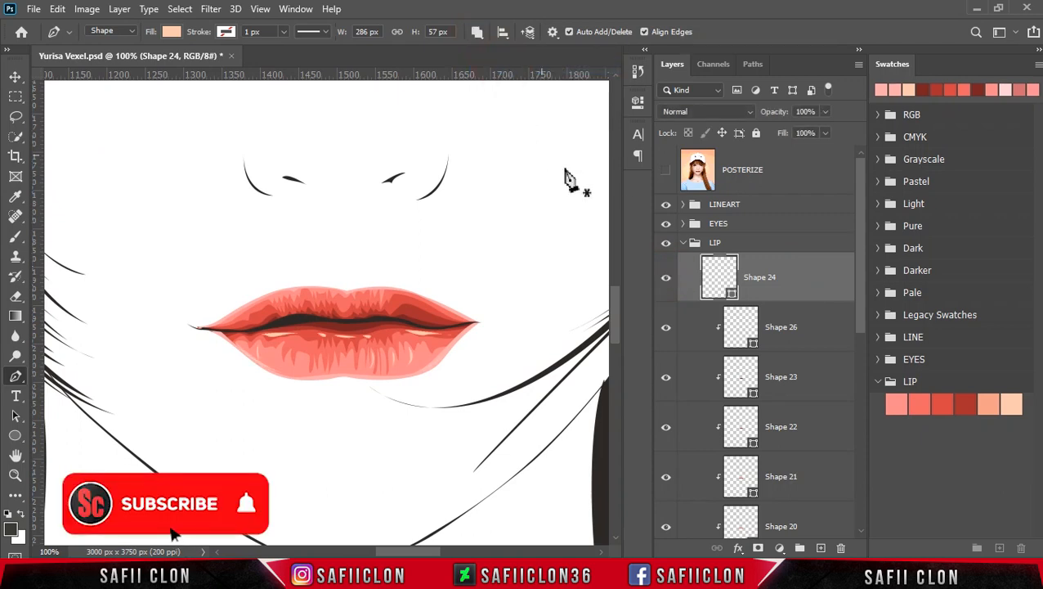
# Step: Check the lips against the POSTERIZE layer, and add a small curved highlight near the upper lip's left corner, combined into Shape 24
pyautogui.click(666, 170)
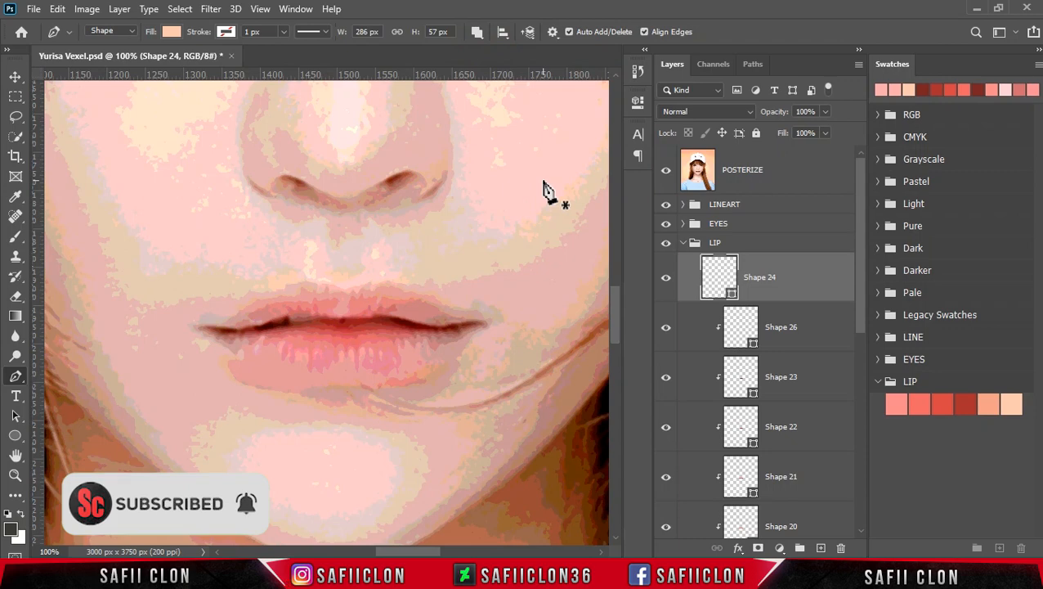
pyautogui.hotkey('ctrl', '+')
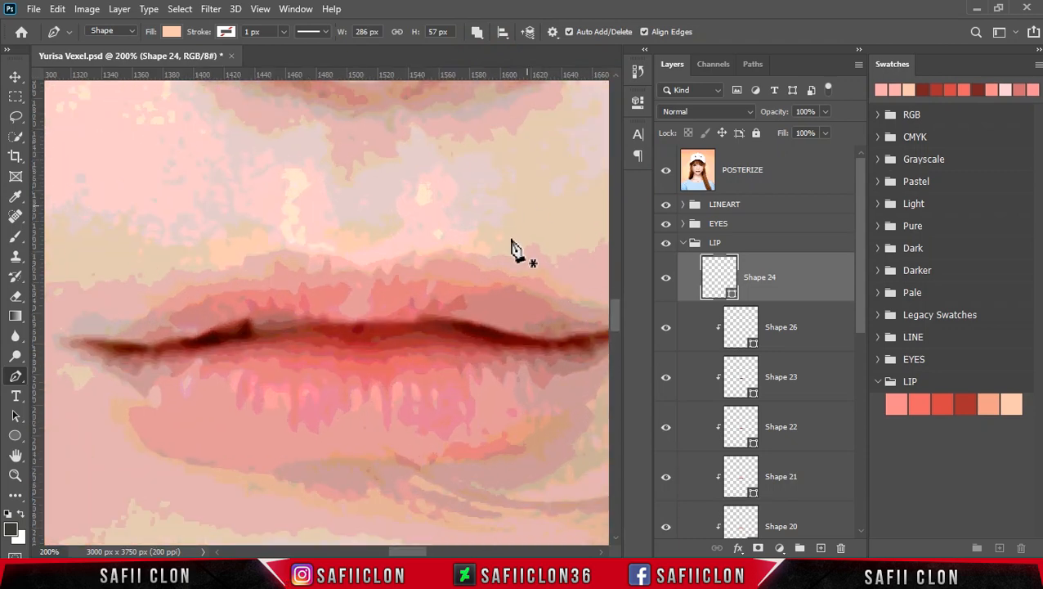
pyautogui.click(665, 170)
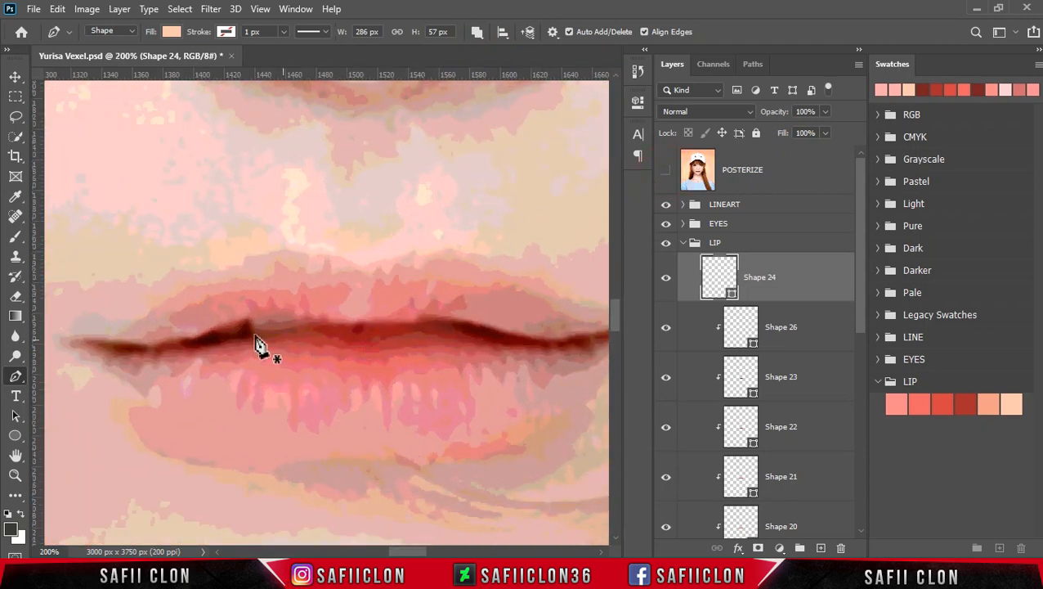
pyautogui.click(478, 33)
pyautogui.click(495, 72)
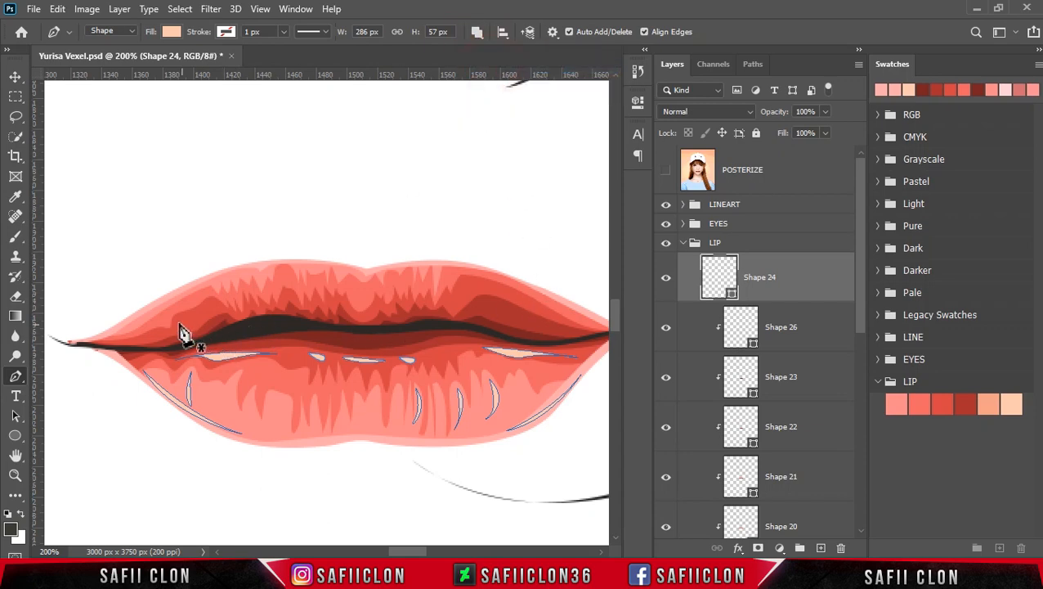
pyautogui.click(164, 311)
pyautogui.moveTo(179, 327); pyautogui.dragTo(209, 321)
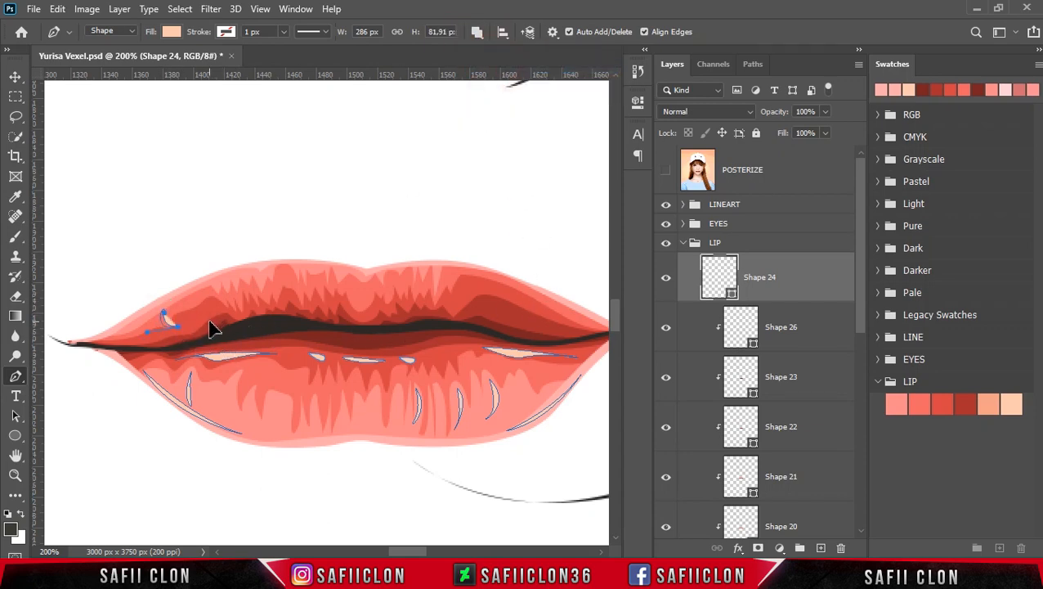
# Step: Add two thin curved highlights to the upper lip in Shape 24, one under each of its two peaks
pyautogui.moveTo(408, 550); pyautogui.dragTo(412, 550)
pyautogui.click(367, 275)
pyautogui.moveTo(357, 314); pyautogui.dragTo(346, 317)
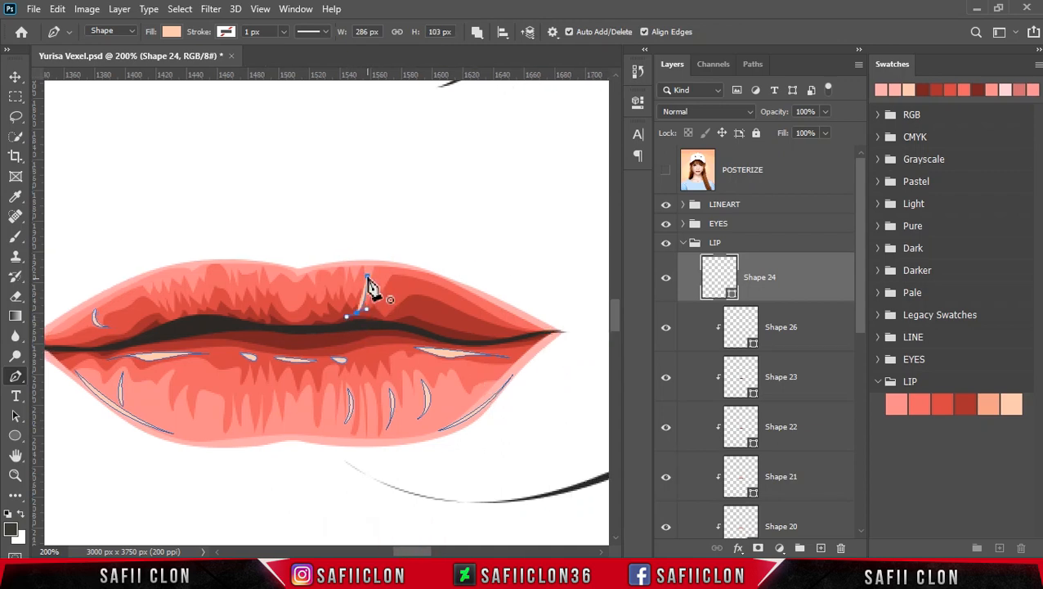
pyautogui.click(367, 275)
pyautogui.click(201, 277)
pyautogui.click(219, 313)
pyautogui.click(202, 278)
# Step: Draw a pair of thin mirrored highlight curves below the cupid's bow, meeting towards the centre of the mouth line
pyautogui.click(271, 278)
pyautogui.moveTo(289, 316); pyautogui.dragTo(296, 327)
pyautogui.moveTo(271, 279); pyautogui.dragTo(270, 241)
pyautogui.click(311, 280)
pyautogui.moveTo(296, 314); pyautogui.dragTo(286, 327)
pyautogui.click(311, 281)
pyautogui.moveTo(295, 228); pyautogui.dragTo(295, 227)
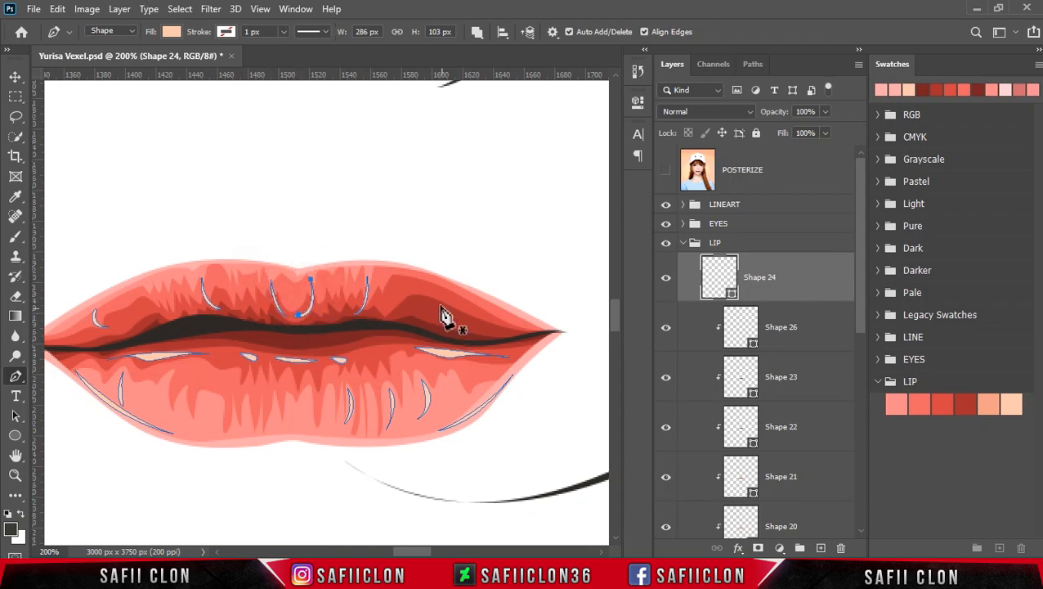
# Step: Add a long thin highlight sloping along the right half of the upper lip in Shape 24
pyautogui.click(402, 278)
pyautogui.keyDown('alt'); pyautogui.click(497, 322); pyautogui.keyUp('alt')
pyautogui.moveTo(402, 278); pyautogui.dragTo(336, 255)
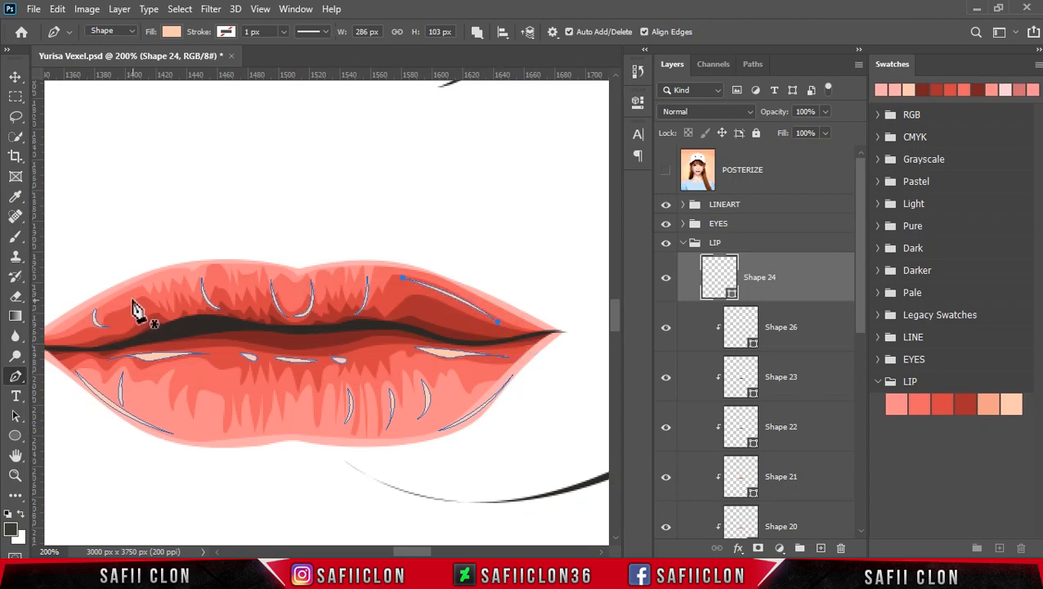
# Step: Add small highlight shapes inside the upper lip, including one just below the start of the long right highlight
pyautogui.click(392, 297)
pyautogui.click(412, 307)
pyautogui.click(389, 317)
pyautogui.moveTo(413, 307); pyautogui.dragTo(412, 296)
pyautogui.moveTo(418, 551); pyautogui.dragTo(407, 551)
pyautogui.click(296, 307)
pyautogui.click(310, 319)
# Step: View the lips at a smaller scale and compare them with and without the highlights of Shape 24
pyautogui.scroll(-5, 409, 237)
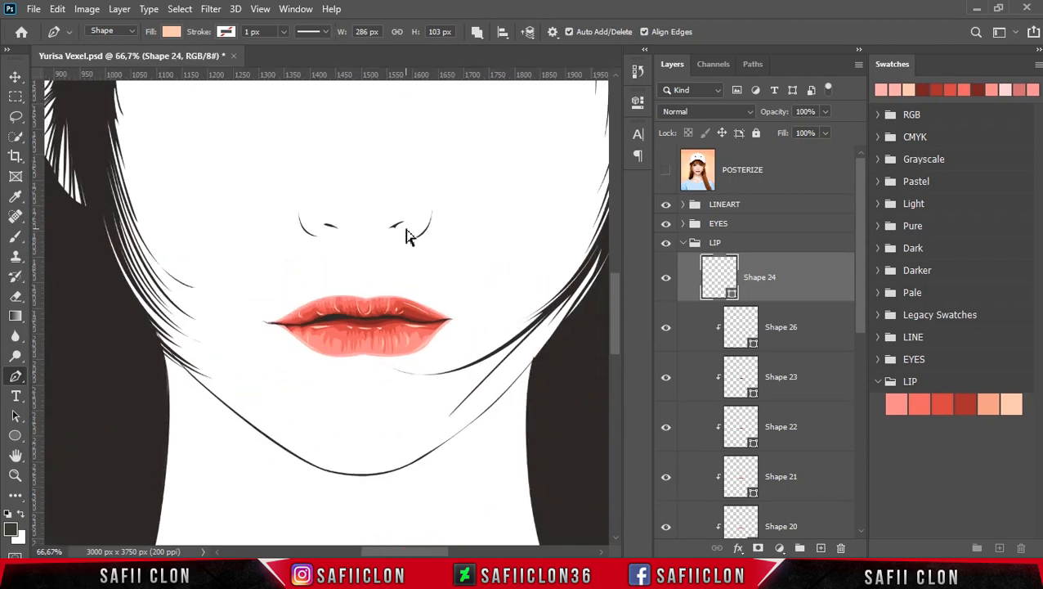
pyautogui.scroll(1, 409, 237)
pyautogui.scroll(2, 409, 237)
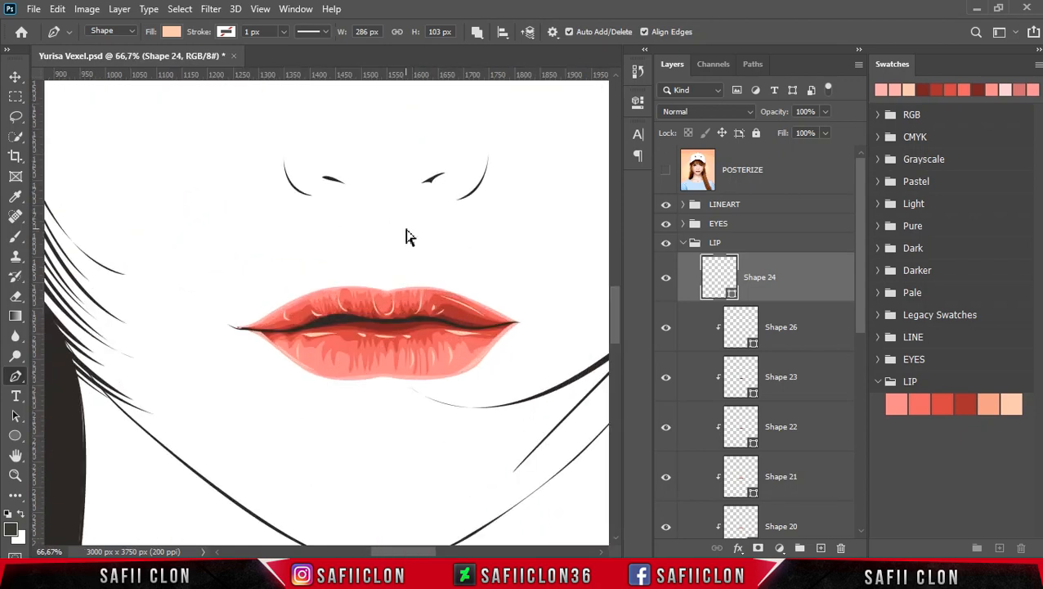
pyautogui.click(666, 280)
pyautogui.click(666, 279)
pyautogui.click(666, 281)
pyautogui.click(666, 281)
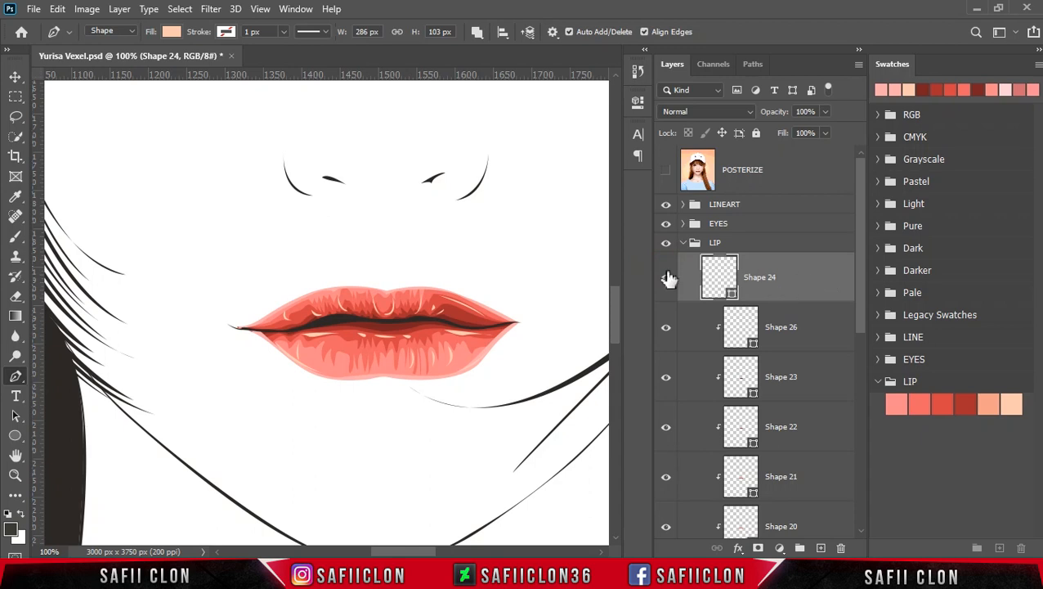
# Step: Collapse the LIP group and compare the mouth with and without the whole group
pyautogui.click(685, 244)
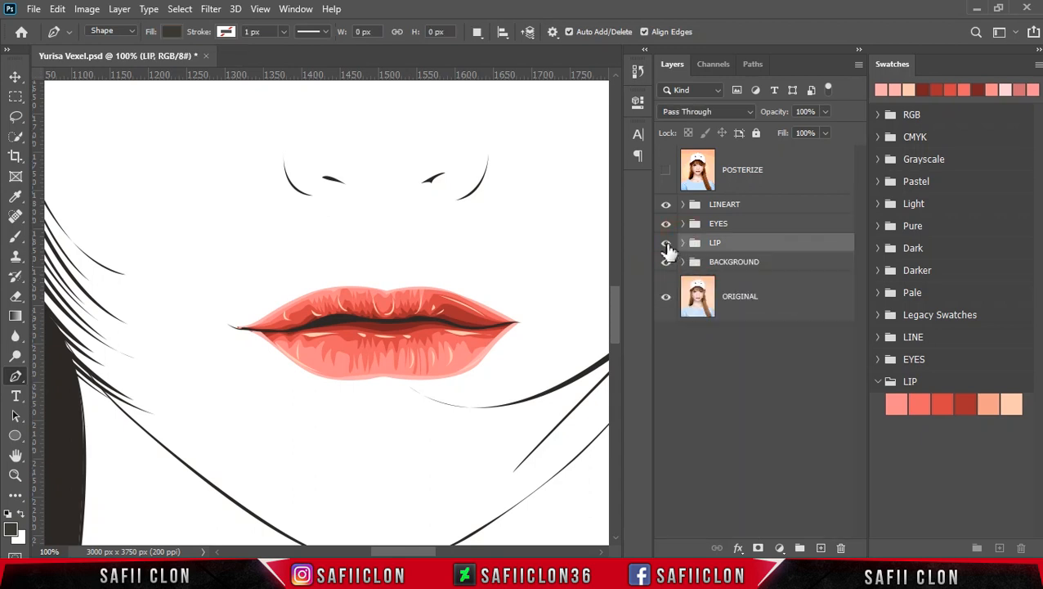
pyautogui.click(666, 243)
pyautogui.click(666, 244)
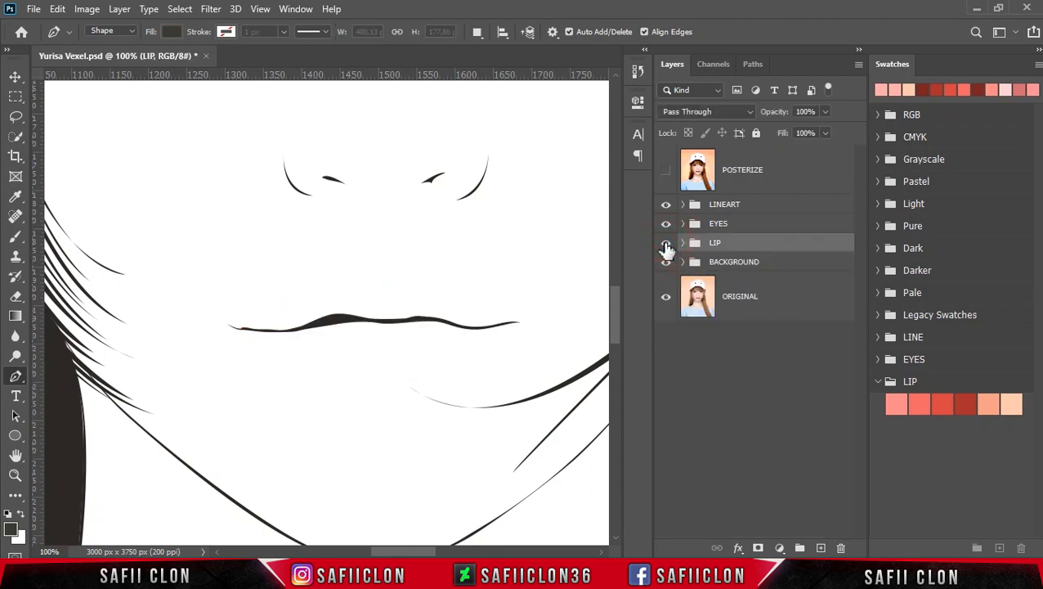
pyautogui.click(667, 244)
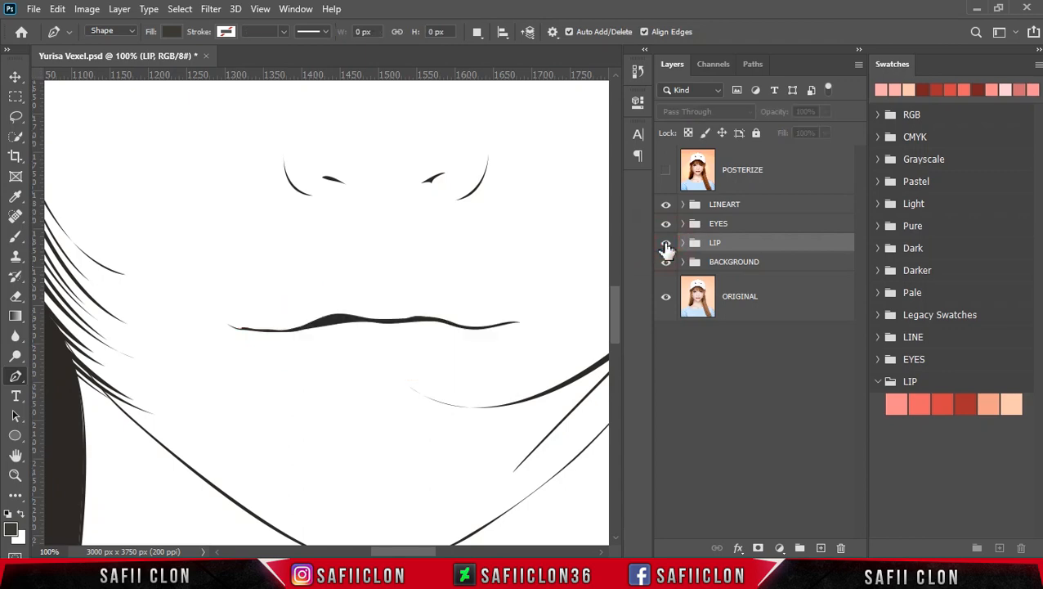
pyautogui.click(666, 243)
# Step: Compare the whole face with the POSTERIZE reference, and with and without the LIP group
pyautogui.hotkey('ctrl', '-')
pyautogui.hotkey('ctrl', '-')
pyautogui.hotkey('ctrl', '-')
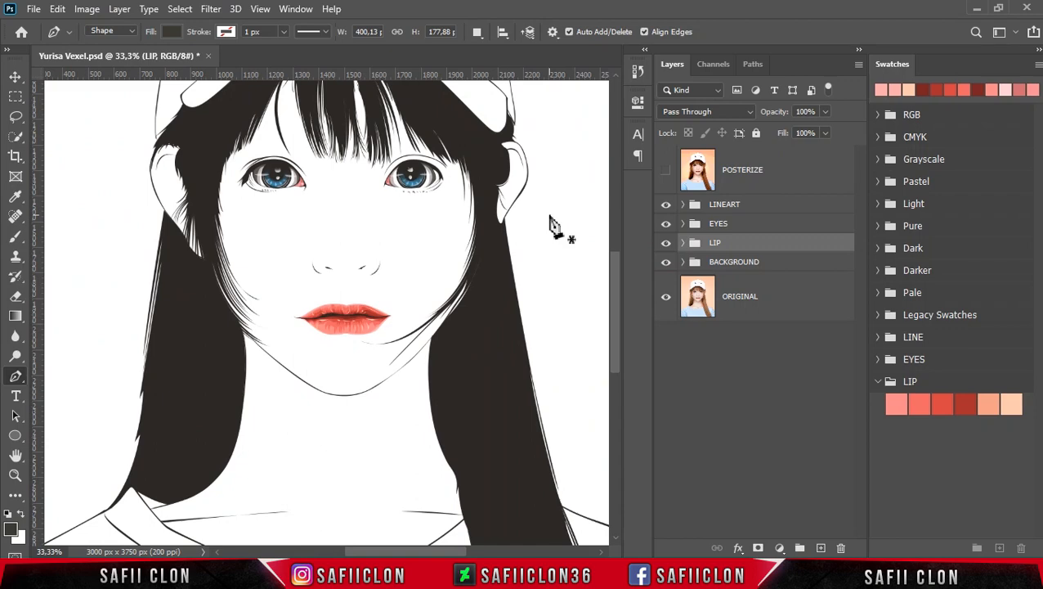
pyautogui.scroll(2, 555, 222)
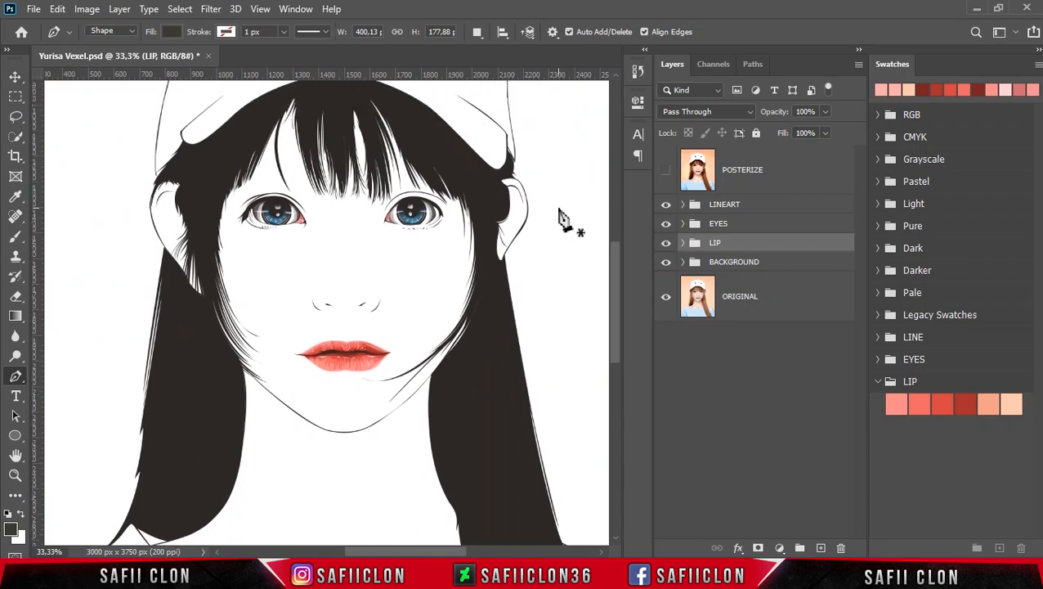
pyautogui.click(667, 172)
pyautogui.click(668, 172)
pyautogui.click(667, 172)
pyautogui.click(665, 244)
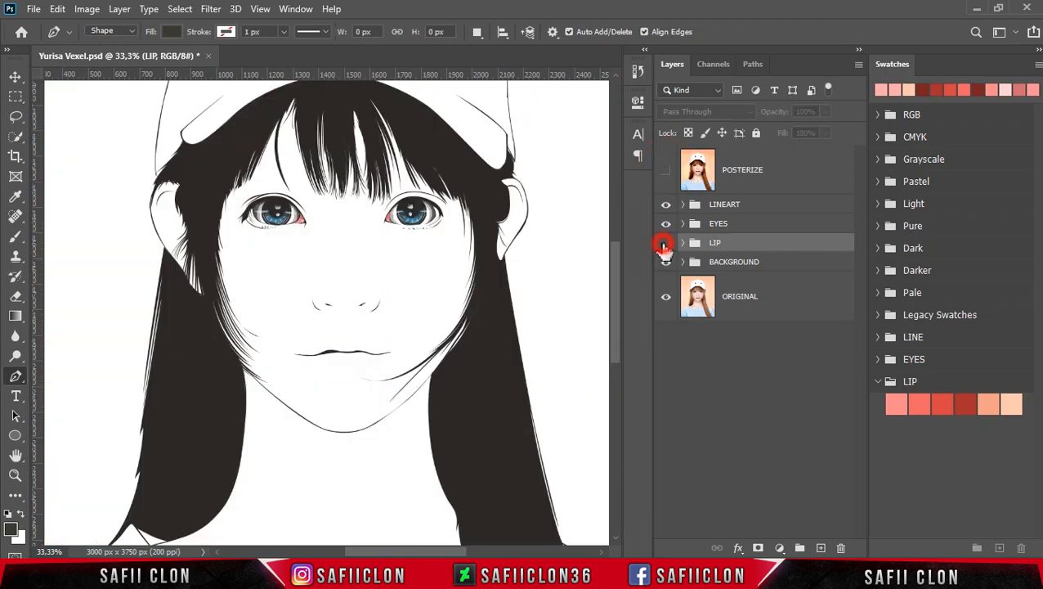
pyautogui.click(666, 245)
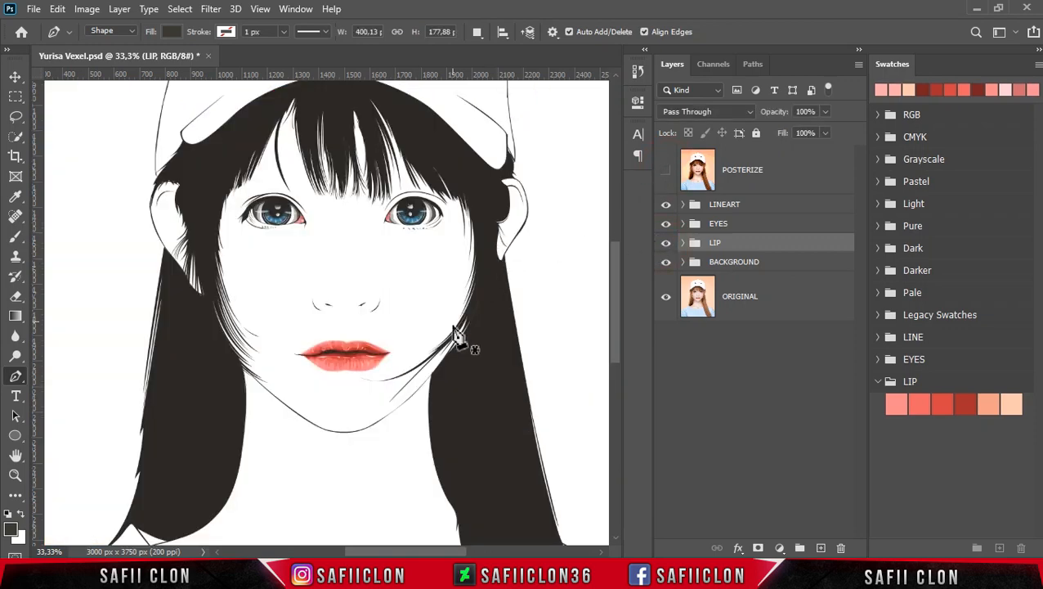
# Step: Save the portrait document and view the whole canvas
pyautogui.hotkey('ctrl', 's')
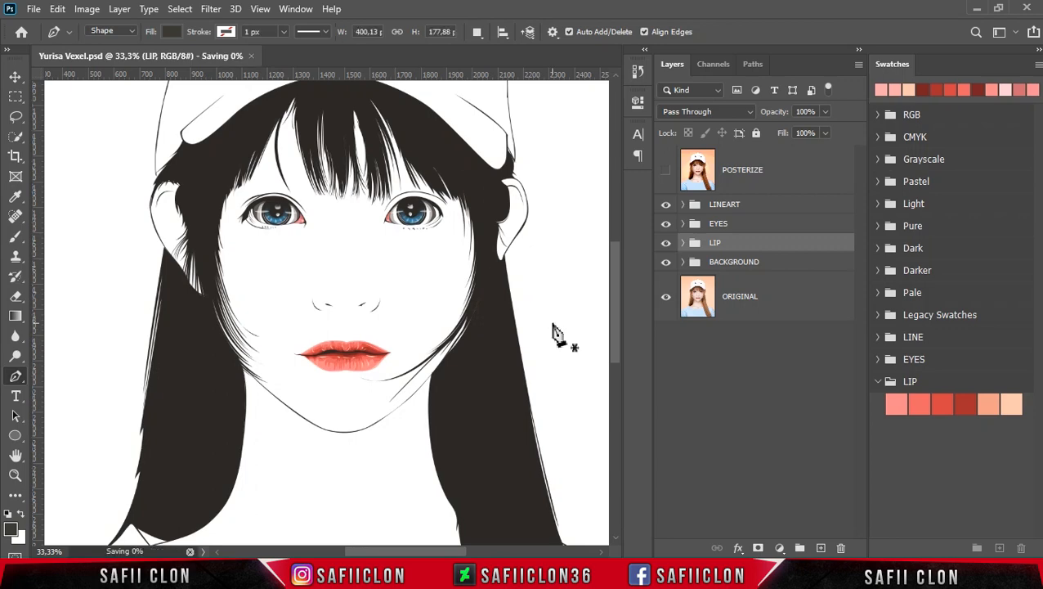
pyautogui.hotkey('ctrl', '-')
pyautogui.hotkey('ctrl', '-')
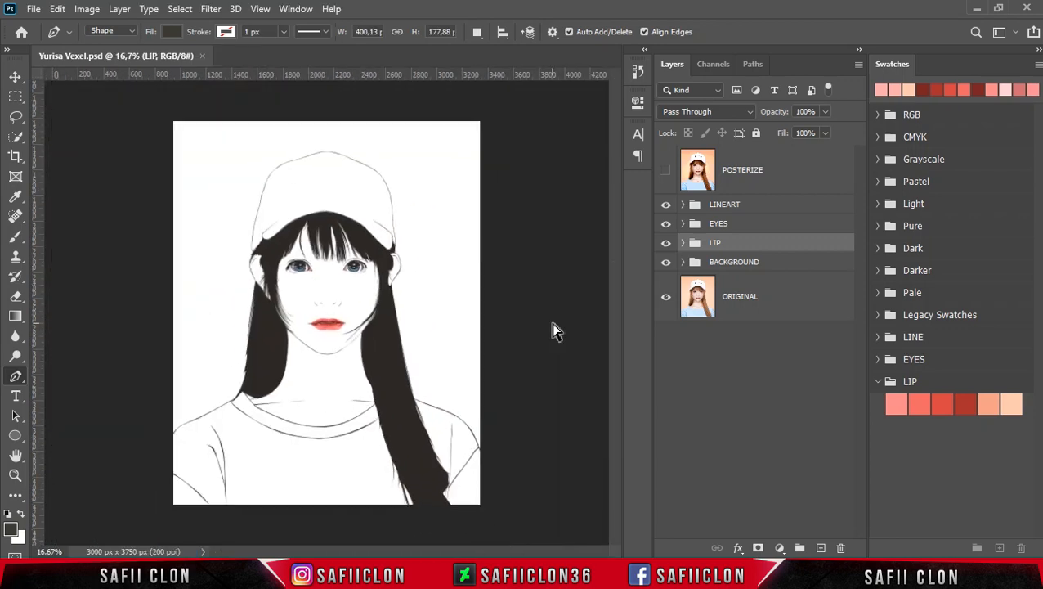
pyautogui.hotkey('ctrl', '+')
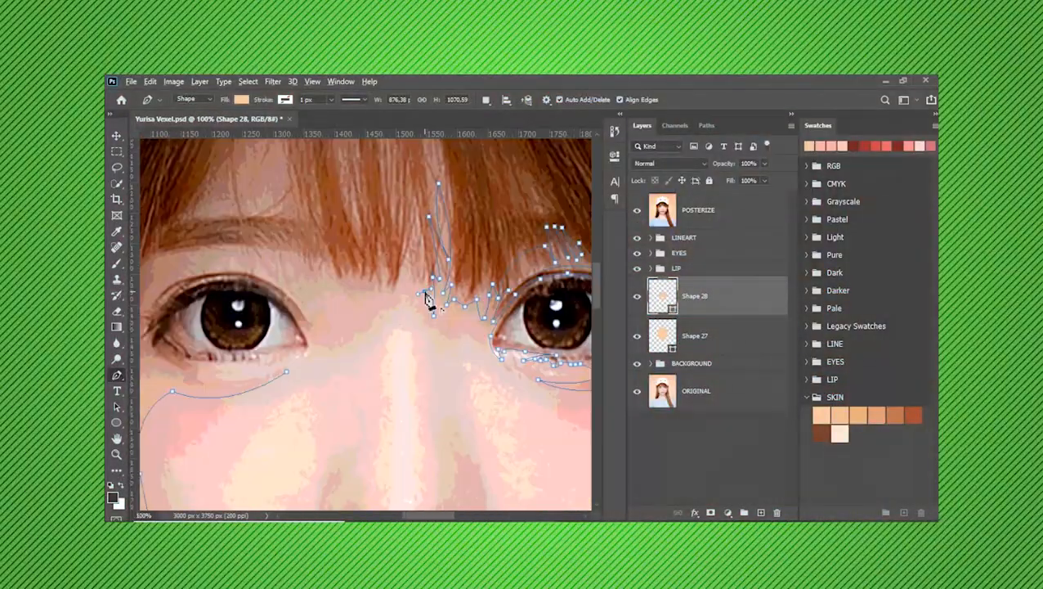
pyautogui.click(412, 415)
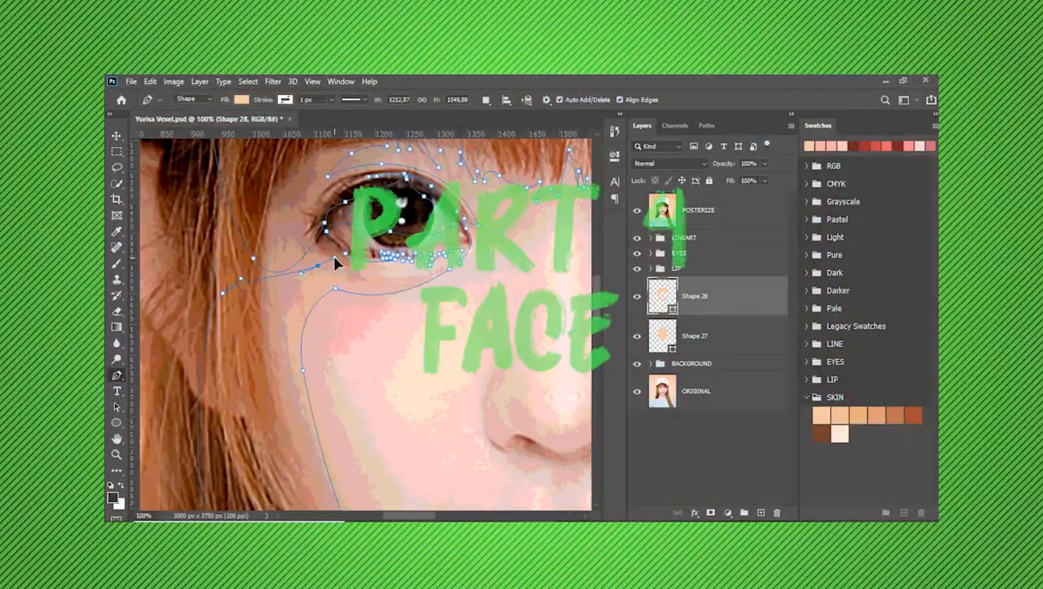